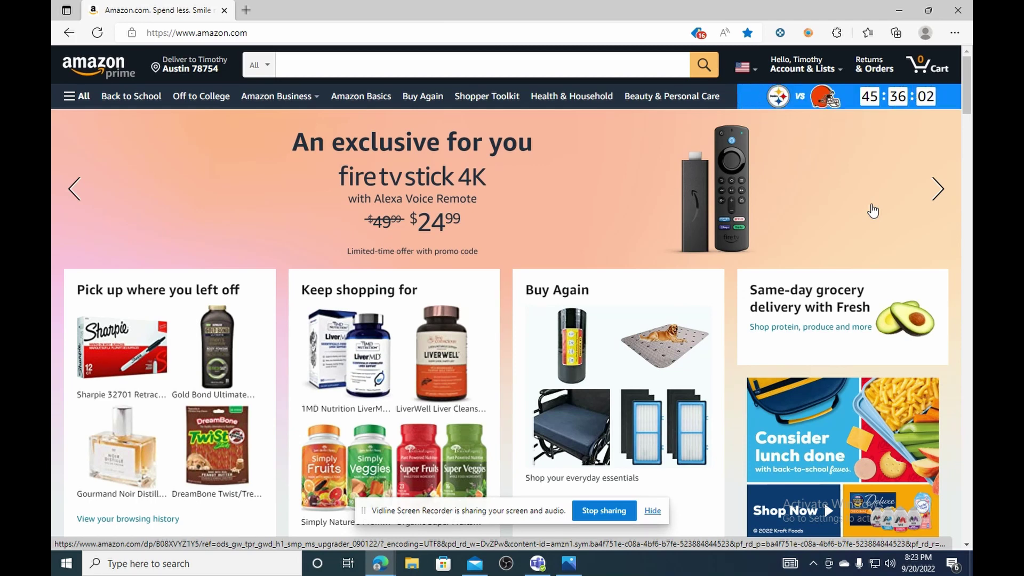
# Search Amazon for cvs in All Departments.
pyautogui.click(396, 68)
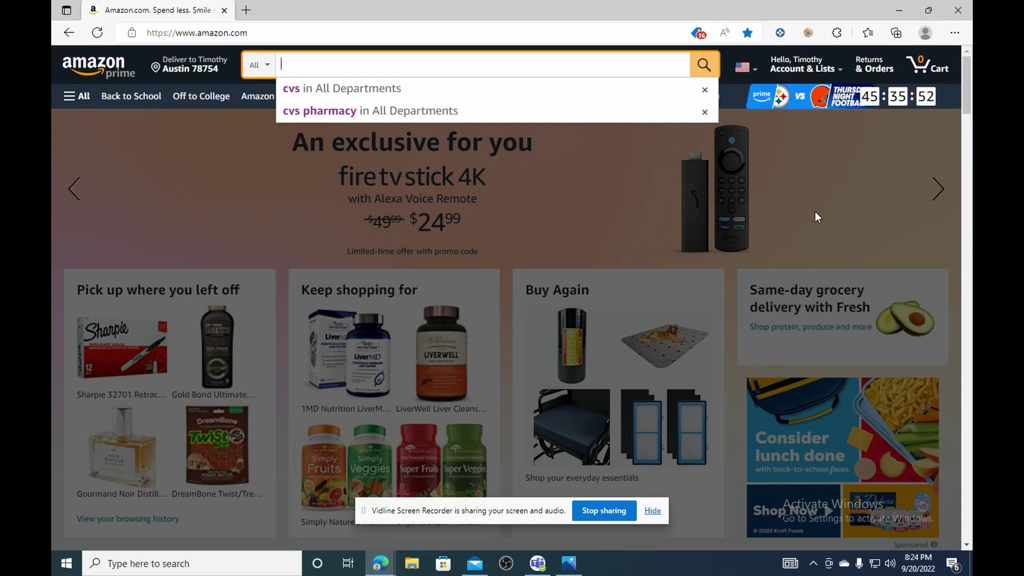
pyautogui.click(354, 87)
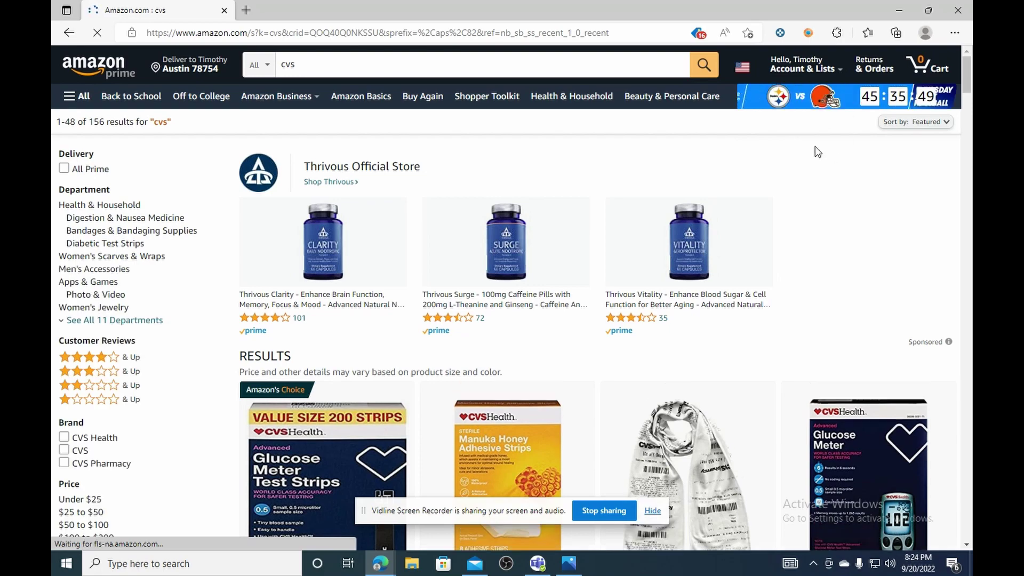
# Browse the cvs results and open the CVS Health Advanced Glucose Meter Test Strips, 200CT listing.
pyautogui.scroll(-5, 663, 288)
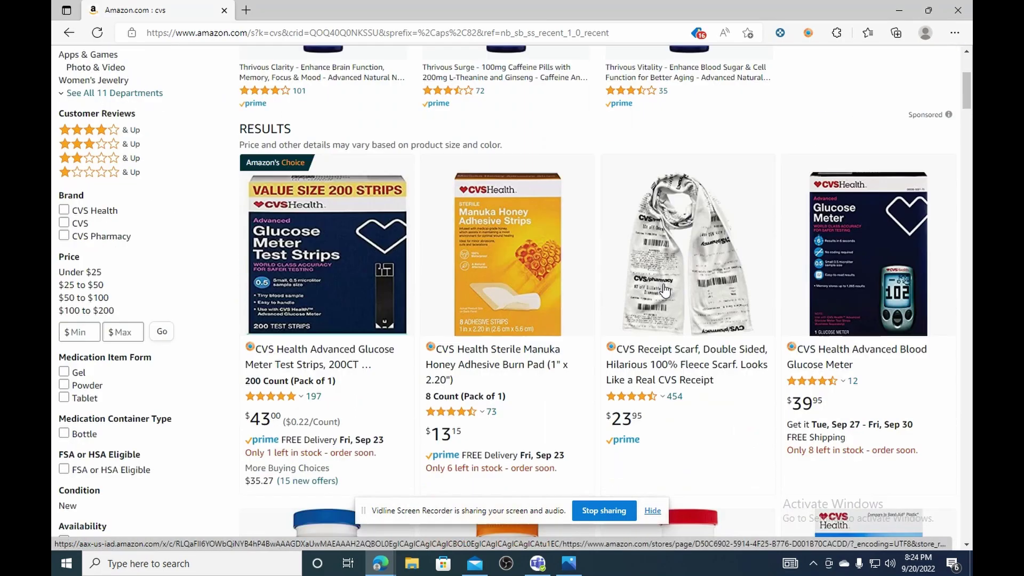
pyautogui.scroll(-1, 728, 262)
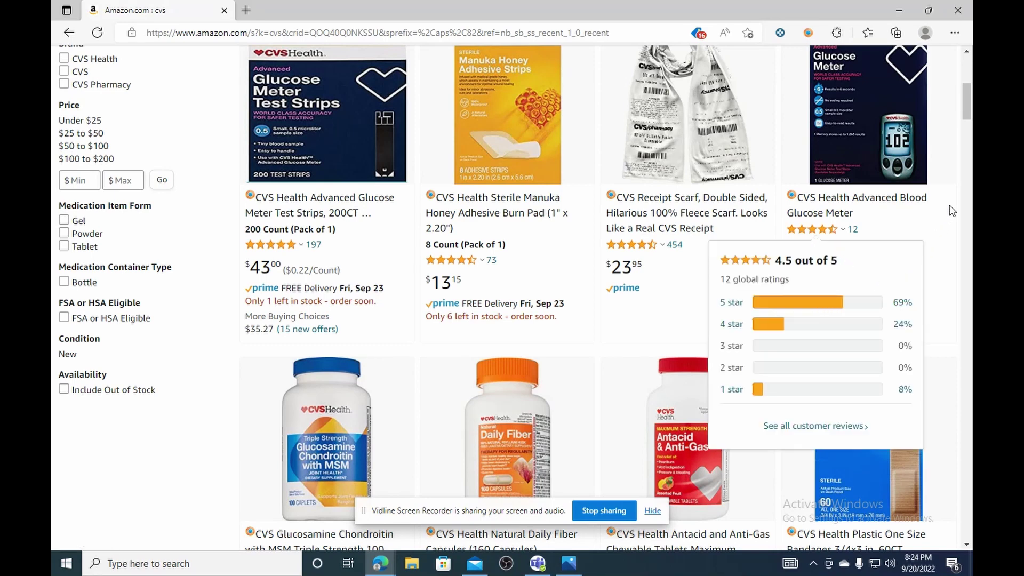
pyautogui.scroll(-1, 949, 205)
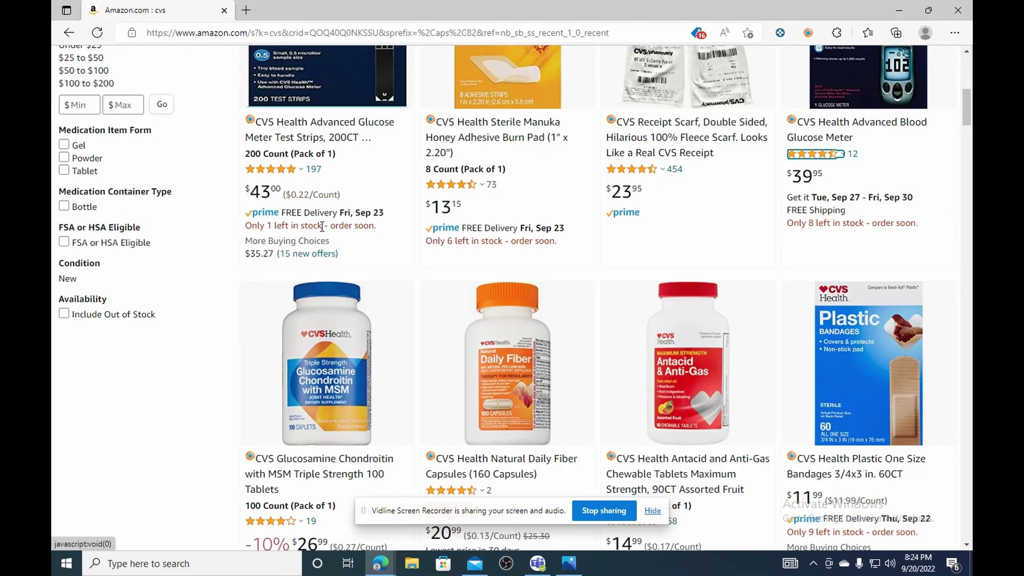
pyautogui.scroll(-11, 333, 252)
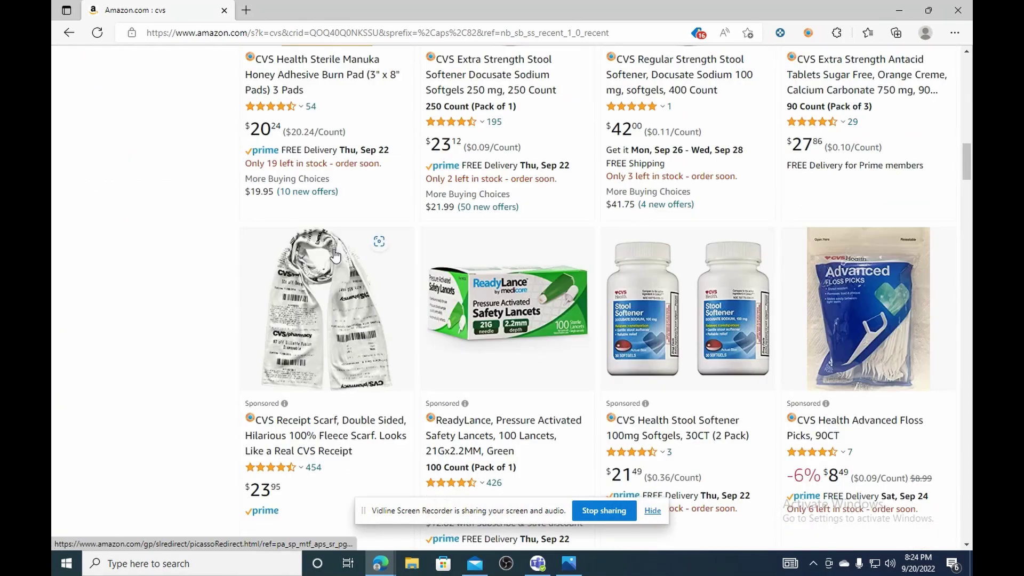
pyautogui.scroll(9, 335, 256)
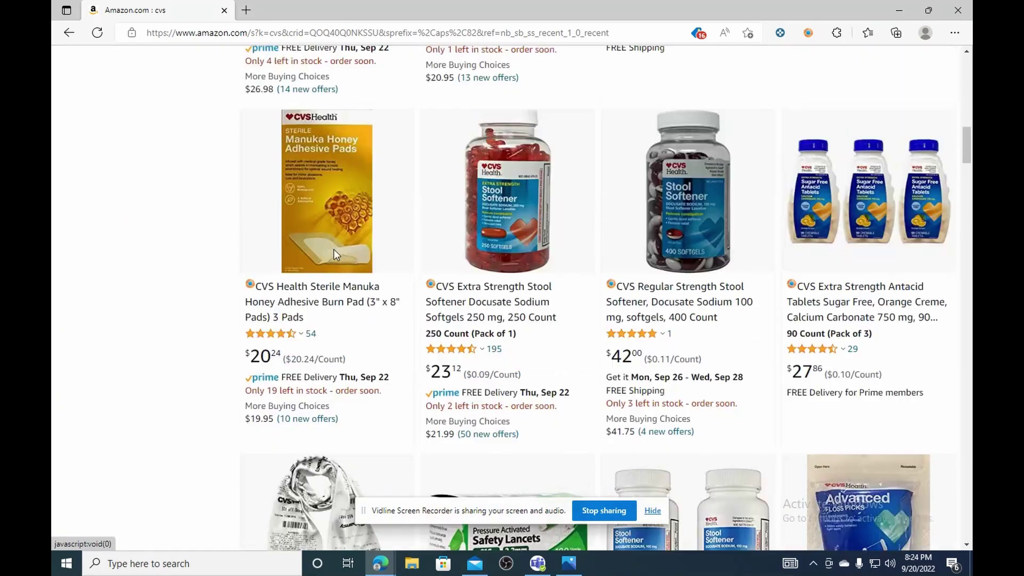
pyautogui.scroll(4, 335, 256)
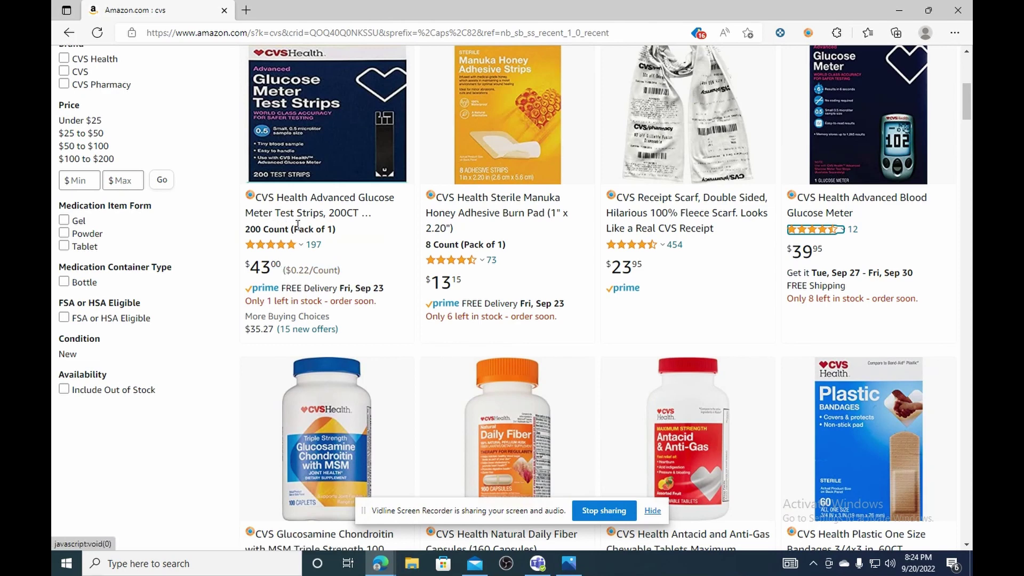
pyautogui.moveTo(300, 249)
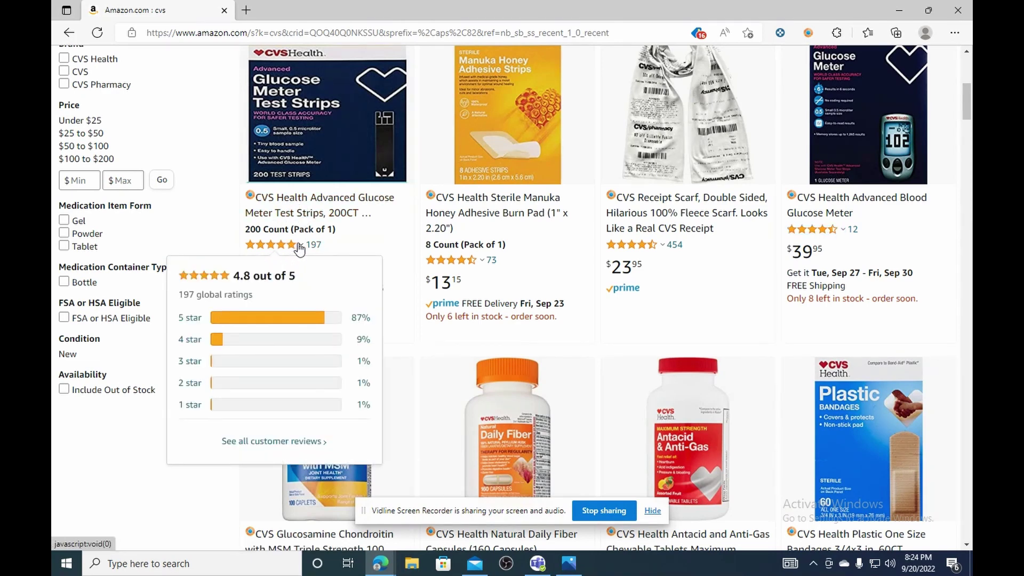
pyautogui.click(301, 212)
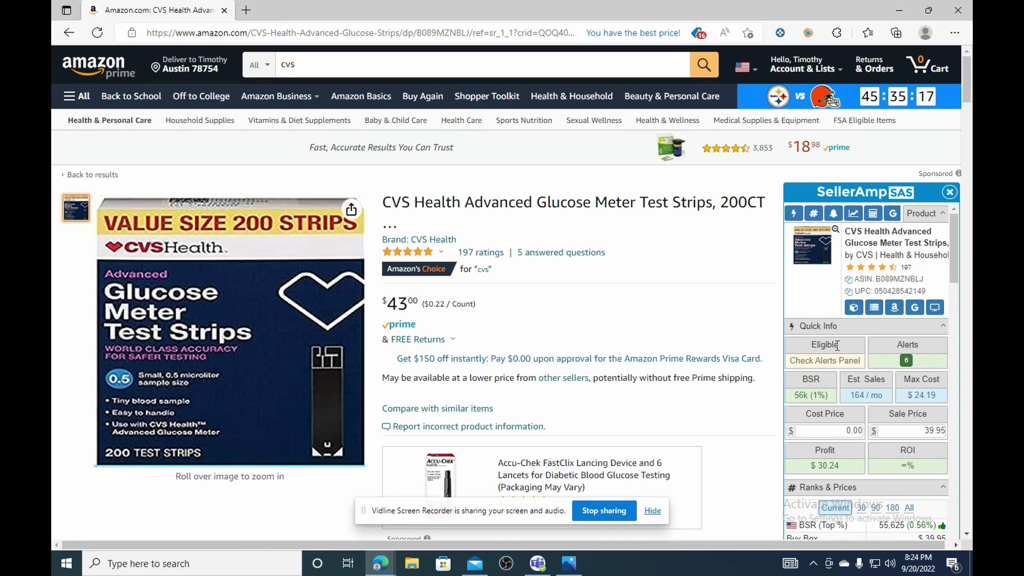
# Check the test strips' BSR and estimated sales in SellerAmp, and apply the max cost of $24.19 as the cost price.
pyautogui.scroll(-1, 837, 346)
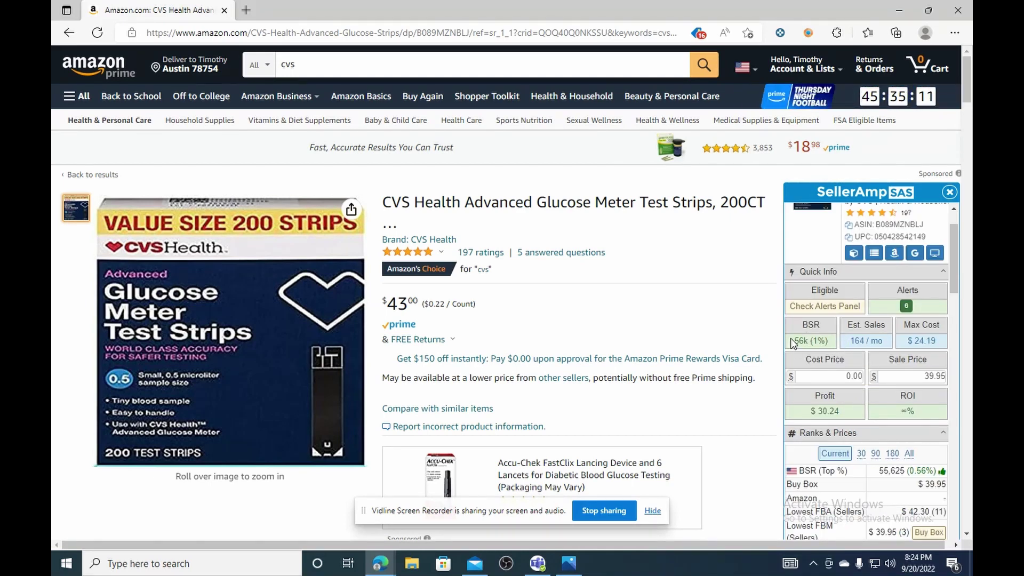
pyautogui.moveTo(791, 340); pyautogui.dragTo(810, 341)
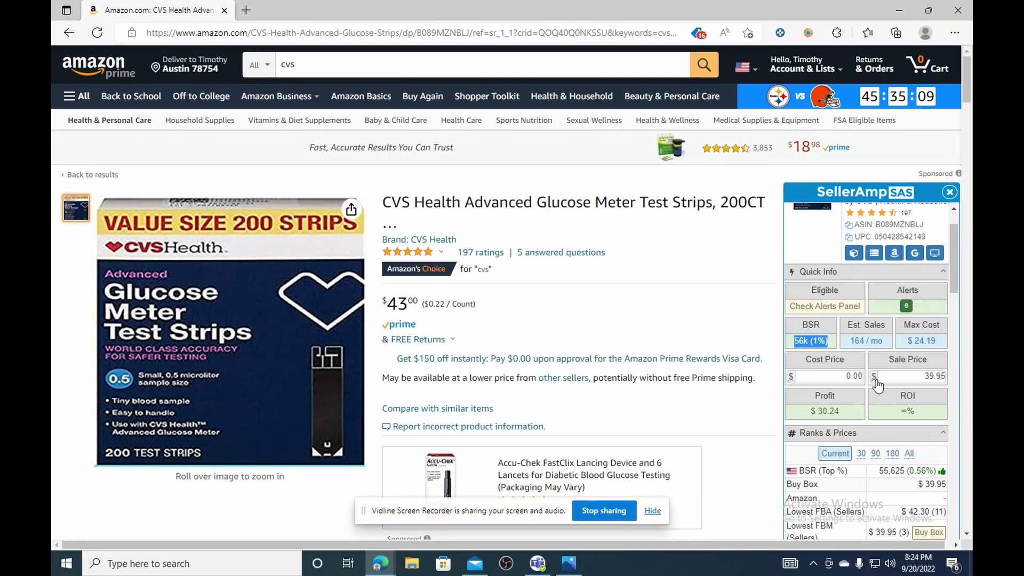
pyautogui.moveTo(848, 340); pyautogui.dragTo(884, 343)
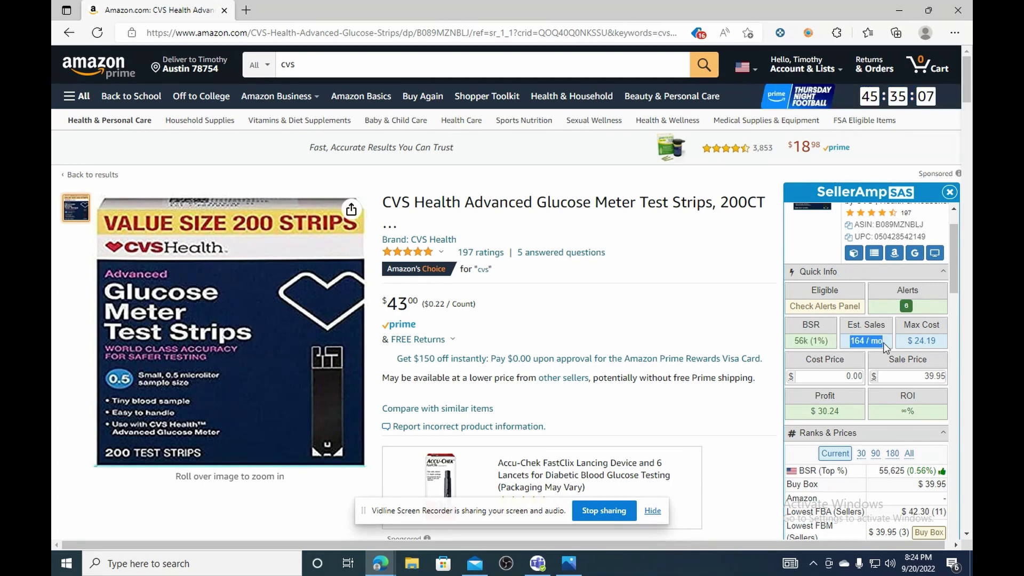
pyautogui.click(912, 343)
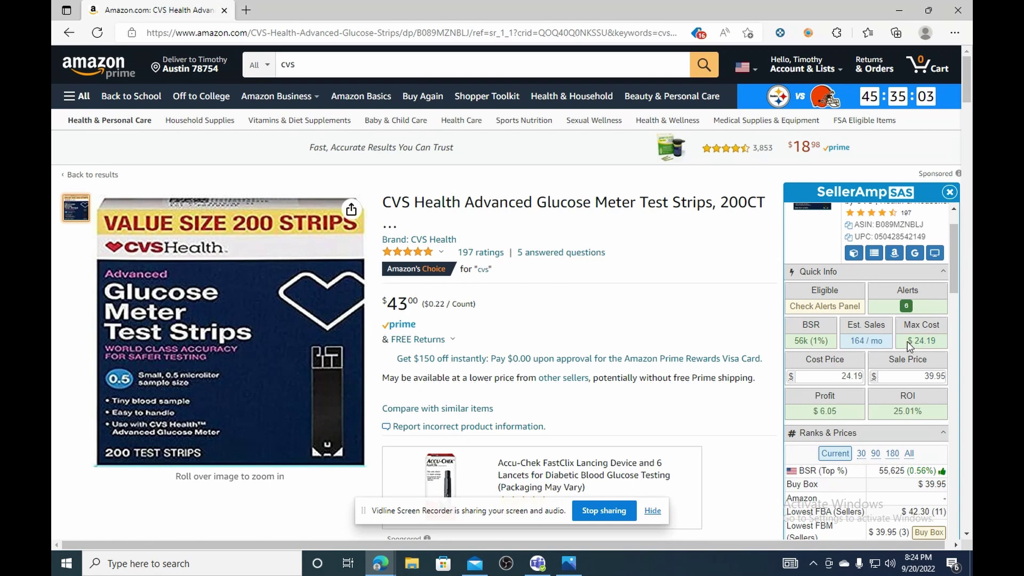
pyautogui.moveTo(907, 343); pyautogui.dragTo(936, 356)
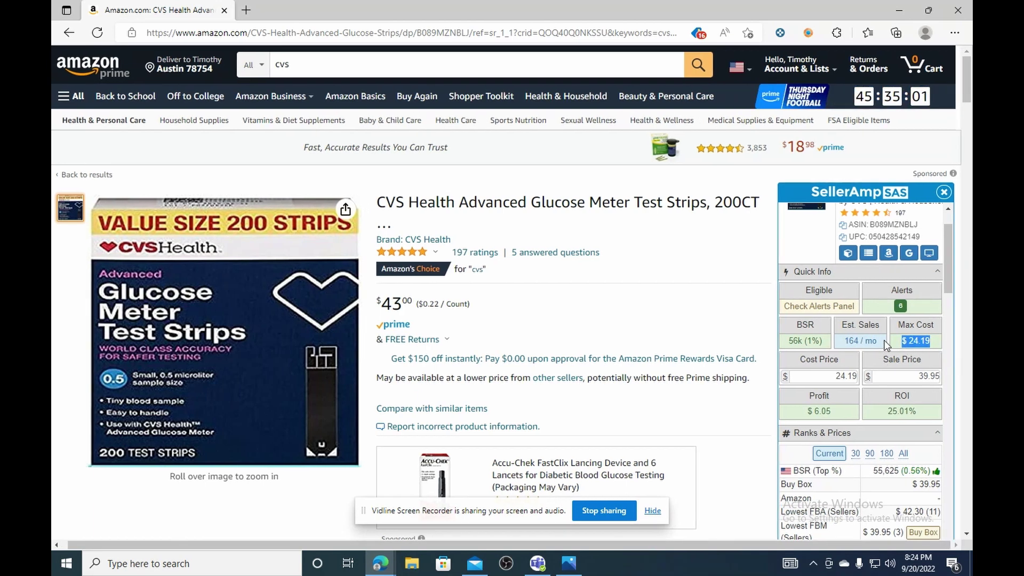
pyautogui.click(886, 344)
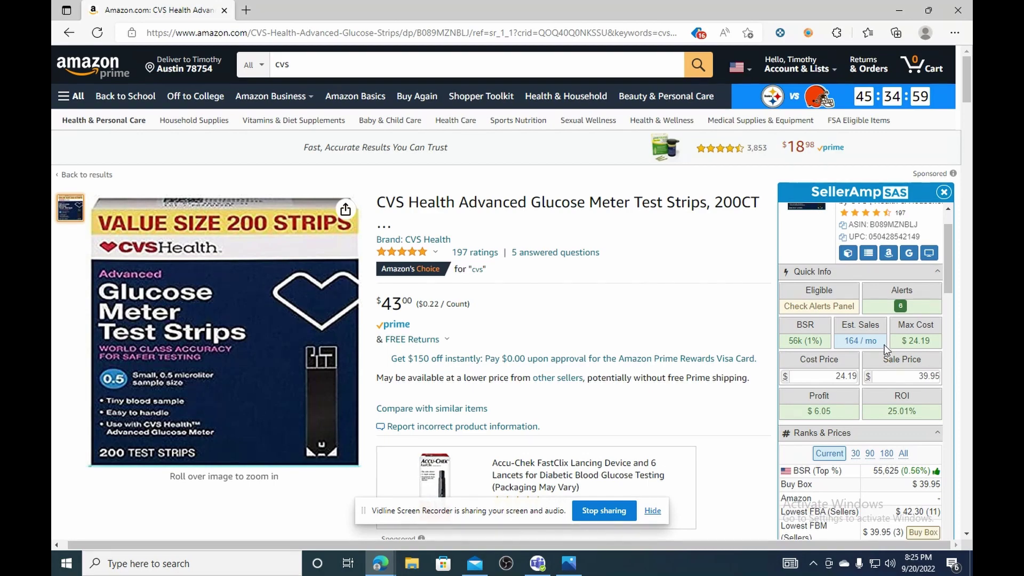
# Open SellerAmp storefront searches for the three FBA sellers offering the test strips at $42.30.
pyautogui.scroll(-4, 878, 341)
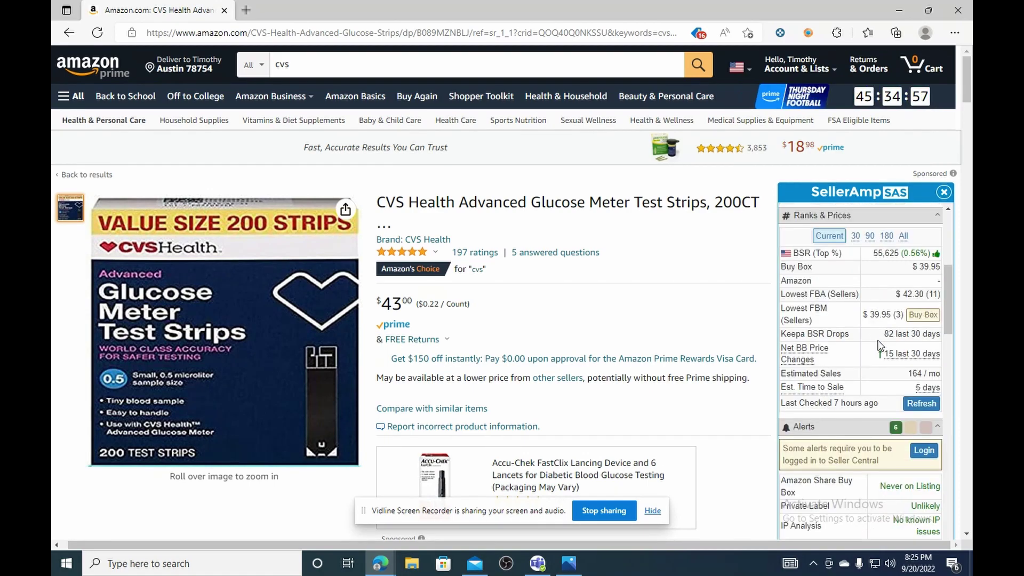
pyautogui.scroll(-2, 879, 344)
pyautogui.scroll(-4, 879, 344)
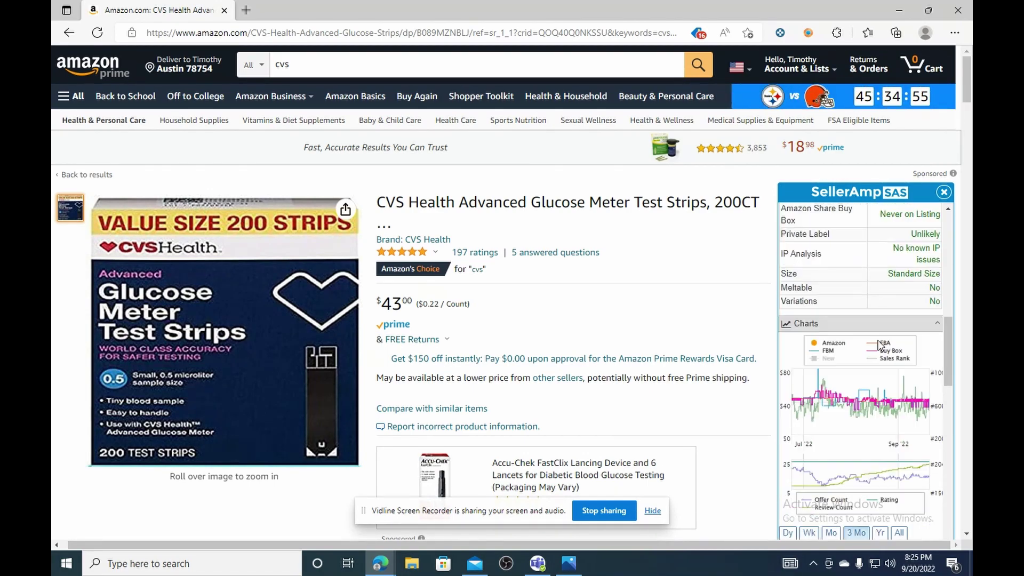
pyautogui.scroll(-10, 879, 344)
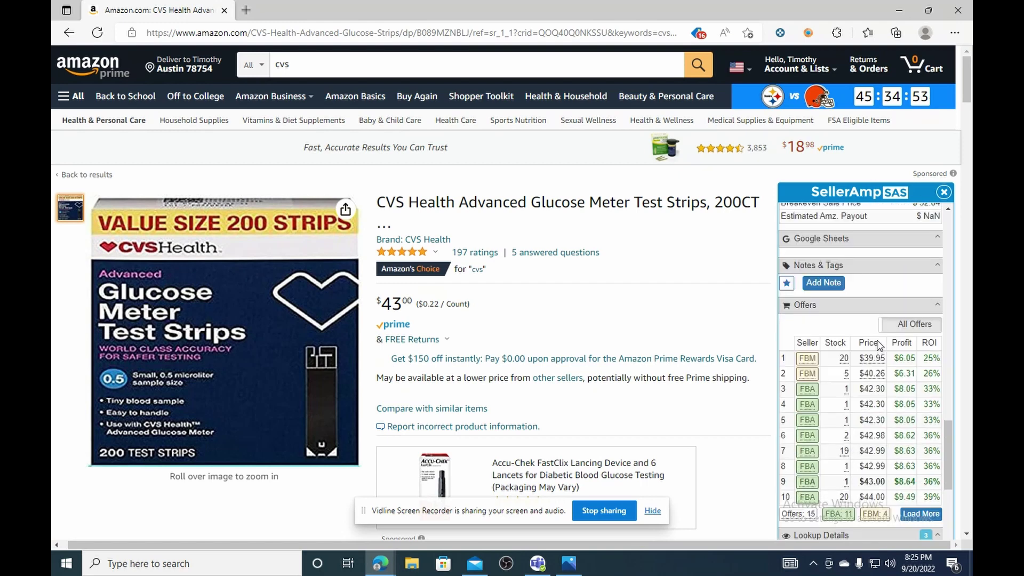
pyautogui.scroll(-1, 877, 348)
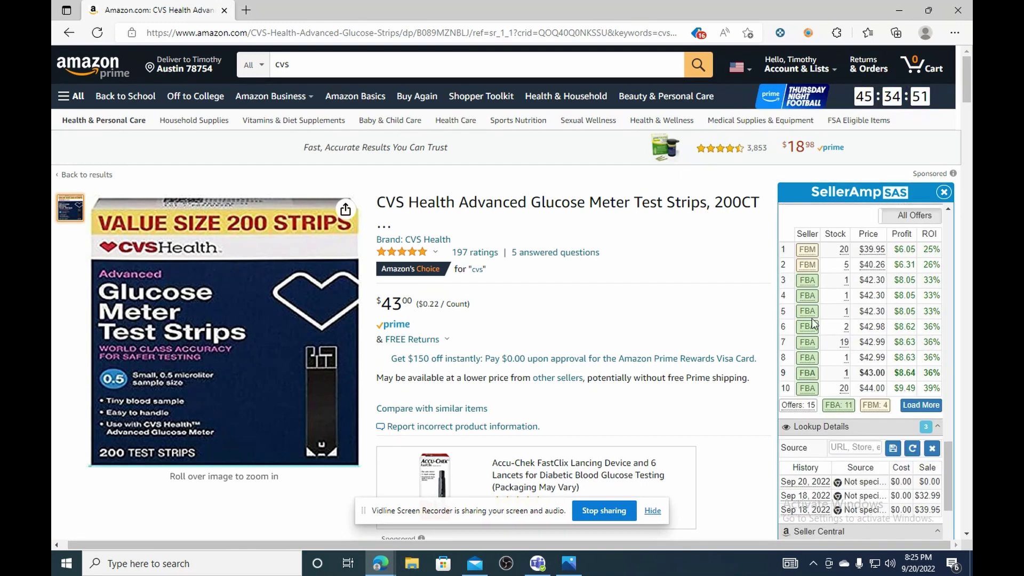
pyautogui.moveTo(808, 285)
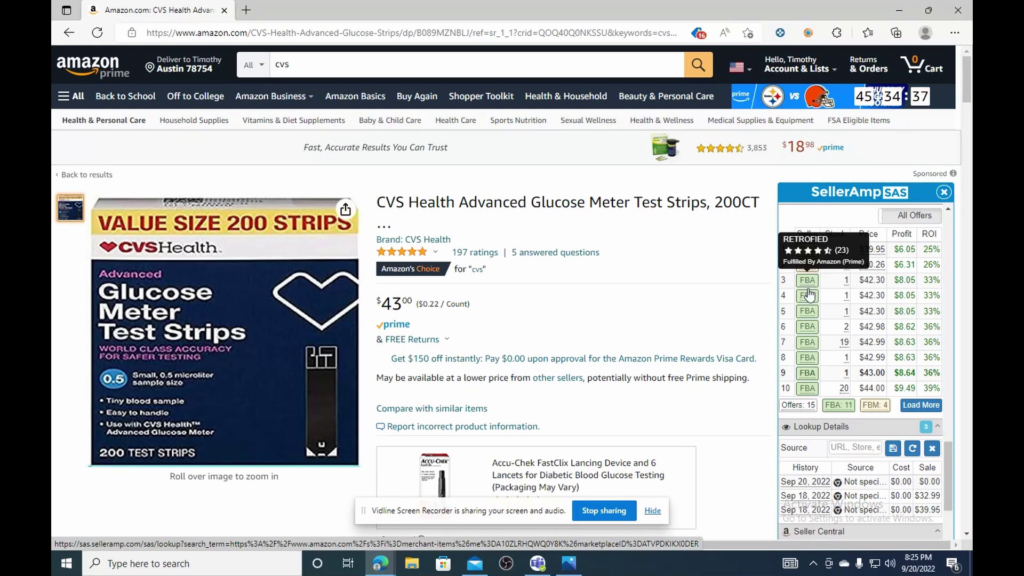
pyautogui.moveTo(809, 313)
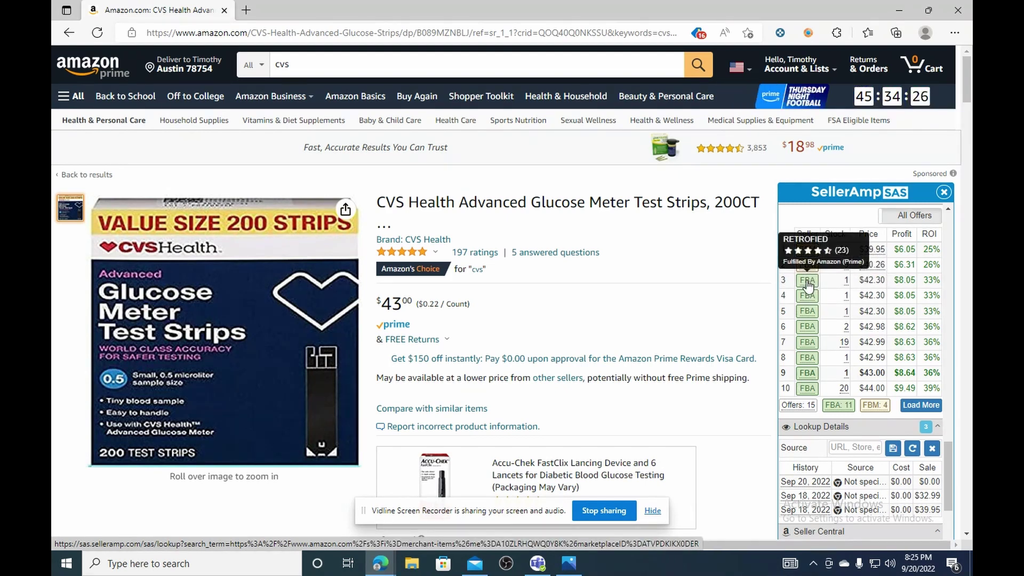
pyautogui.click(807, 287)
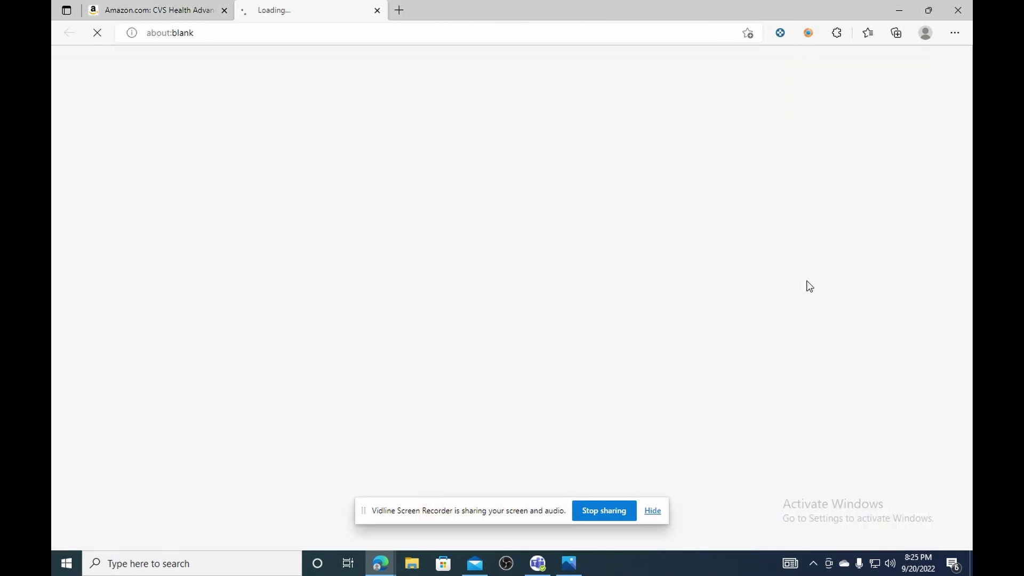
pyautogui.click(118, 6)
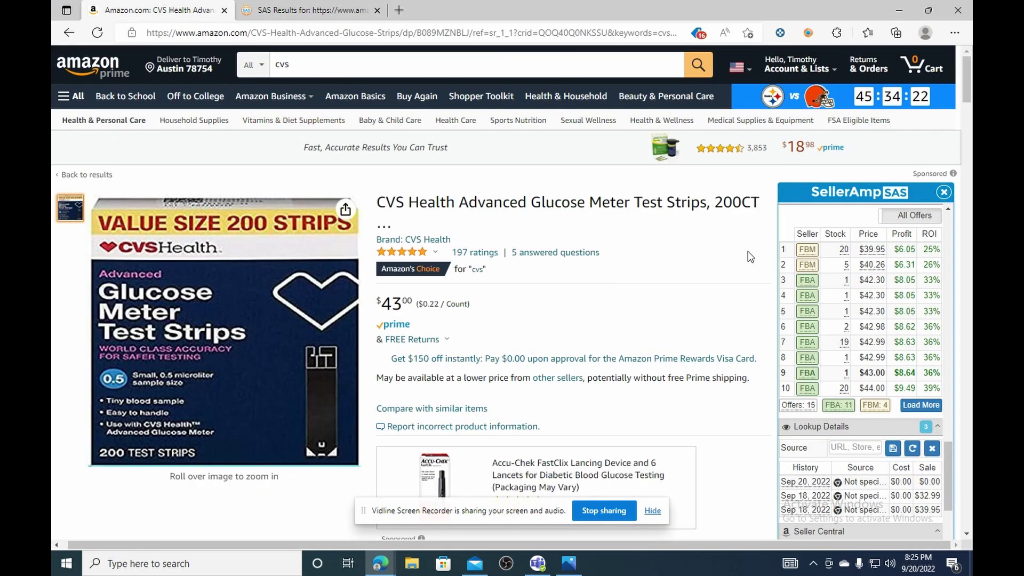
pyautogui.click(806, 300)
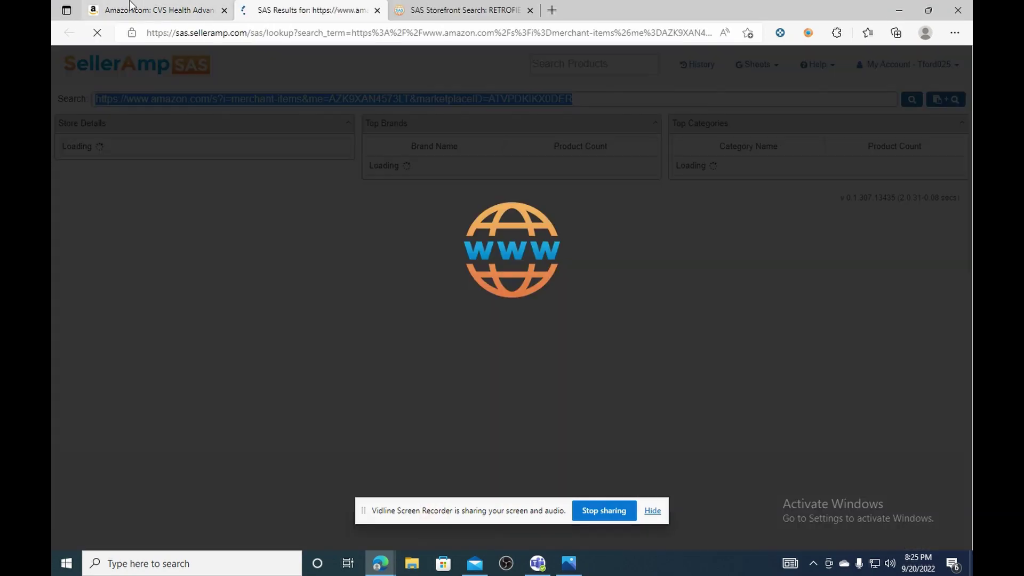
pyautogui.moveTo(809, 313)
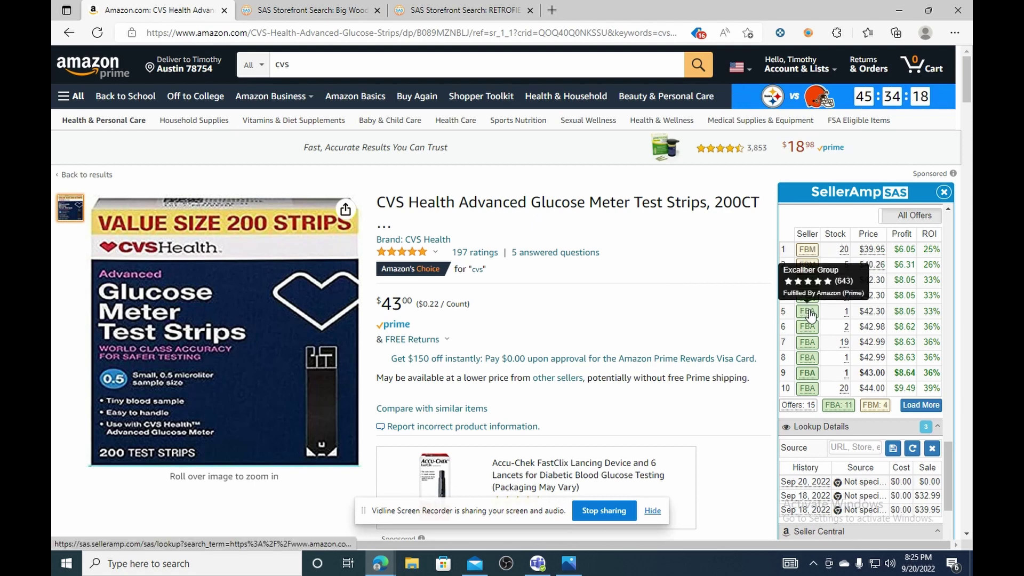
pyautogui.click(807, 311)
# Browse the RETROFIED storefront's products and open the Amazon listing for Nauzene Chew Tabs Size 40ct - Pack of 1.
pyautogui.click(570, 10)
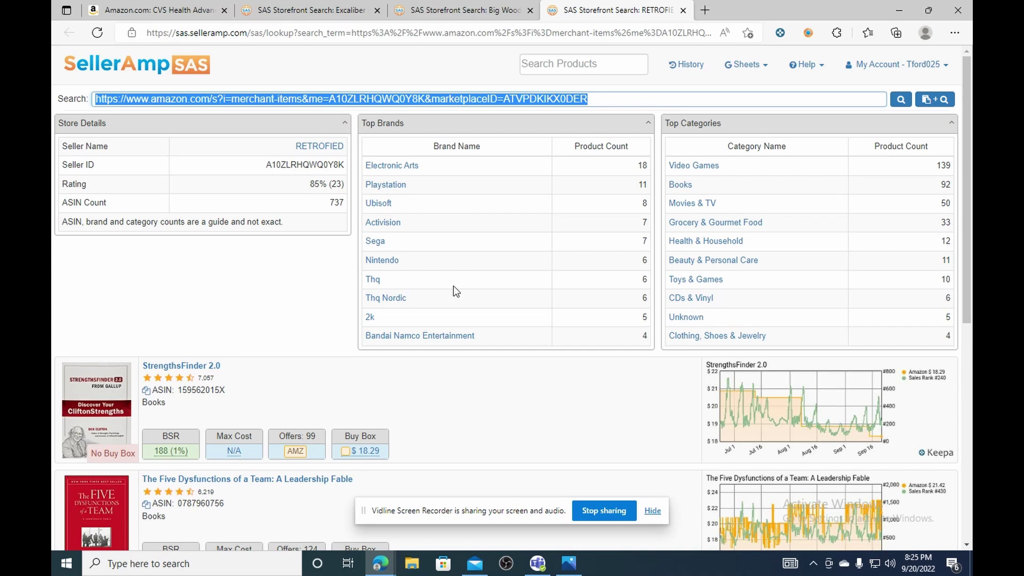
pyautogui.scroll(-5, 457, 314)
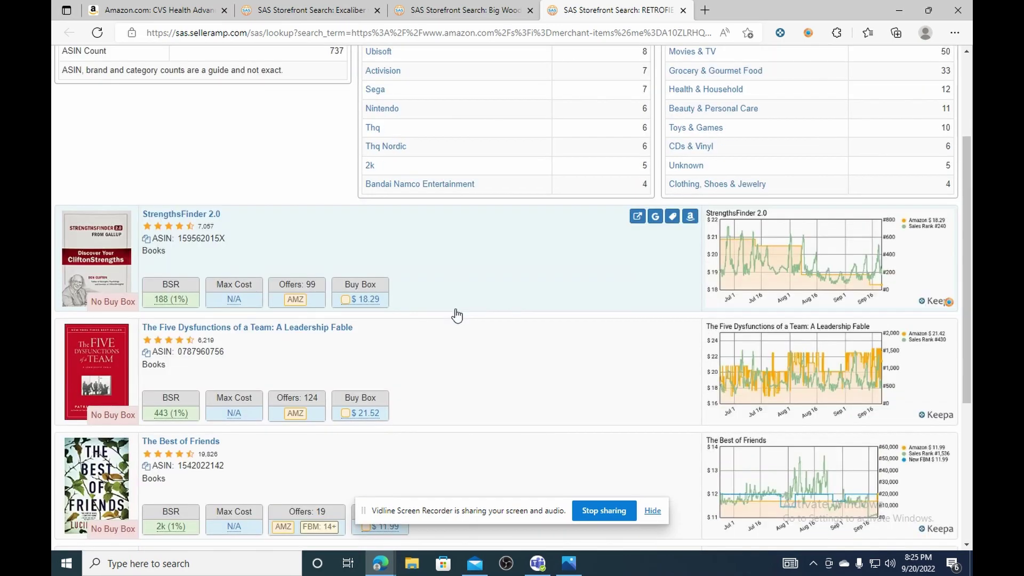
pyautogui.scroll(-2, 457, 317)
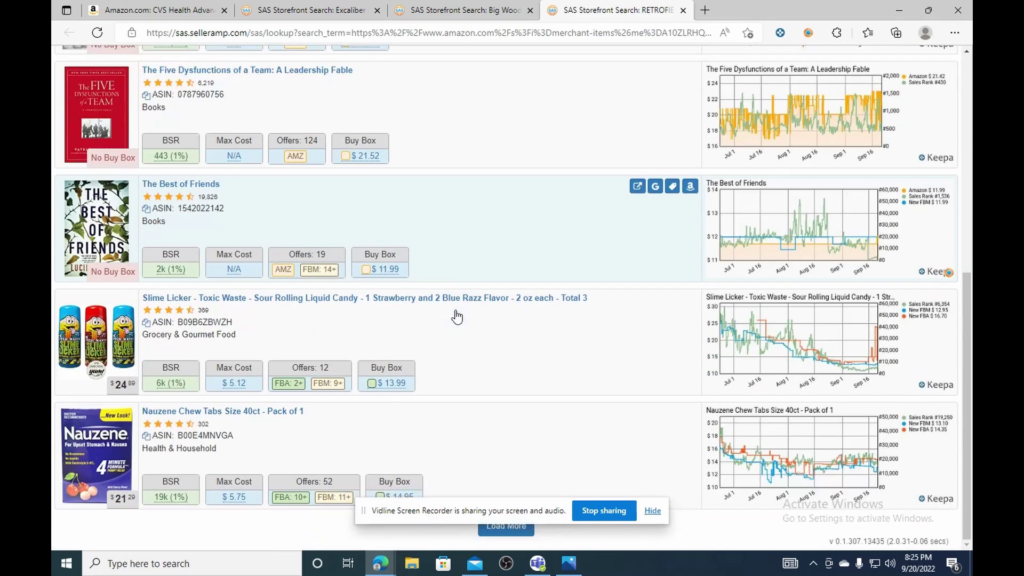
pyautogui.scroll(4, 453, 315)
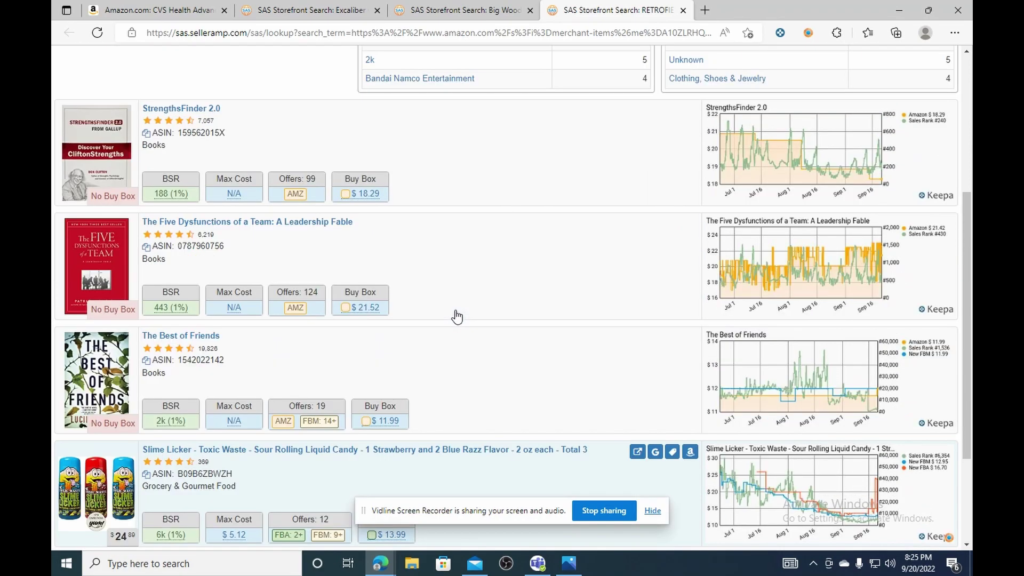
pyautogui.scroll(-4, 380, 319)
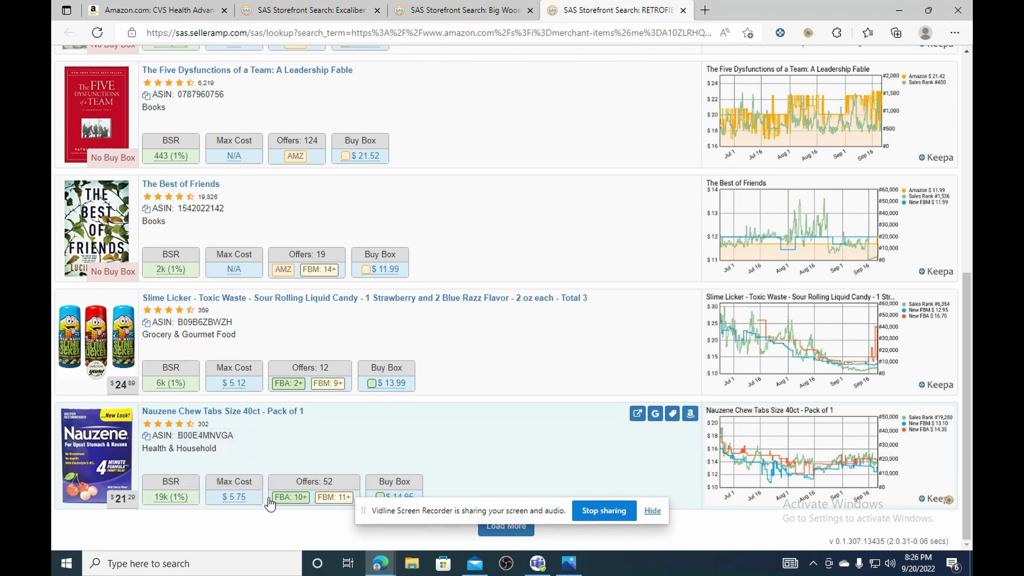
pyautogui.click(689, 414)
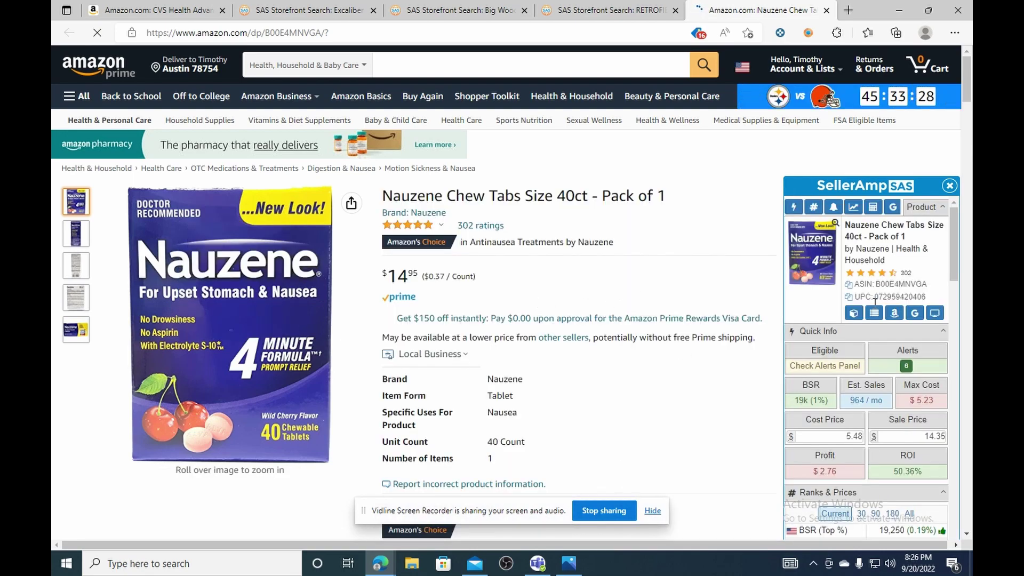
# Examine the SellerAmp quick info and the ranks and prices for the Nauzene Chew Tabs listing.
pyautogui.scroll(-1, 889, 332)
pyautogui.scroll(1, 888, 333)
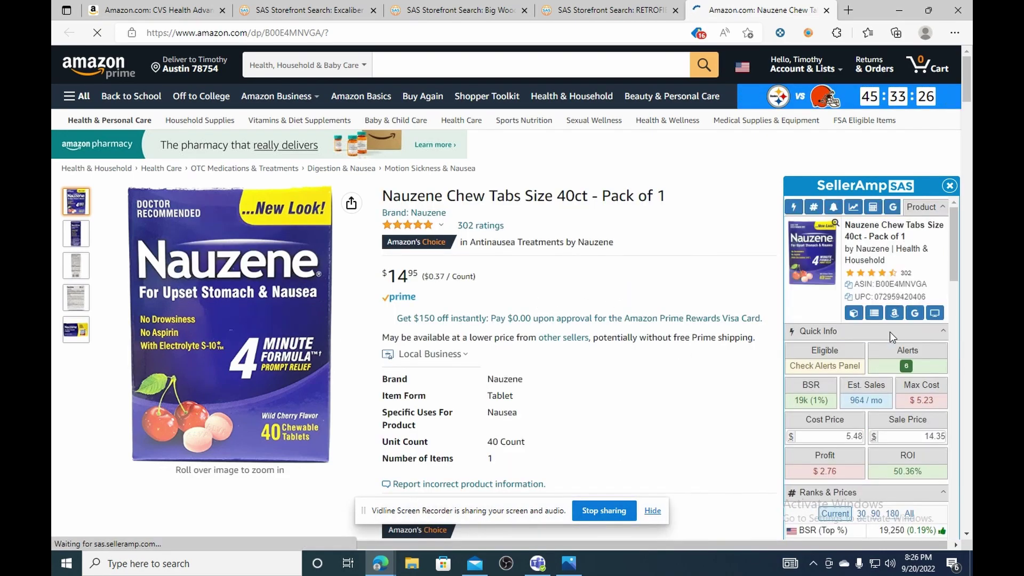
pyautogui.scroll(-1, 891, 399)
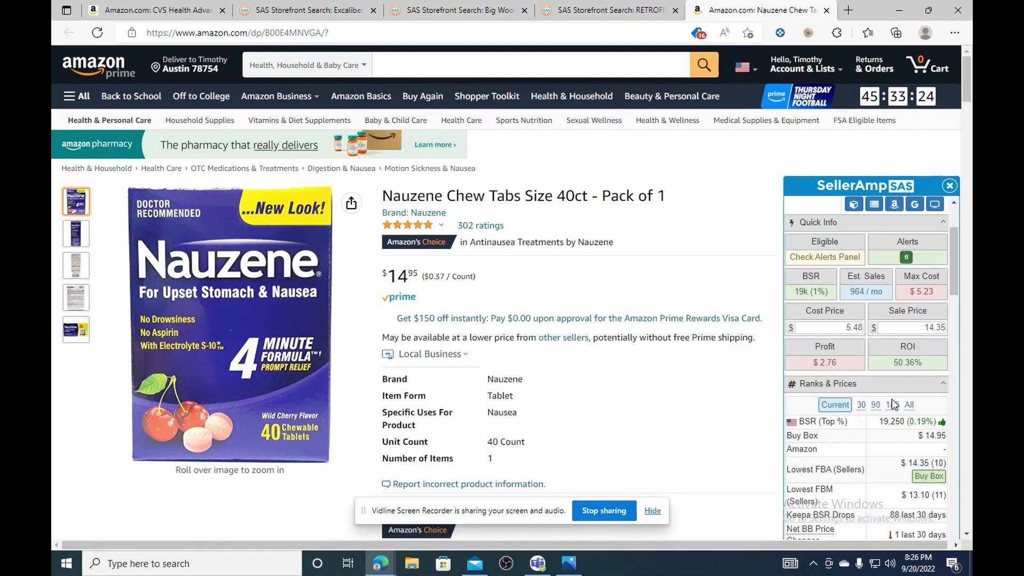
pyautogui.scroll(1, 891, 399)
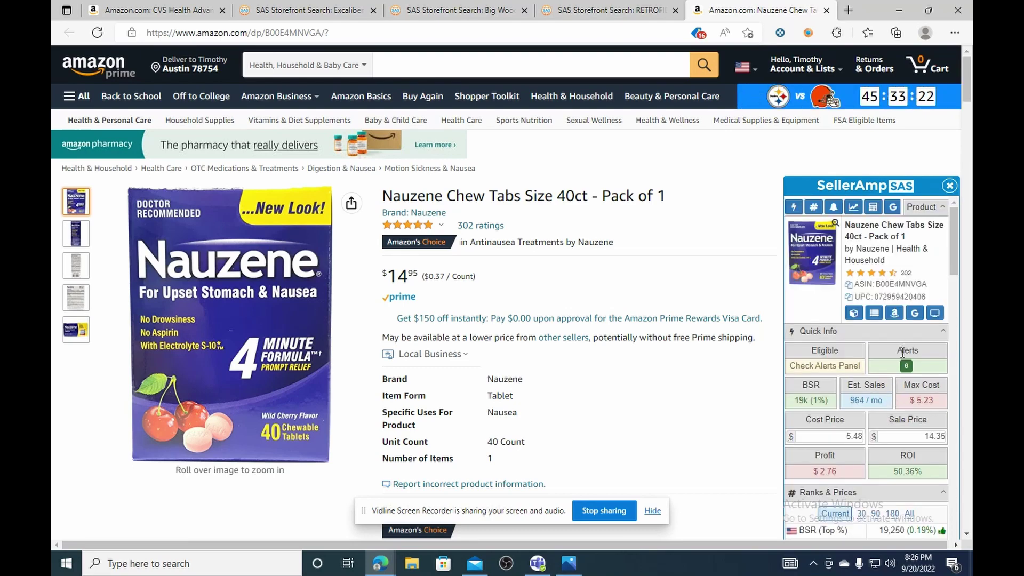
# Check the Nauzene Chew Tabs ranks and prices in SellerAmp, and run a Google search for the product title.
pyautogui.scroll(-4, 859, 393)
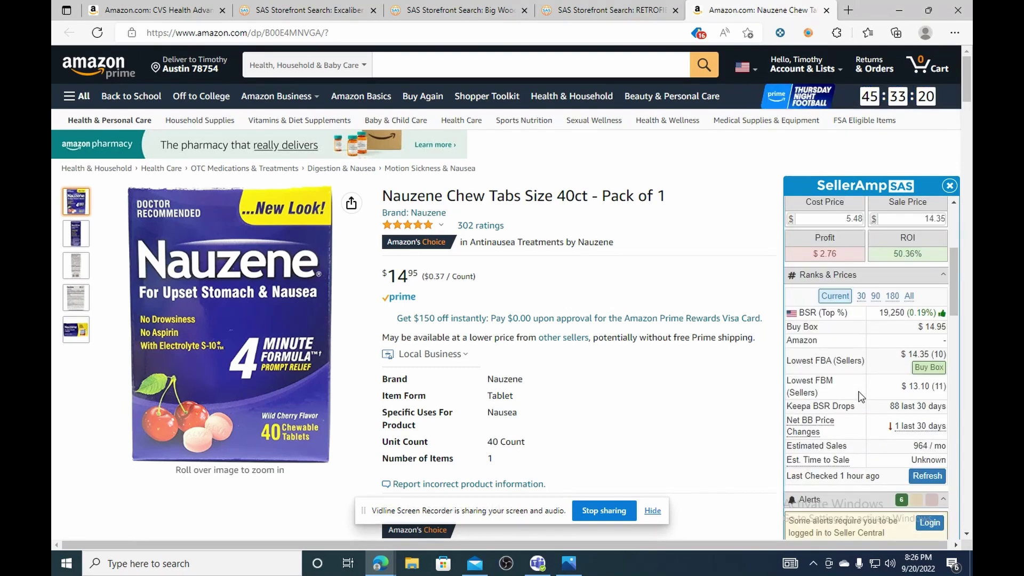
pyautogui.scroll(1, 860, 396)
pyautogui.scroll(3, 871, 400)
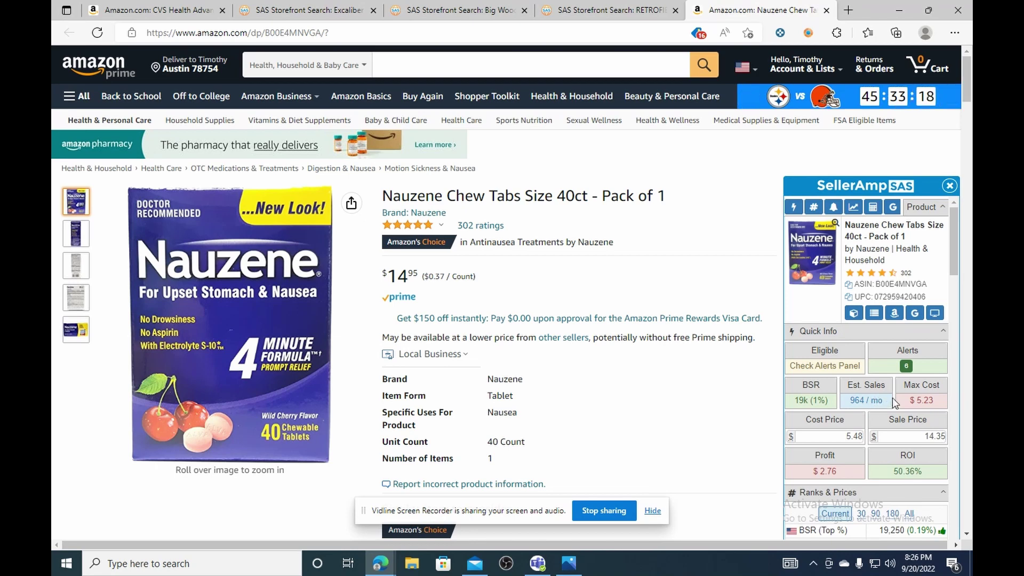
pyautogui.click(916, 315)
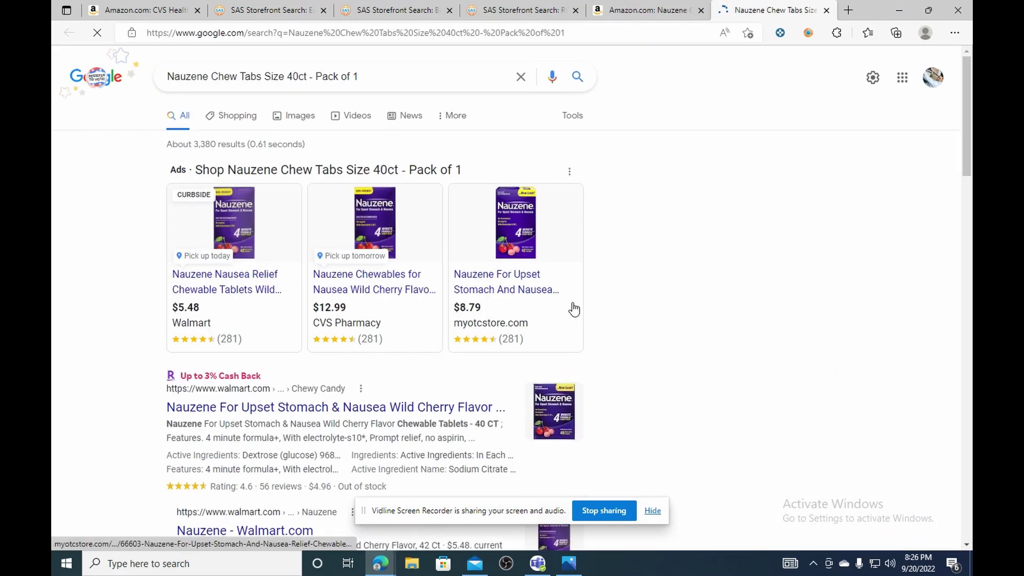
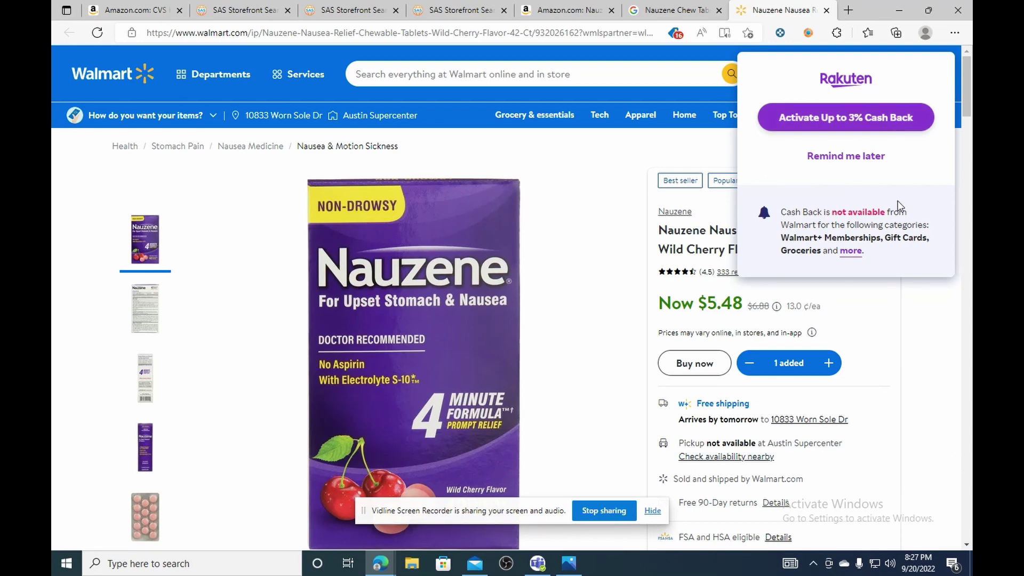
# Postpone the Rakuten cash back offer on Walmart's Nauzene chewable tablets page and check the product's price.
pyautogui.click(855, 158)
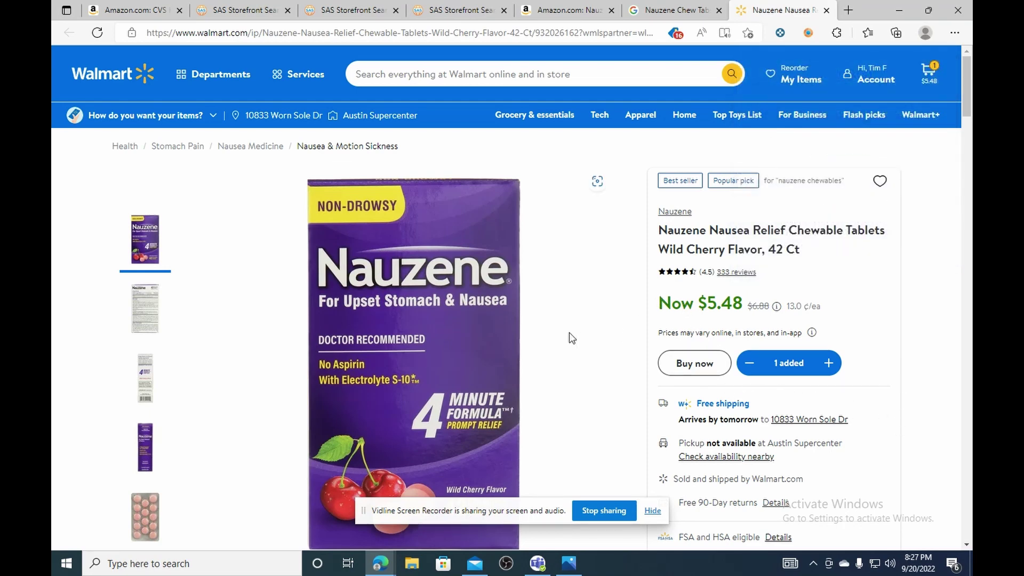
pyautogui.scroll(-4, 568, 333)
pyautogui.scroll(4, 567, 331)
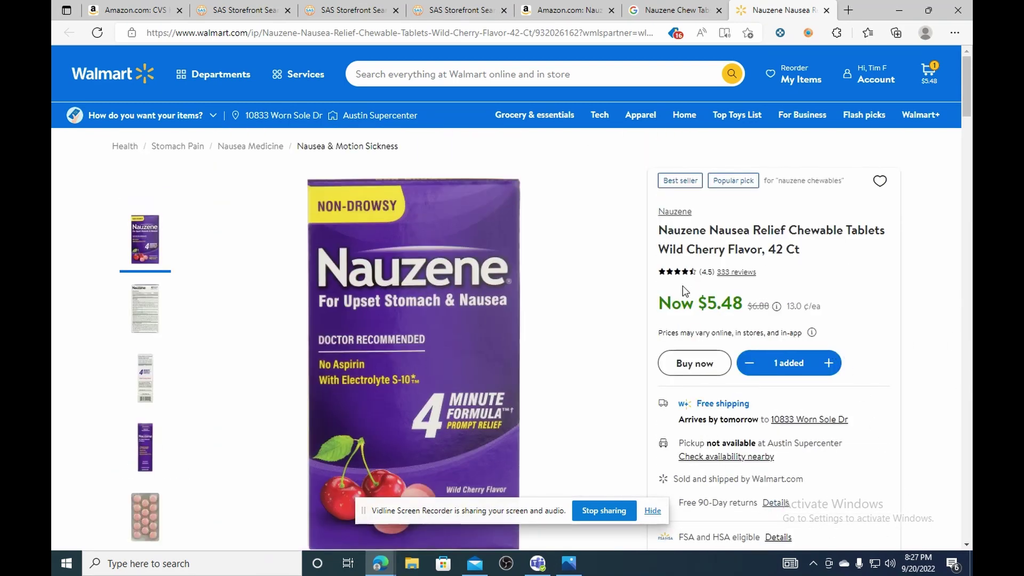
pyautogui.moveTo(704, 301); pyautogui.dragTo(744, 304)
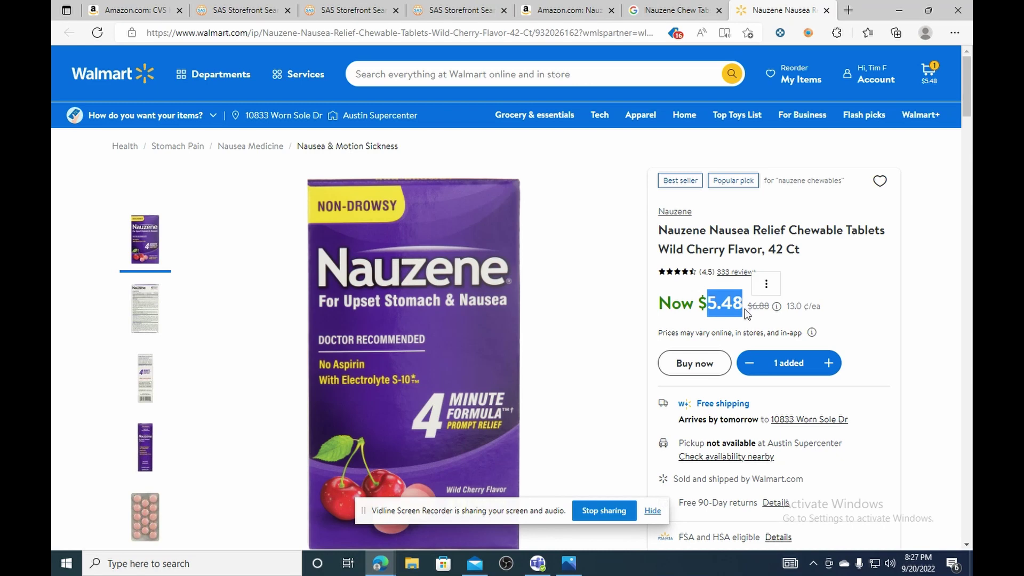
pyautogui.click(891, 287)
# Return to the Amazon Nauzene listing and check its cost price, ROI and profit in SellerAmp.
pyautogui.hotkey('ctrl', 'shift', 'Tab')
pyautogui.hotkey('ctrl', 'shift', 'Tab')
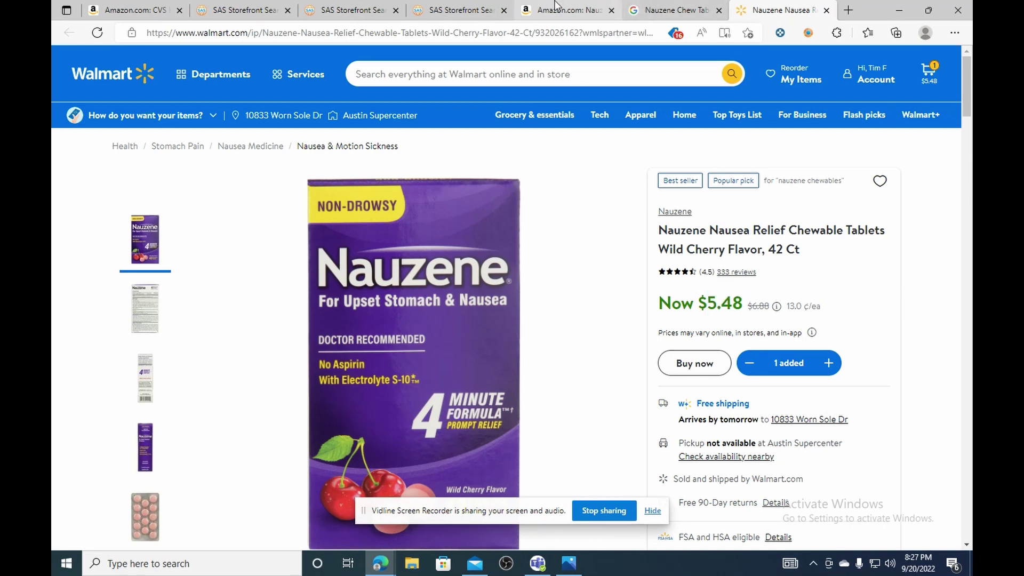
pyautogui.click(831, 432)
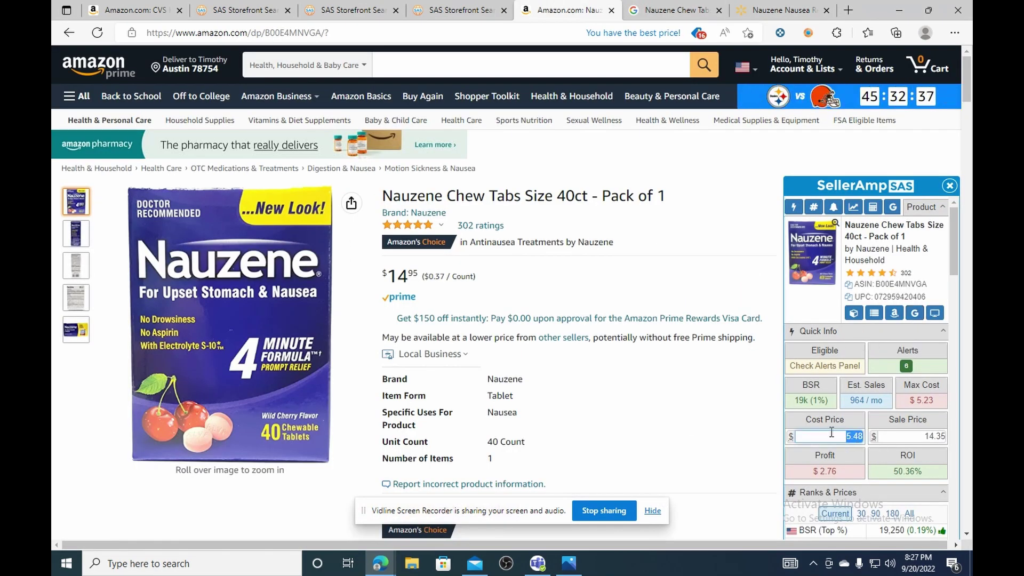
pyautogui.click(862, 424)
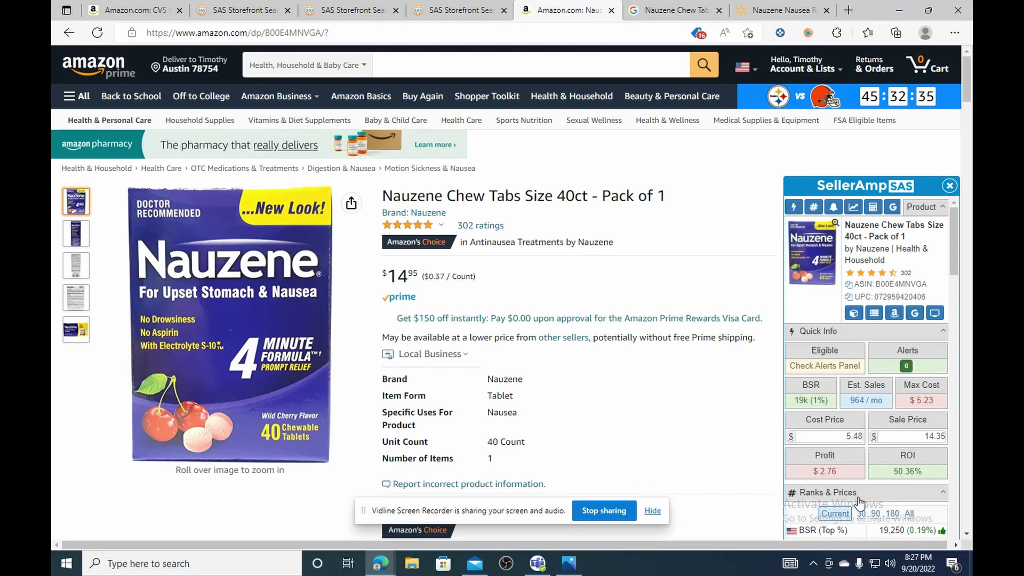
pyautogui.scroll(-1, 853, 457)
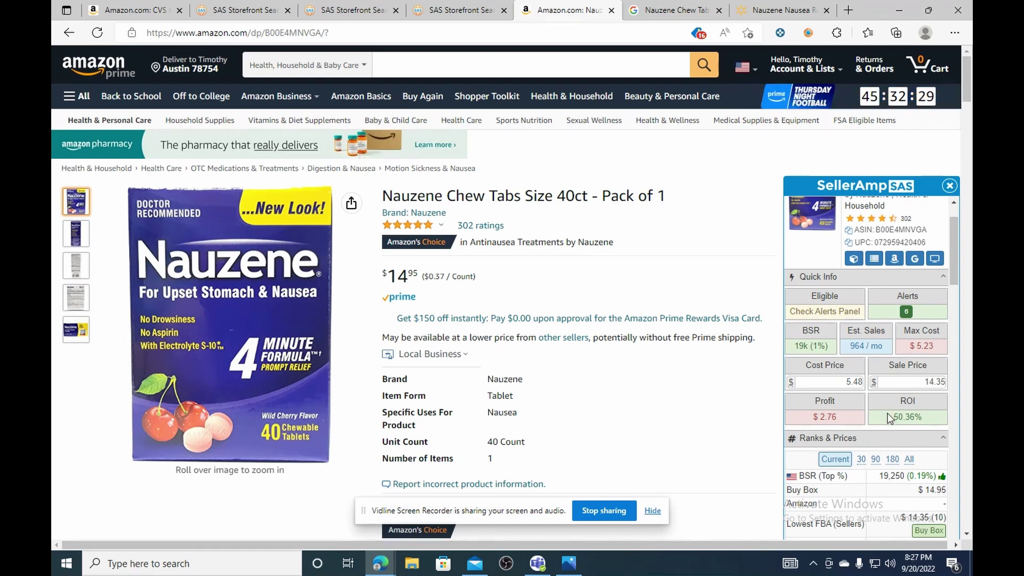
pyautogui.moveTo(901, 417); pyautogui.dragTo(924, 421)
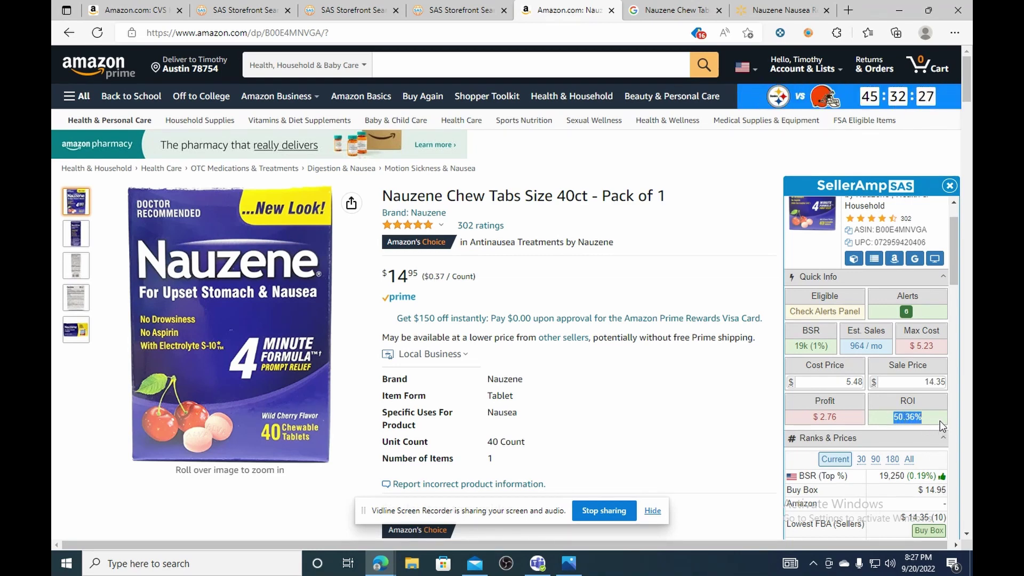
pyautogui.click(828, 417)
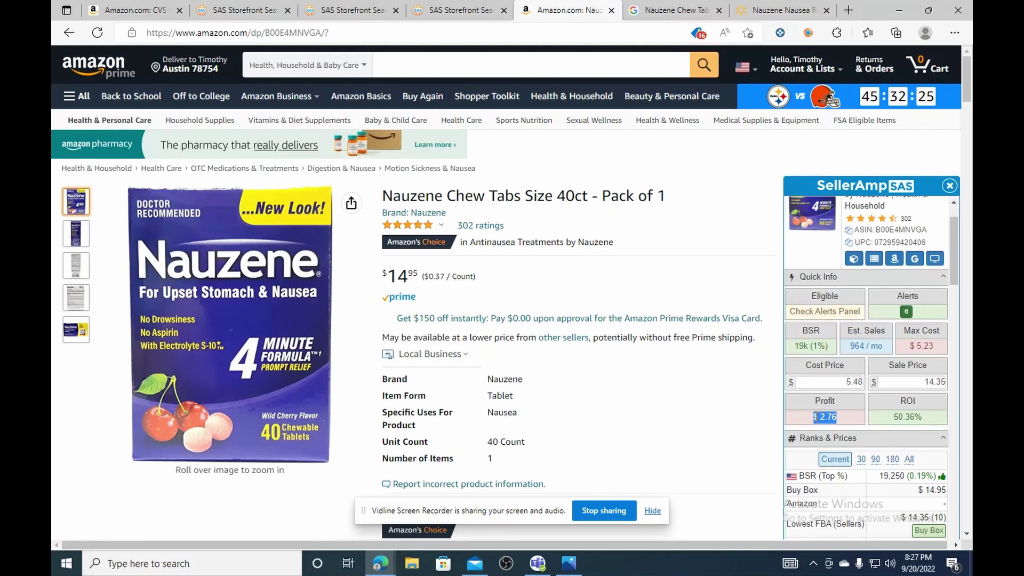
# Review the Nauzene listing's ranks and prices in SellerAmp, and compare its sale price with the profit.
pyautogui.scroll(-1, 832, 432)
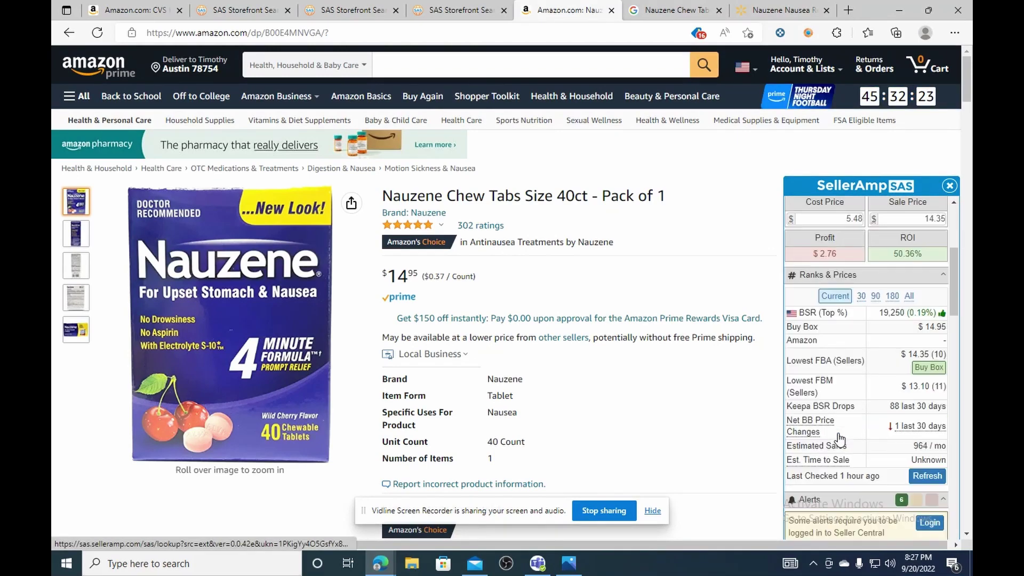
pyautogui.scroll(1, 839, 439)
pyautogui.scroll(1, 839, 439)
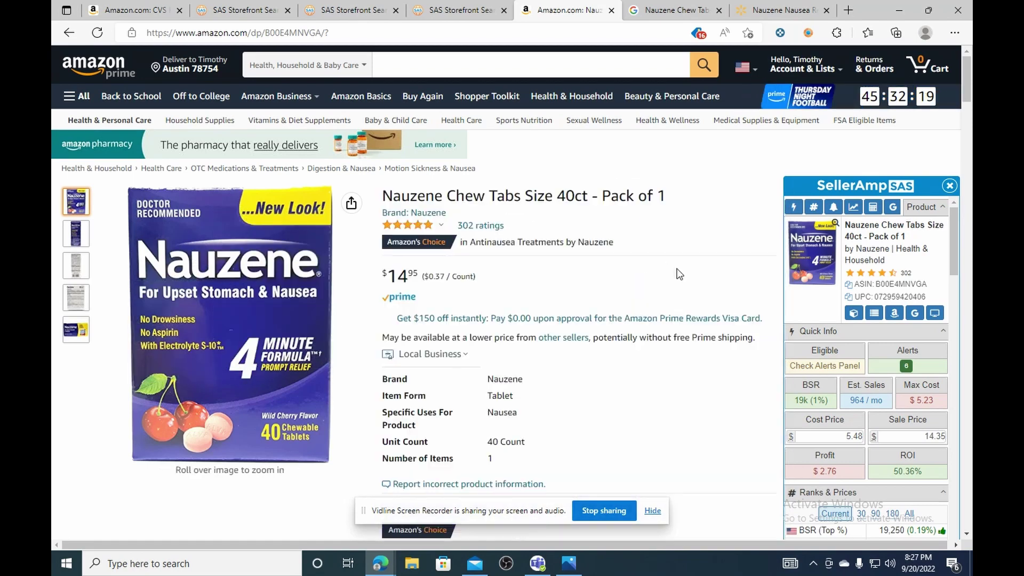
pyautogui.scroll(-1, 691, 297)
pyautogui.scroll(-3, 694, 304)
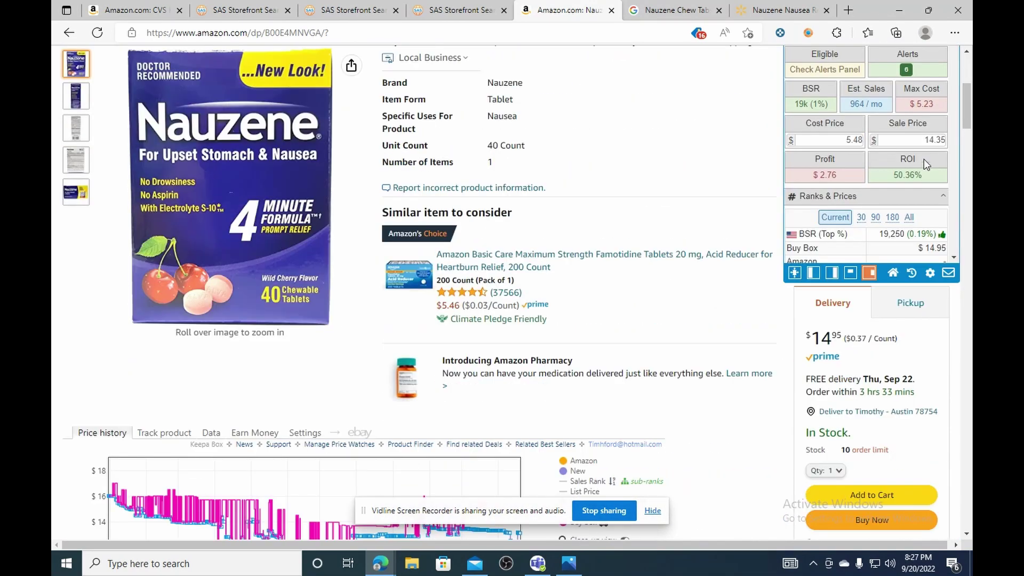
pyautogui.scroll(1, 917, 179)
pyautogui.scroll(3, 924, 195)
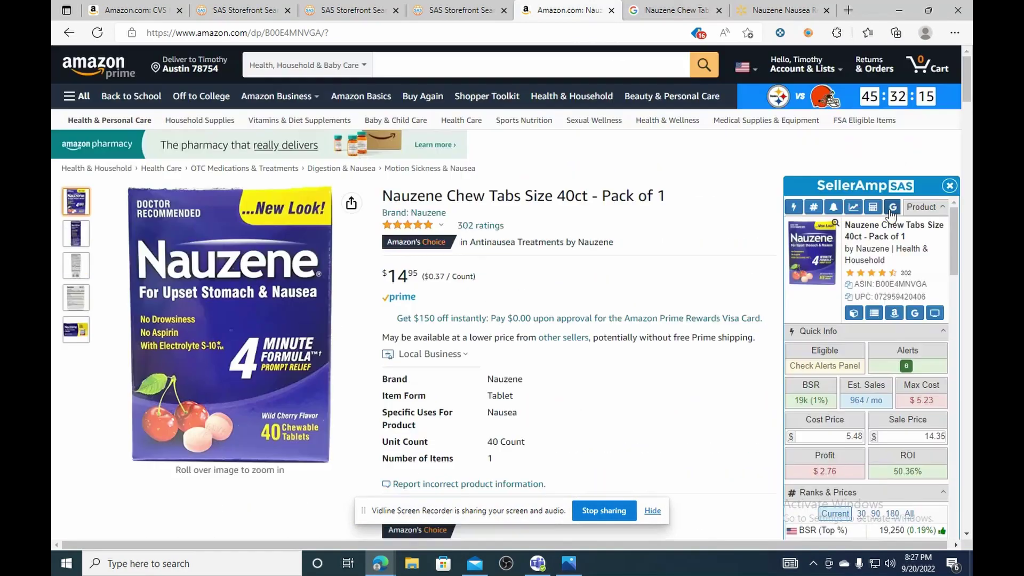
pyautogui.doubleClick(928, 437)
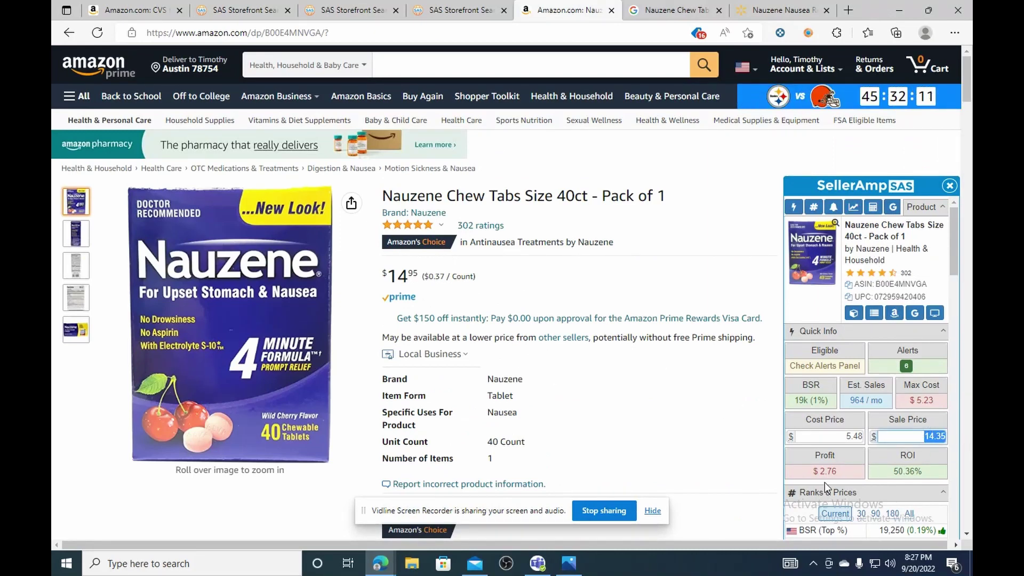
pyautogui.moveTo(837, 472); pyautogui.dragTo(811, 476)
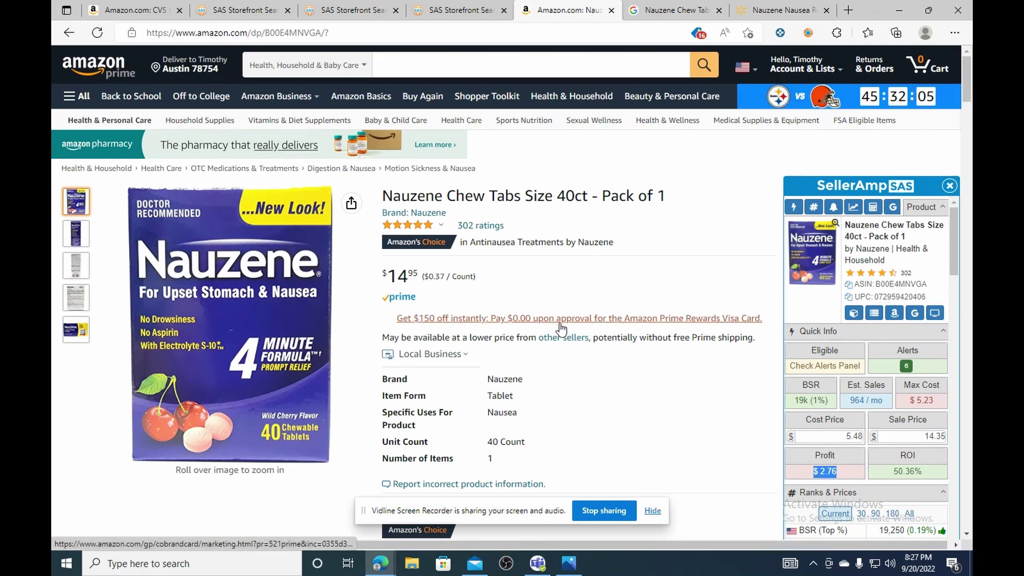
# Close the Google results, Walmart product and Amazon Nauzene pages to get back to the RETROFIED storefront search.
pyautogui.click(718, 11)
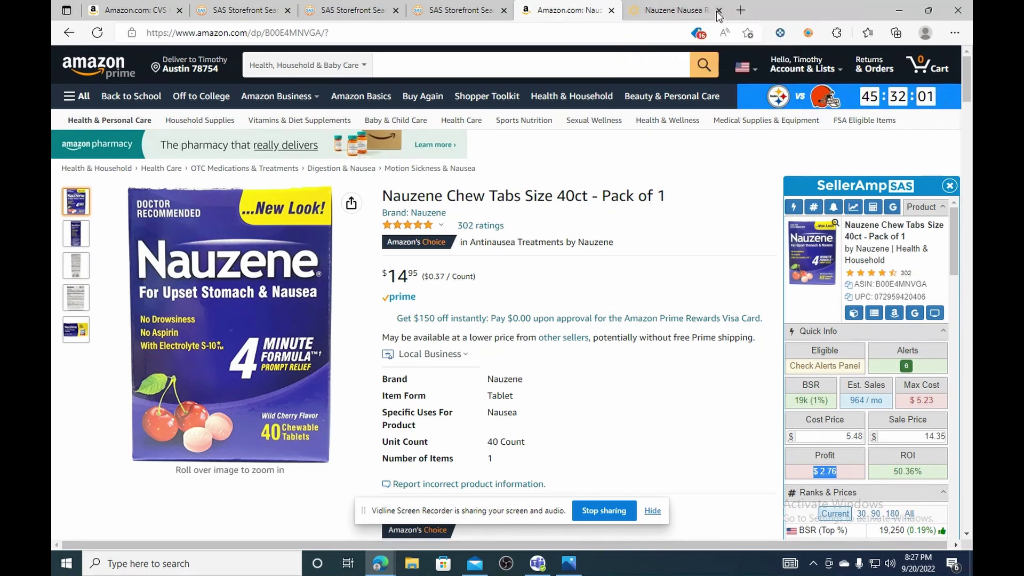
pyautogui.click(718, 11)
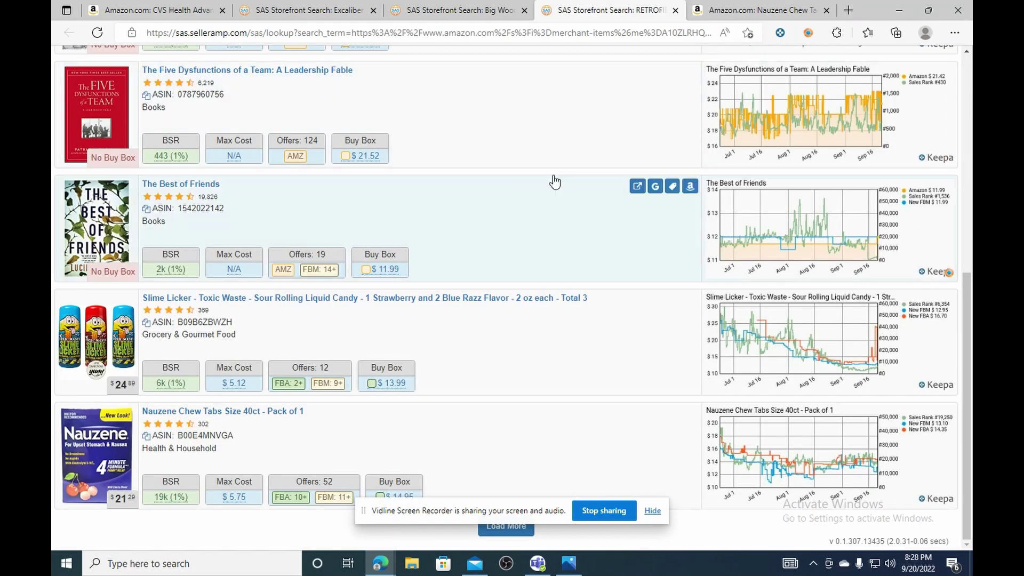
pyautogui.click(768, 13)
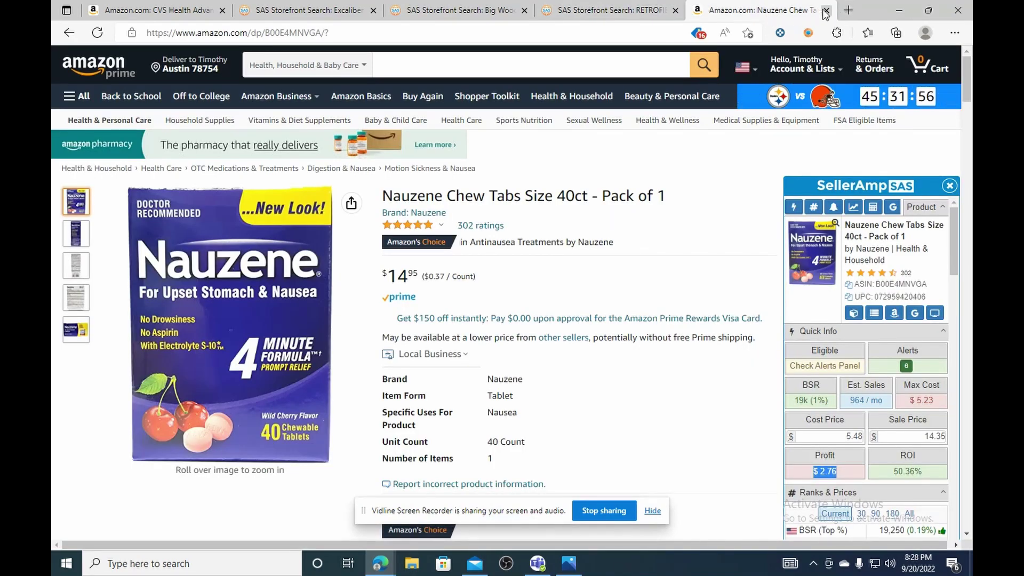
pyautogui.click(826, 11)
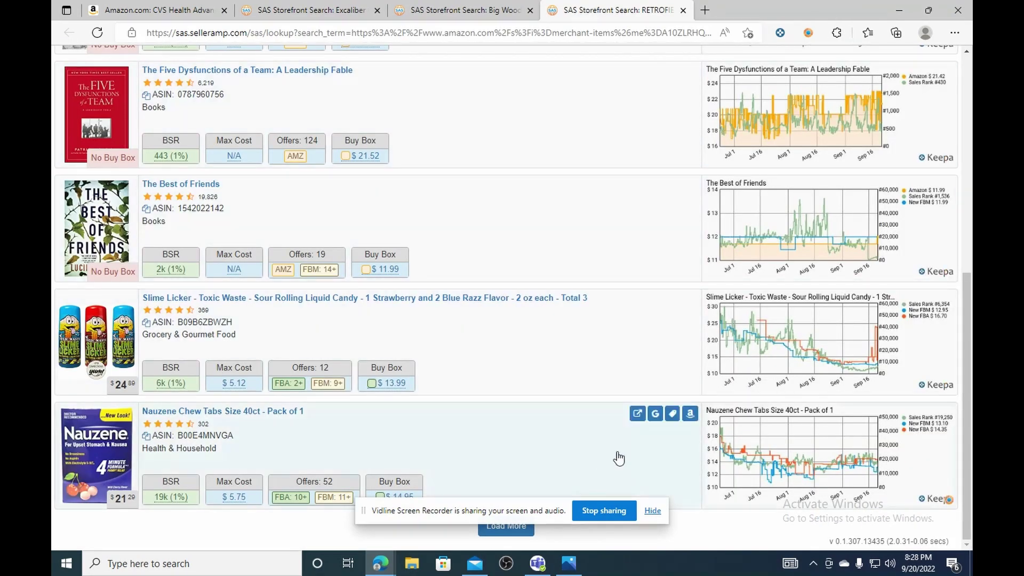
# Load more RETROFIED storefront products and review the offers and Keepa charts of those listed after Nauzene Chew Tabs.
pyautogui.scroll(-3, 616, 456)
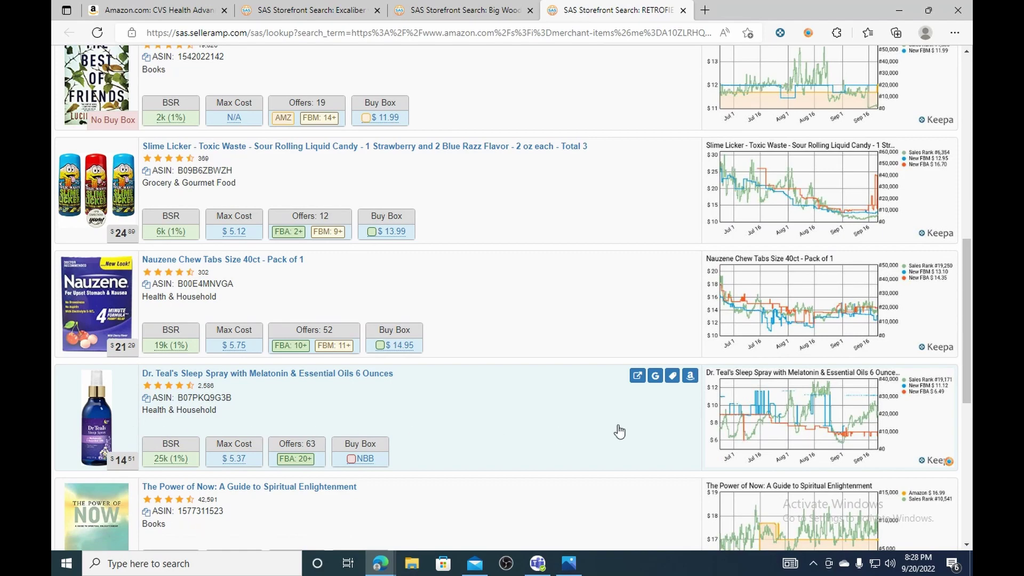
pyautogui.scroll(-8, 838, 432)
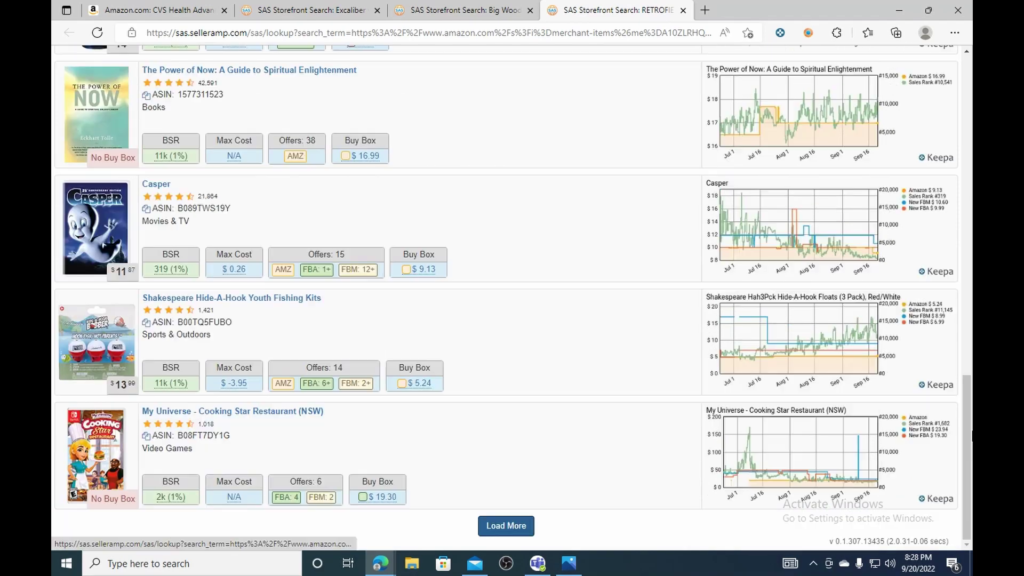
pyautogui.scroll(4, 799, 337)
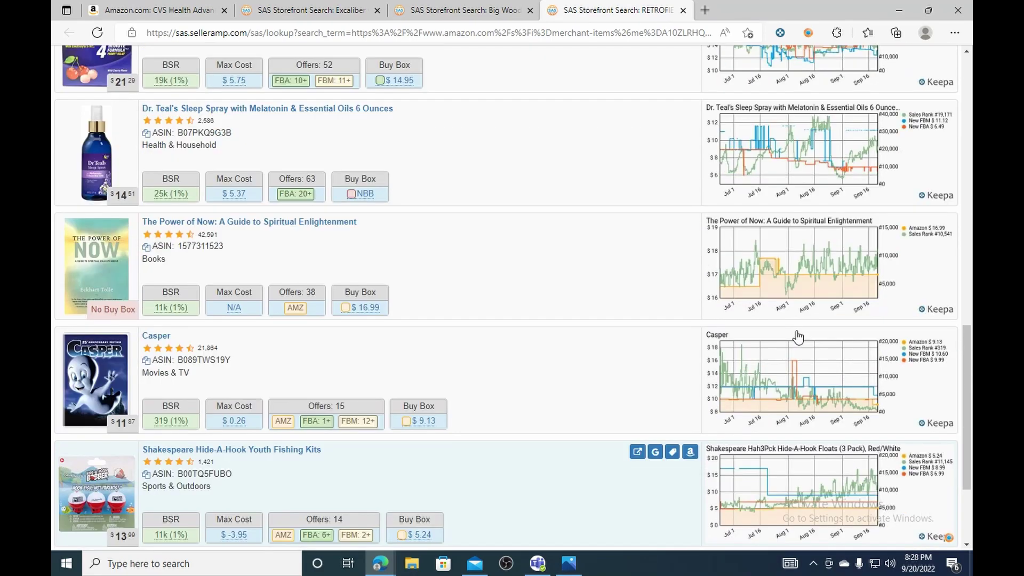
pyautogui.scroll(-3, 853, 362)
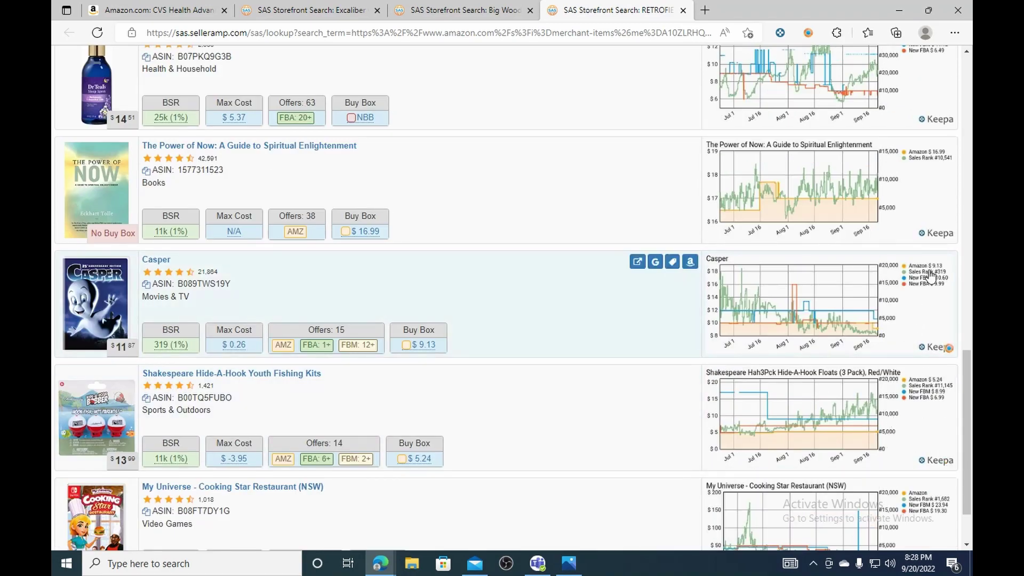
pyautogui.scroll(-2, 906, 222)
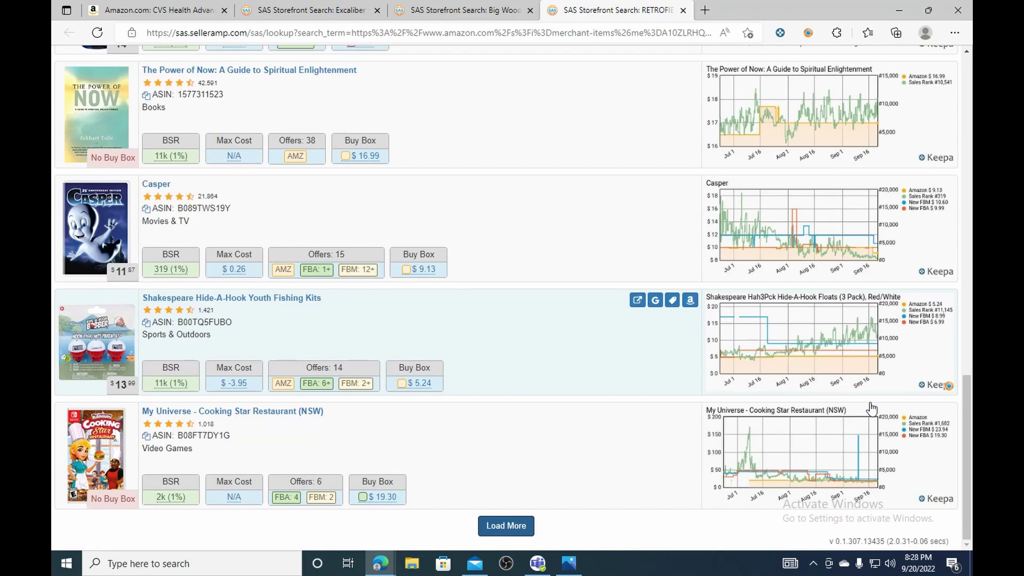
# Load the next batch of RETROFIED storefront products and look through the entries after My Universe - Cooking Star Restaurant.
pyautogui.click(520, 525)
pyautogui.scroll(-3, 773, 421)
pyautogui.scroll(-3, 865, 395)
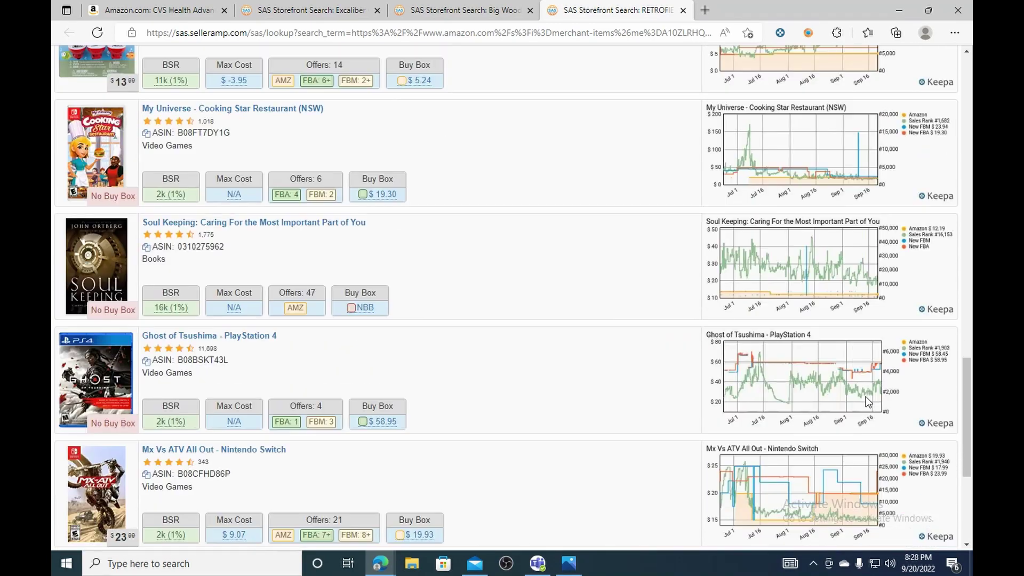
pyautogui.scroll(-3, 870, 400)
pyautogui.scroll(6, 870, 400)
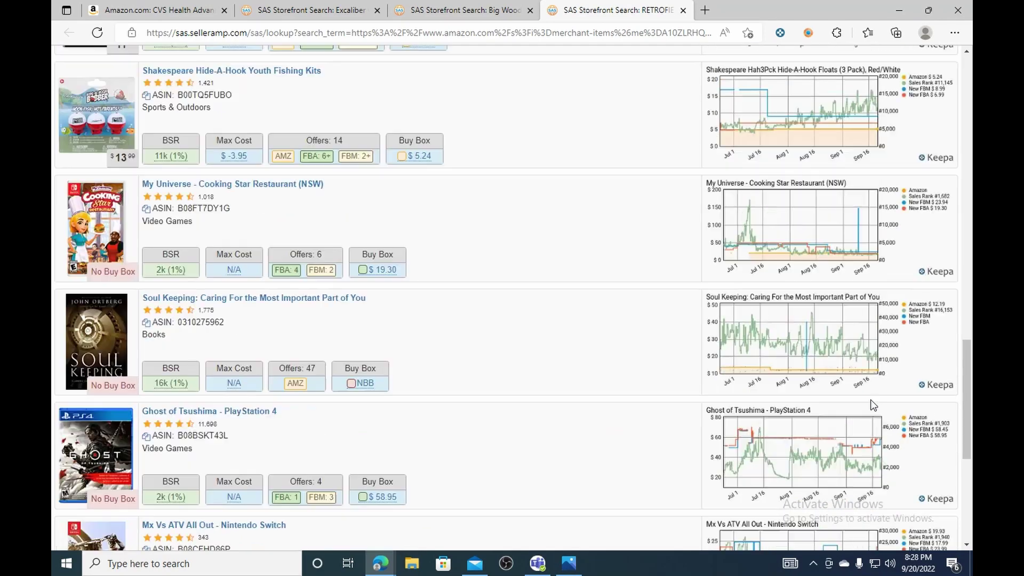
# Open the Amazon listing for the Method Men's Sea + Surf body wash and bar soap set, and check its estimated sales.
pyautogui.scroll(-7, 871, 403)
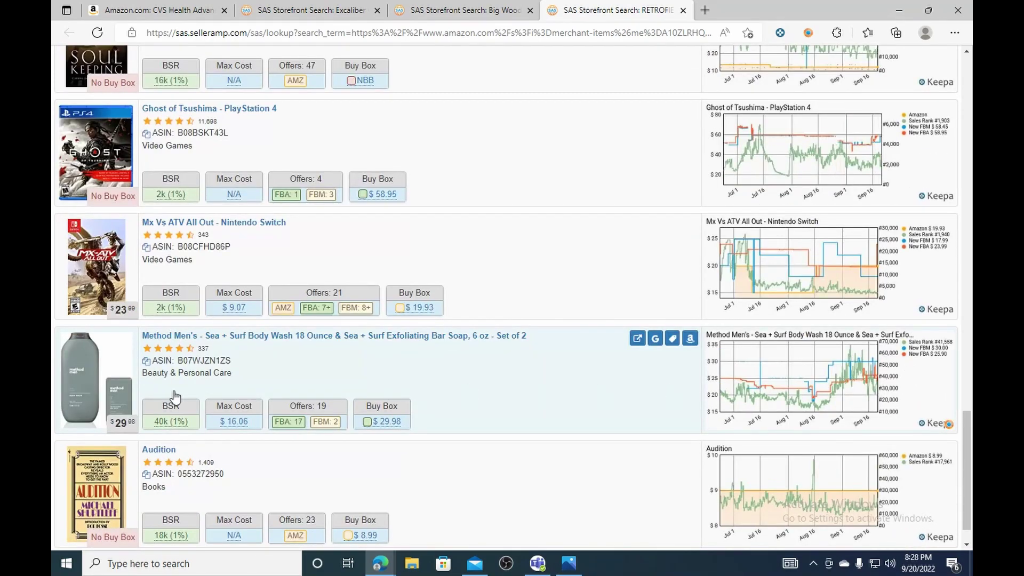
pyautogui.scroll(15, 138, 426)
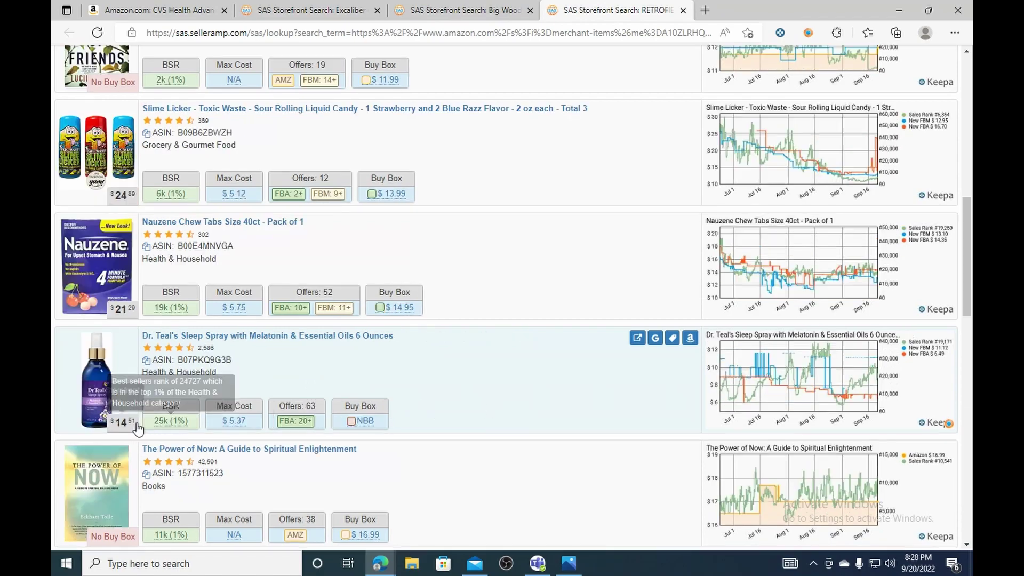
pyautogui.scroll(-15, 133, 430)
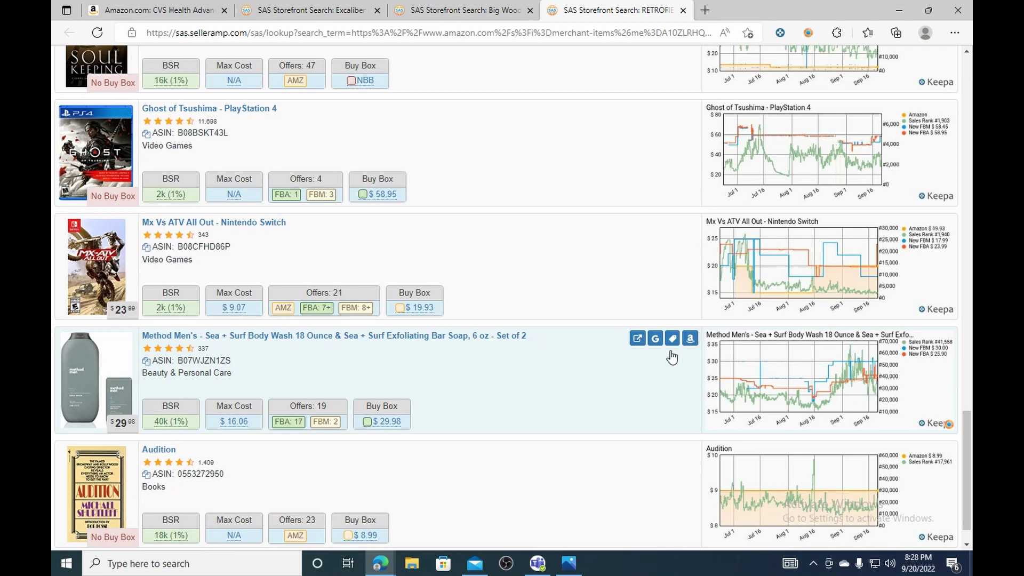
pyautogui.click(690, 338)
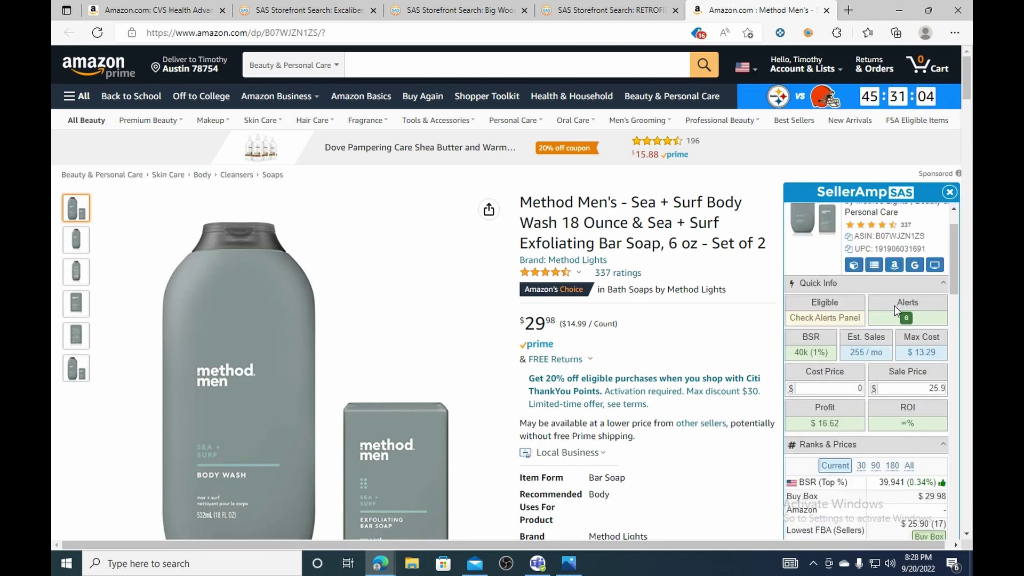
pyautogui.moveTo(854, 350); pyautogui.dragTo(890, 353)
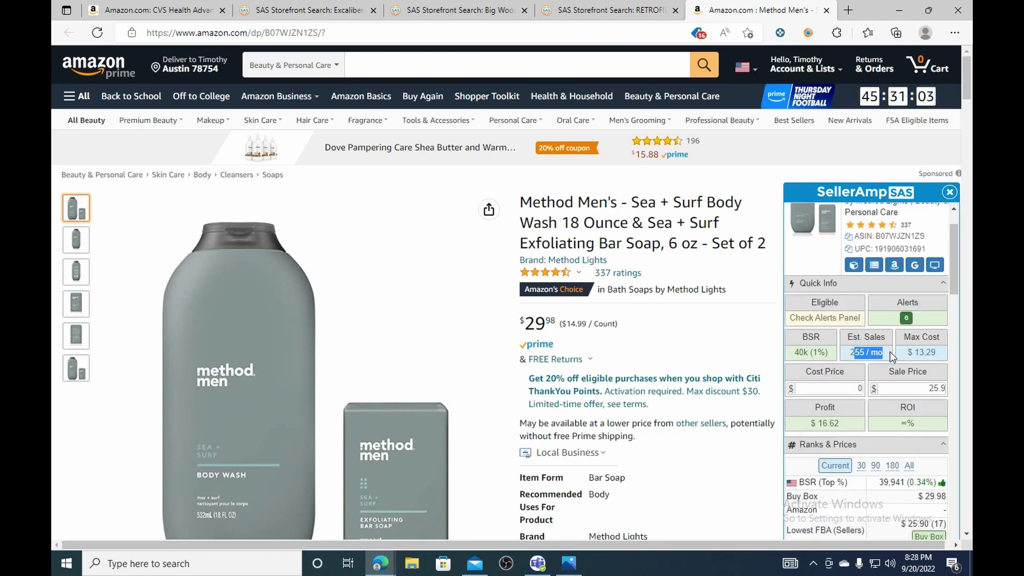
# Check the maximum cost SellerAmp gives for the Method Men's Sea + Surf set.
pyautogui.click(866, 376)
pyautogui.moveTo(906, 349); pyautogui.dragTo(940, 352)
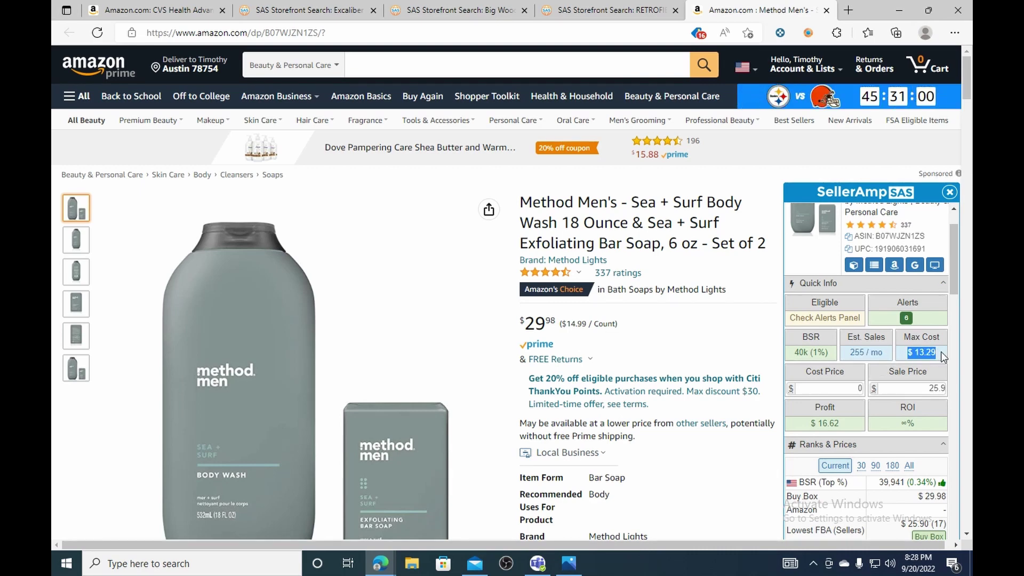
pyautogui.click(863, 309)
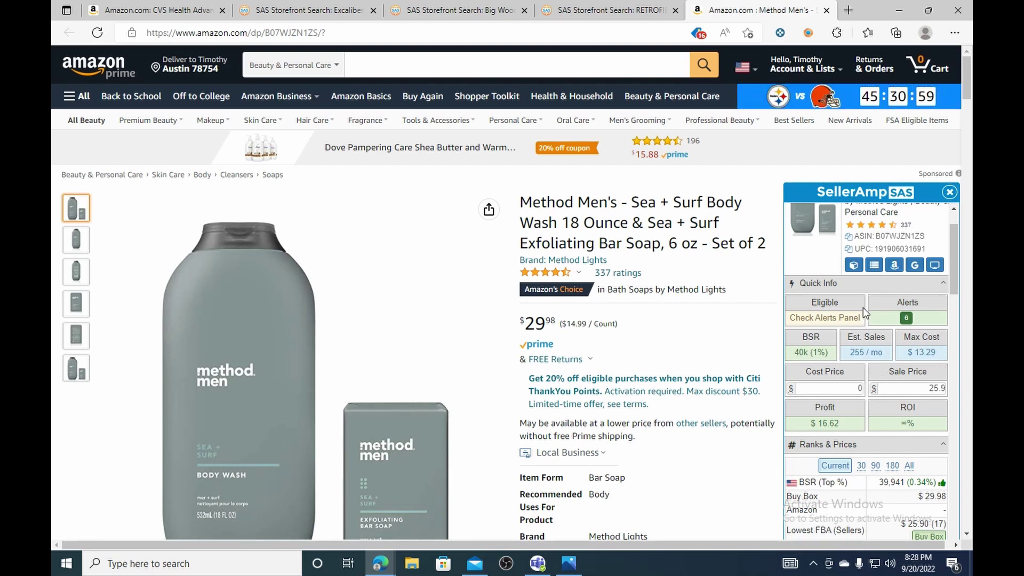
# Search Google for the set's product title and open Walmart's listing for the Method Men Sea + Surf Body Wash, 18oz.
pyautogui.click(912, 267)
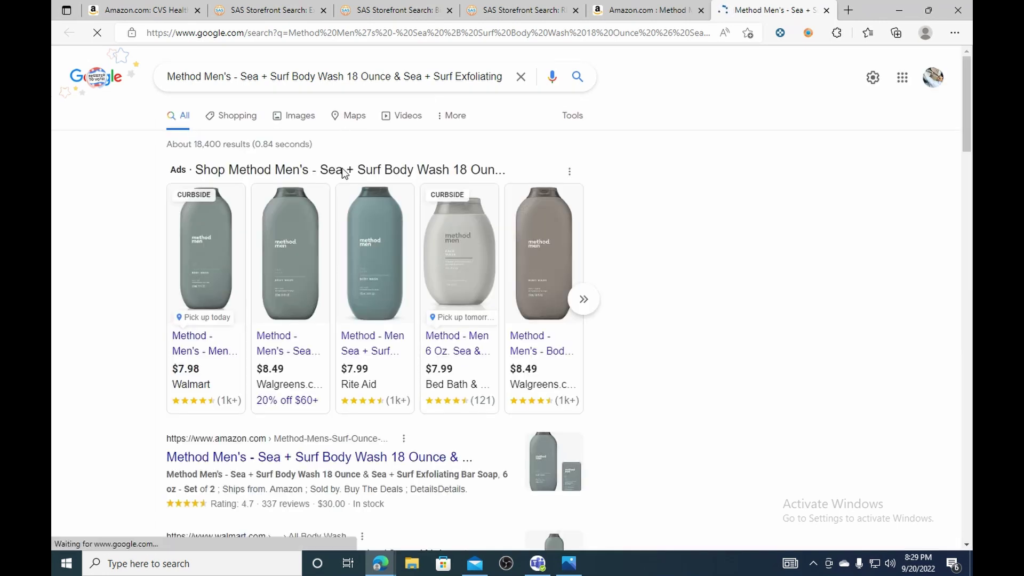
pyautogui.click(194, 360)
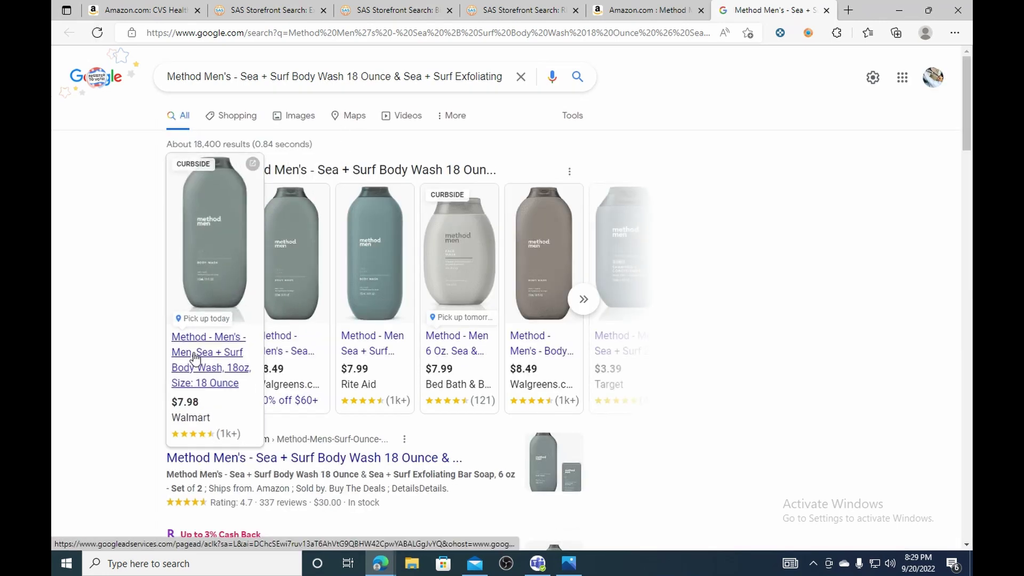
pyautogui.click(657, 15)
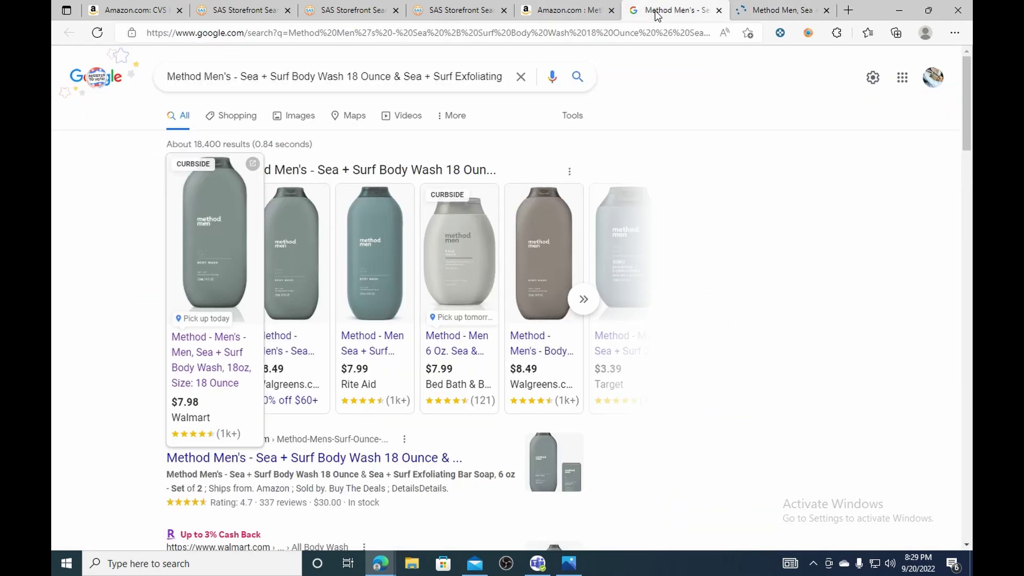
# Compare the Amazon set with the Walmart body wash listing and add one 18oz body wash to the Walmart cart.
pyautogui.click(566, 10)
pyautogui.scroll(-4, 370, 366)
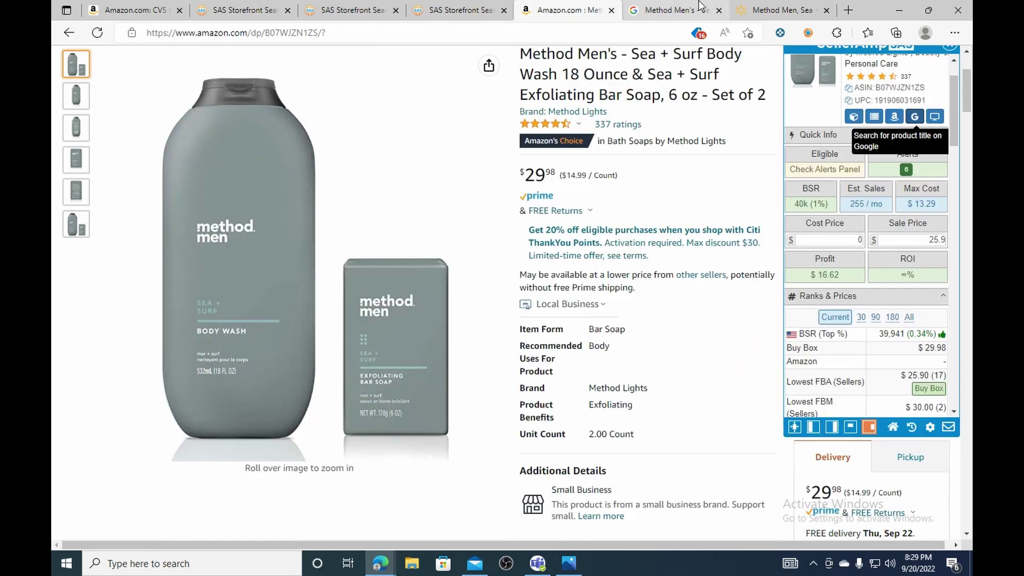
pyautogui.click(746, 9)
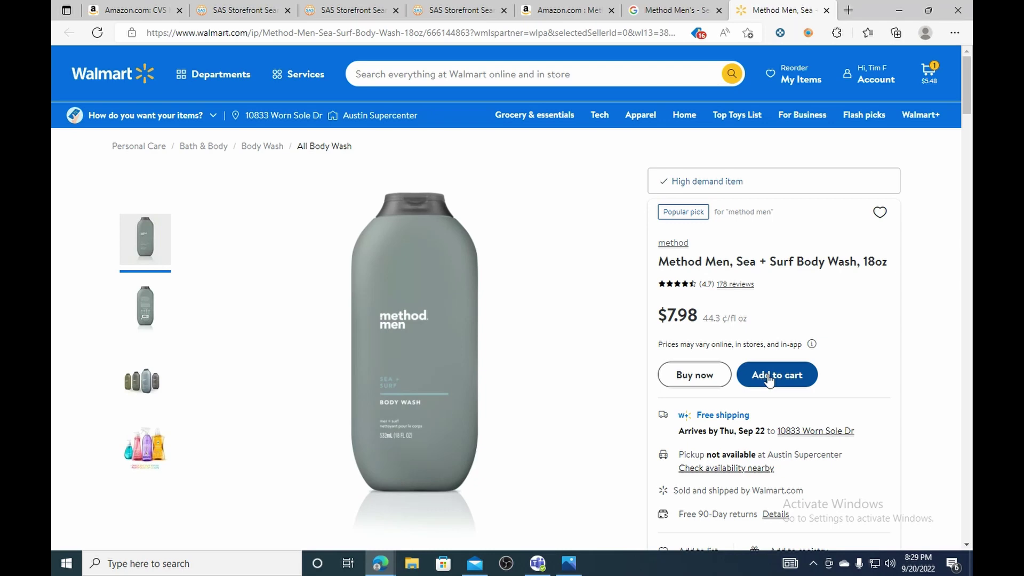
pyautogui.click(768, 378)
# Search Google for "Men Exfoliating Bar Soap Sea + Surf6.0oz", open Walmart's 6-ounce bar soap listing and check its price.
pyautogui.click(680, 4)
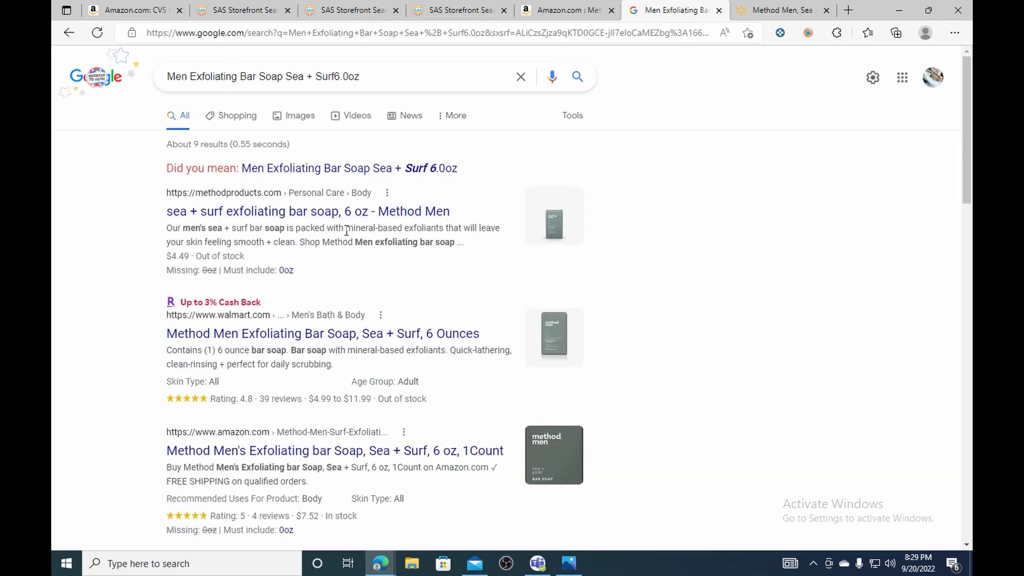
pyautogui.click(305, 345)
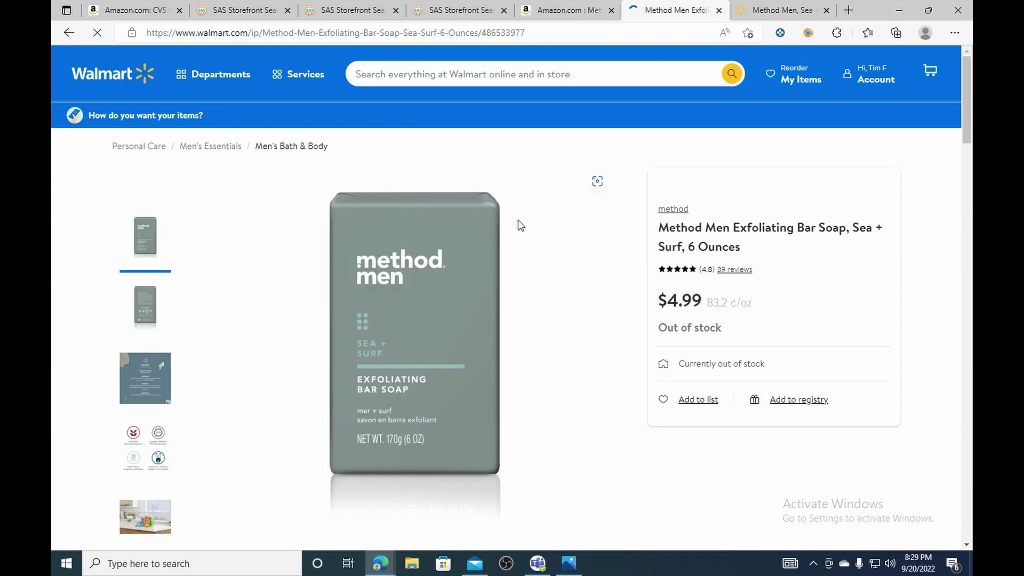
pyautogui.moveTo(661, 304); pyautogui.dragTo(712, 305)
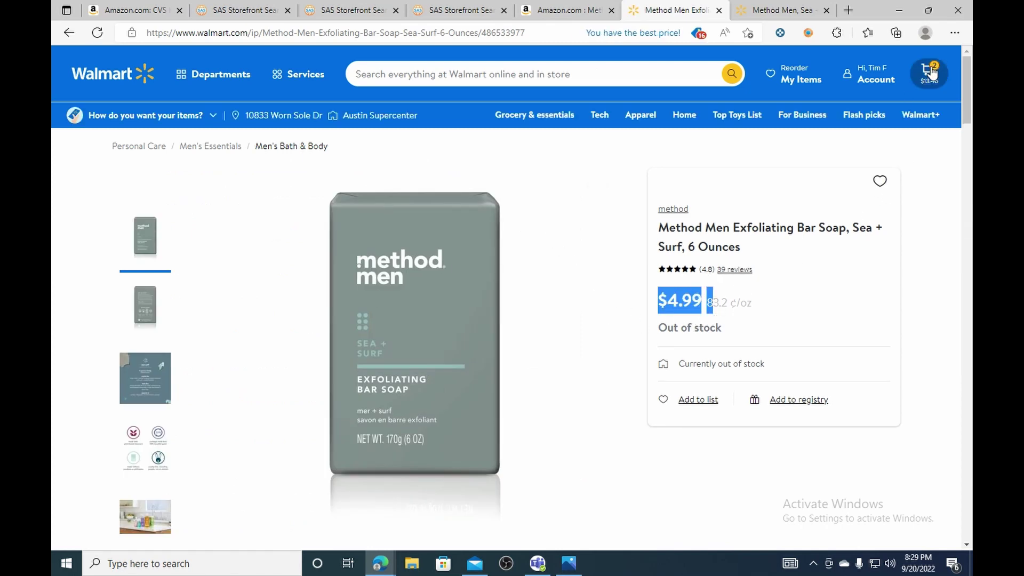
# Open Calculator, add the bar soap price of 4.99 and the body wash price of 7.98, and close it.
pyautogui.click(771, 8)
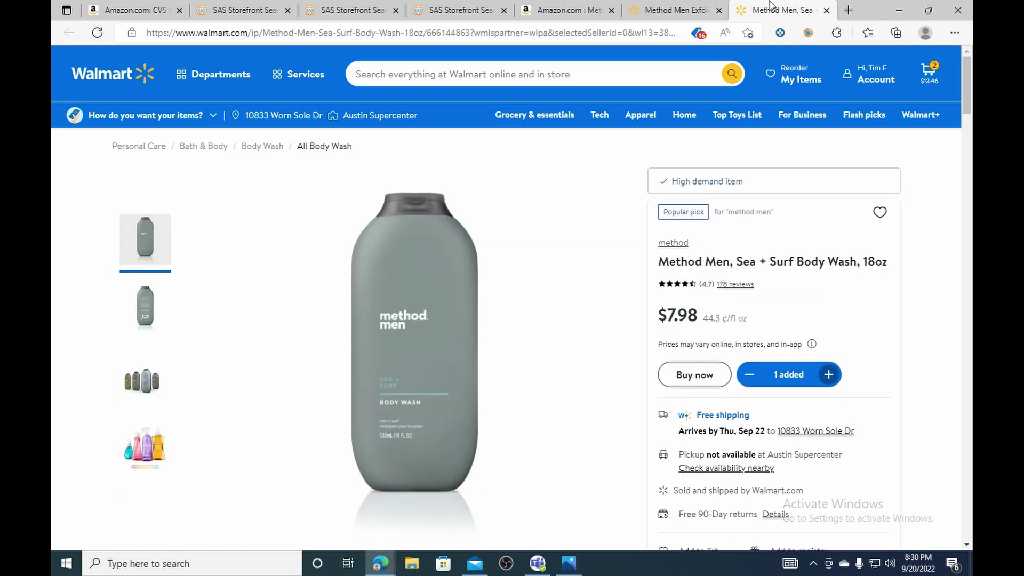
pyautogui.click(54, 555)
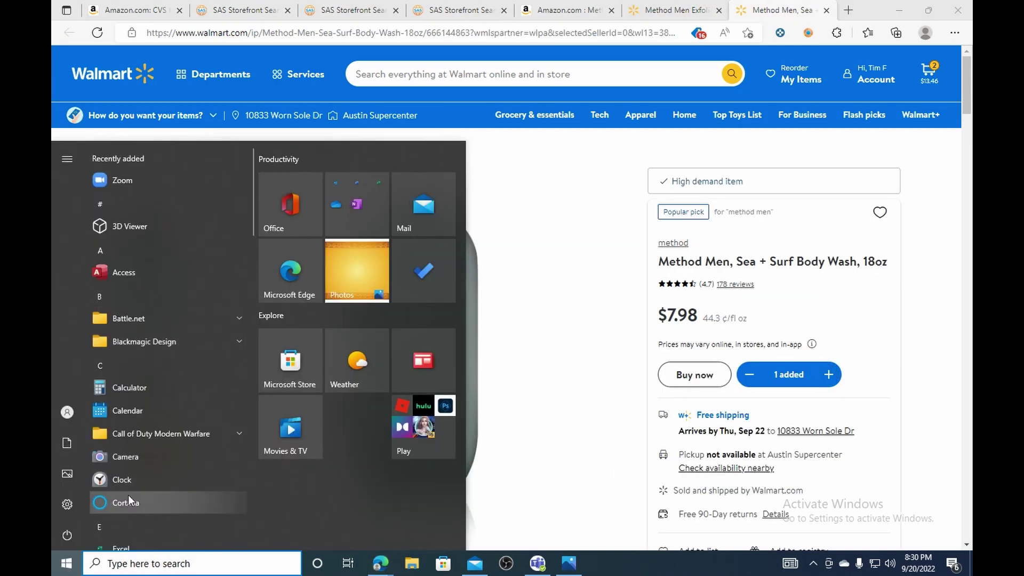
pyautogui.click(133, 388)
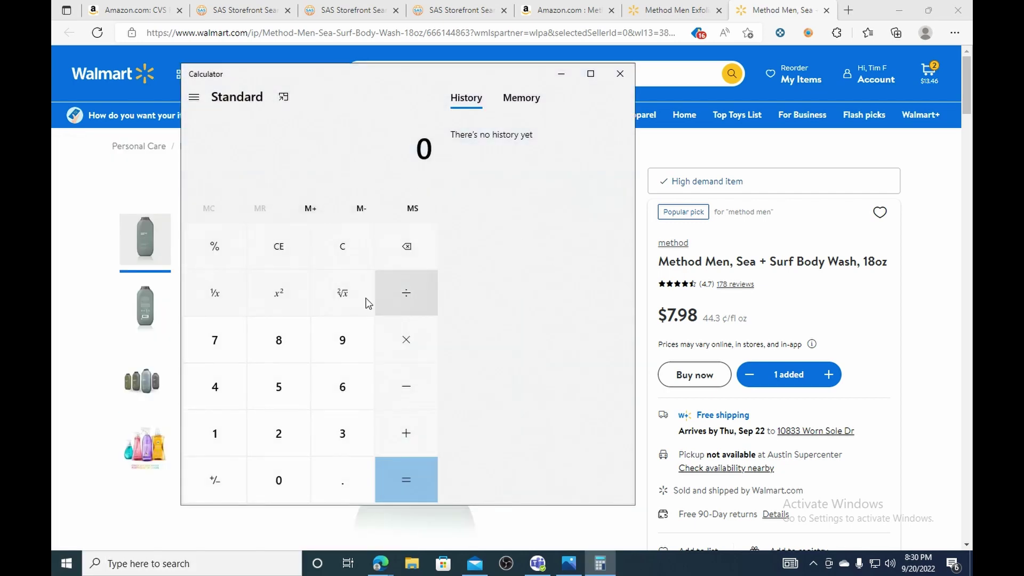
pyautogui.click(215, 387)
pyautogui.click(337, 491)
pyautogui.click(346, 341)
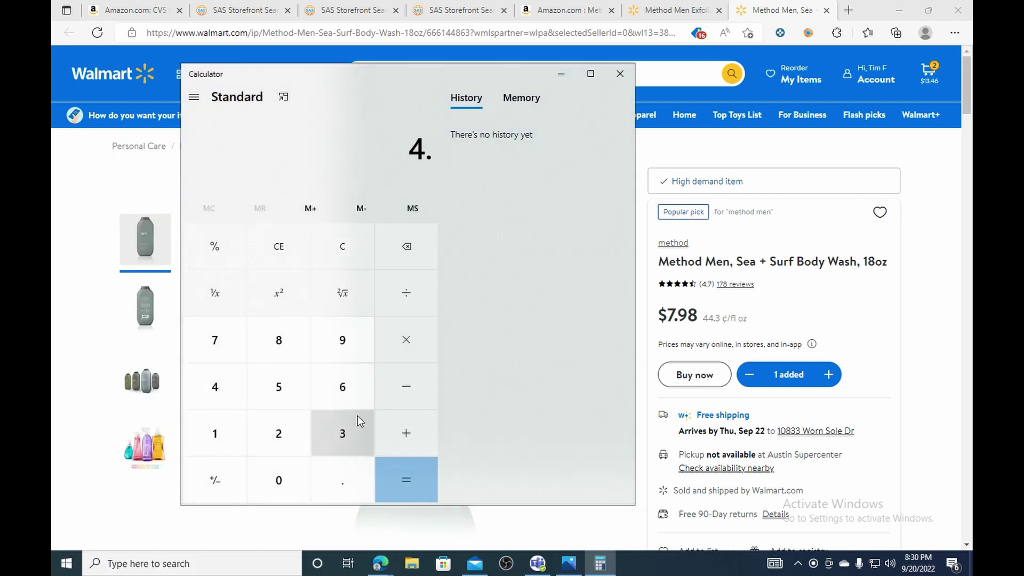
pyautogui.click(346, 341)
pyautogui.click(410, 434)
pyautogui.click(211, 337)
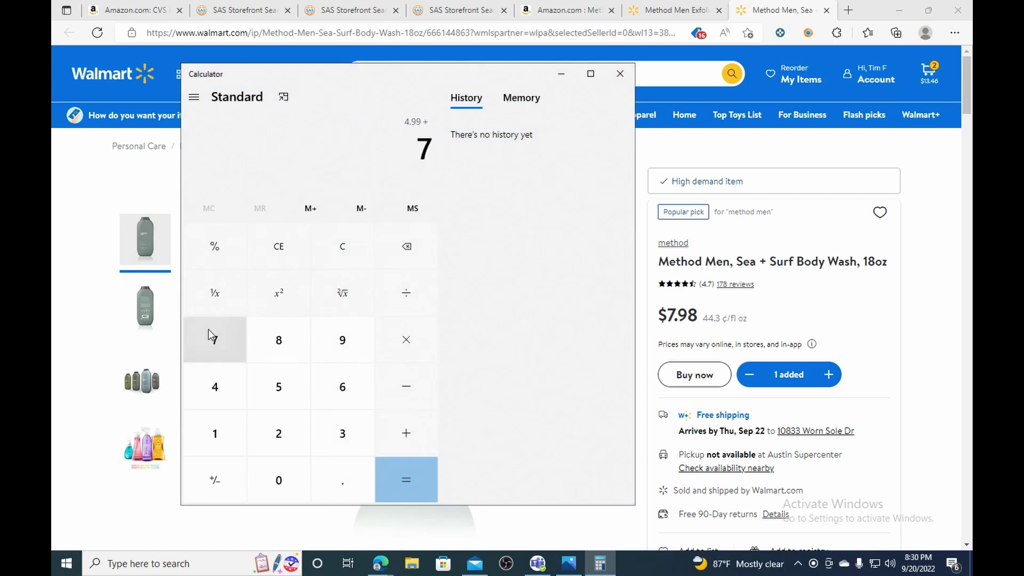
pyautogui.click(331, 482)
pyautogui.click(342, 342)
pyautogui.click(297, 349)
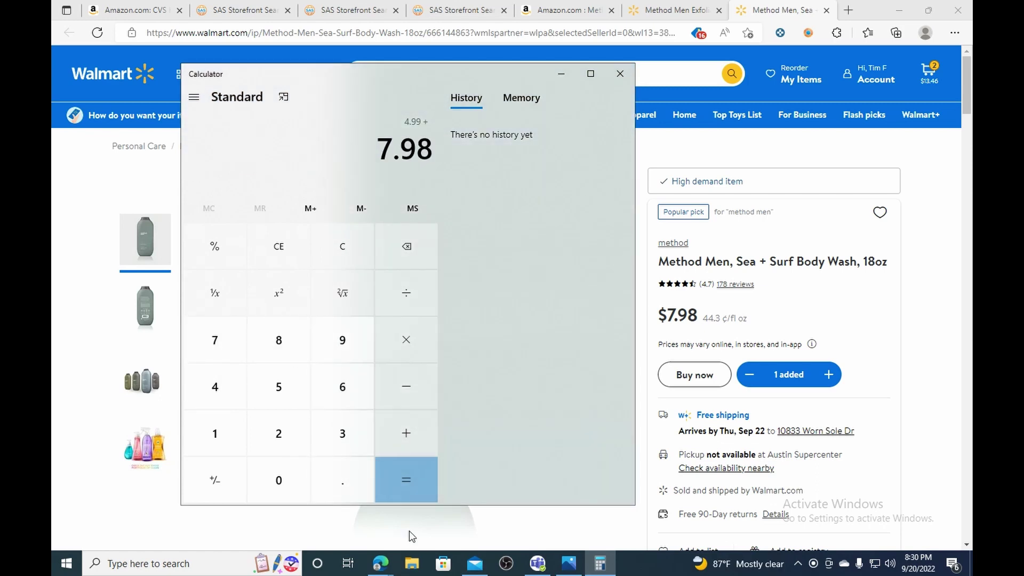
pyautogui.click(407, 482)
pyautogui.click(620, 74)
# Set the SellerAmp cost price for the Method Men's set to 13 on its Amazon page and check the profit.
pyautogui.click(568, 10)
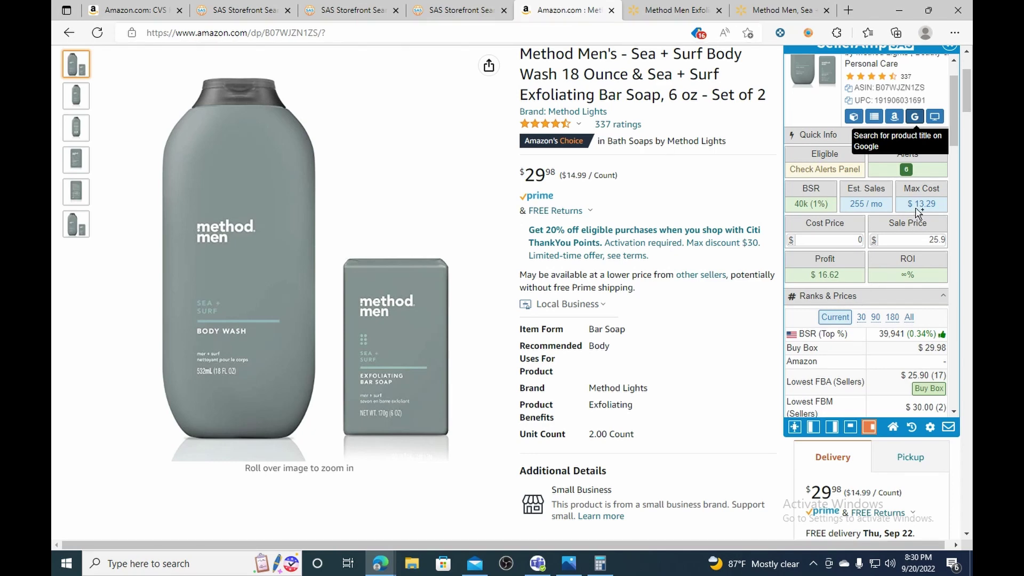
pyautogui.click(829, 240)
pyautogui.write('13')
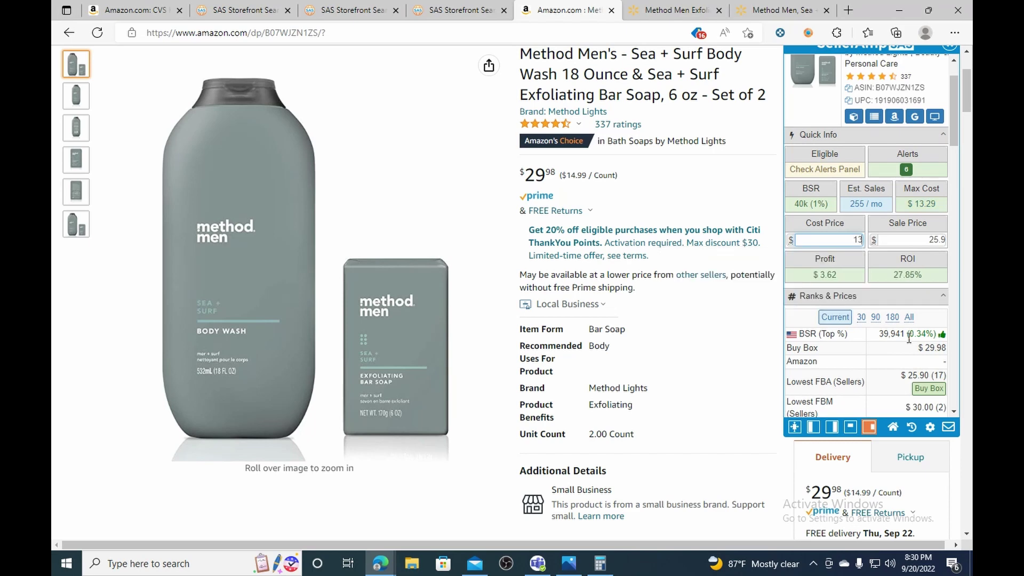
pyautogui.click(828, 285)
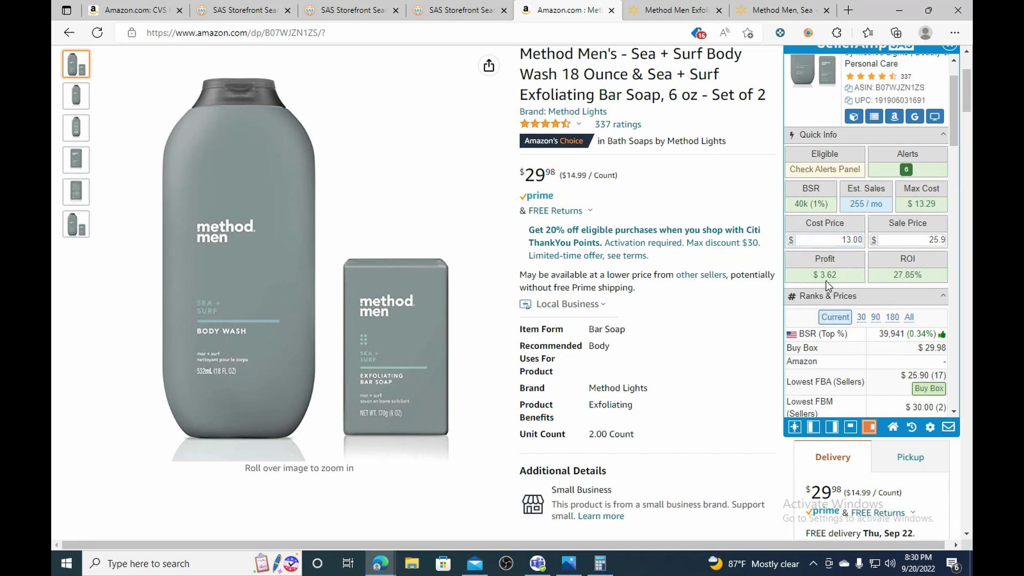
# Examine the set's Amazon selling price and its Keepa price history chart against the SellerAmp figures.
pyautogui.scroll(2, 876, 306)
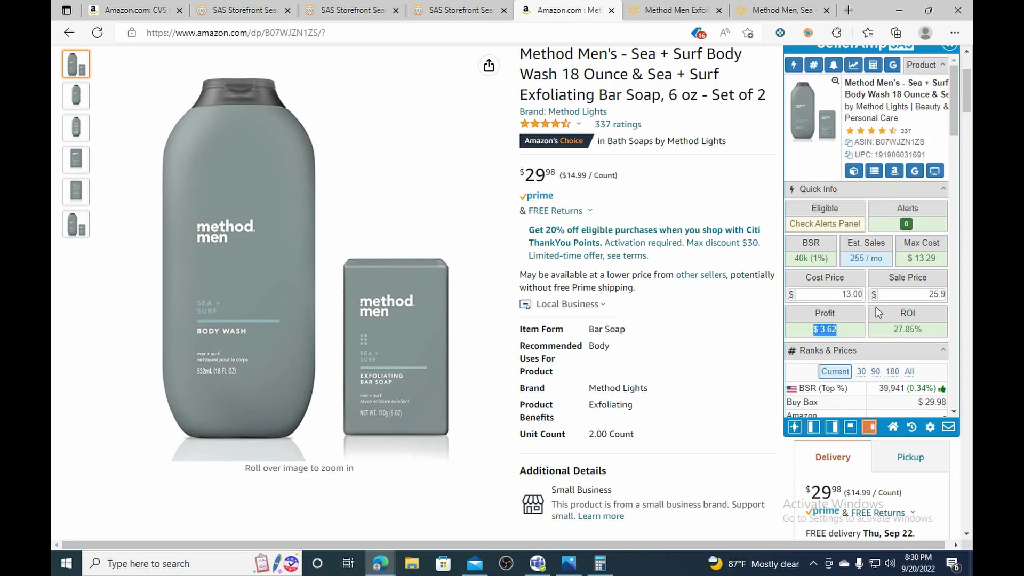
pyautogui.scroll(2, 911, 145)
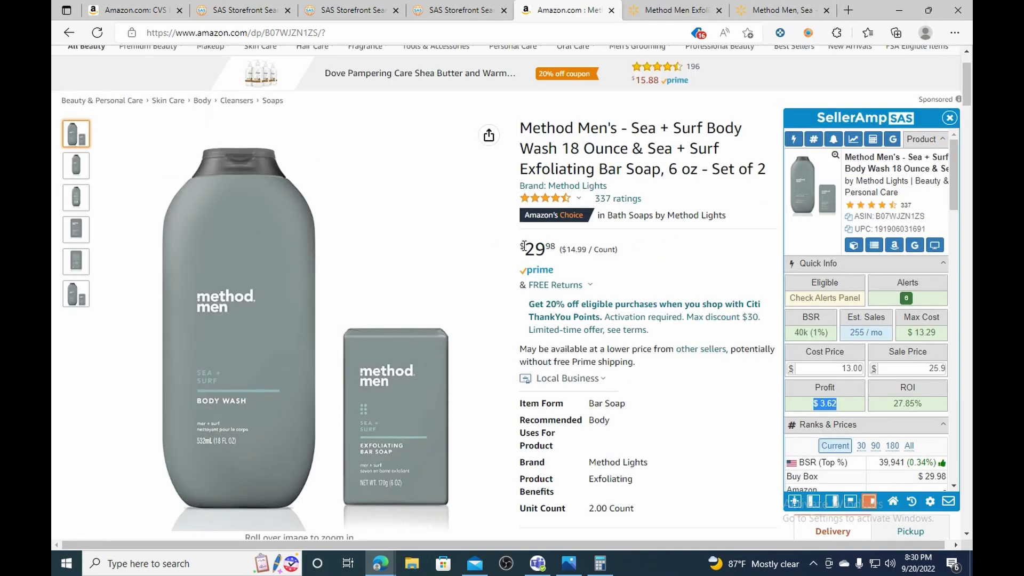
pyautogui.scroll(-10, 523, 246)
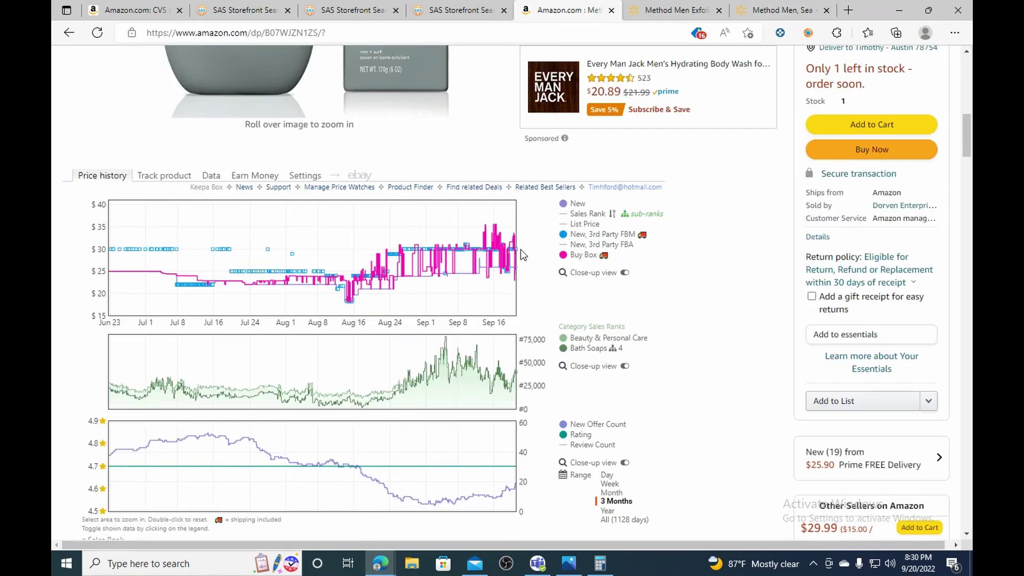
pyautogui.scroll(5, 508, 206)
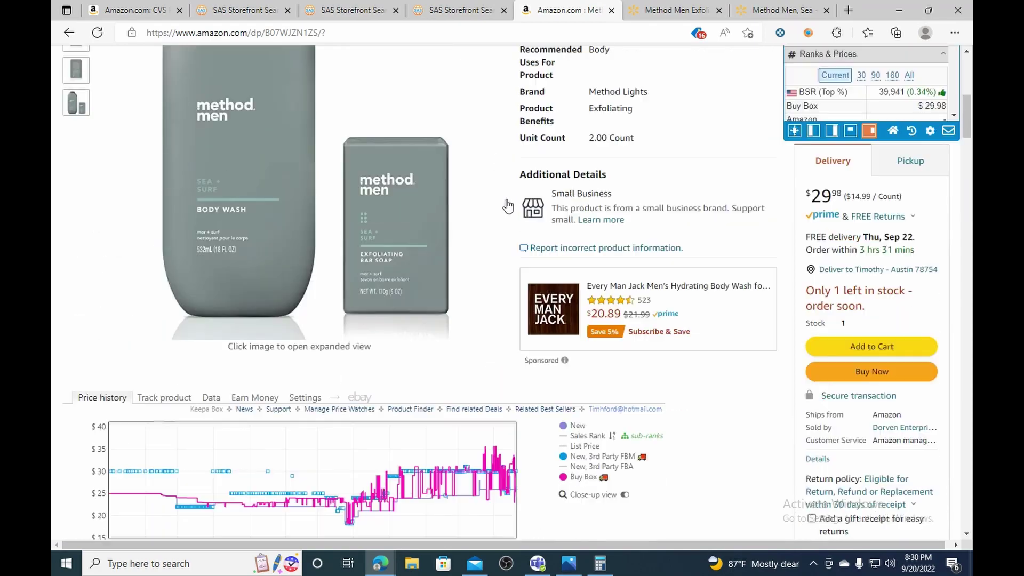
pyautogui.scroll(7, 507, 206)
pyautogui.scroll(2, 955, 284)
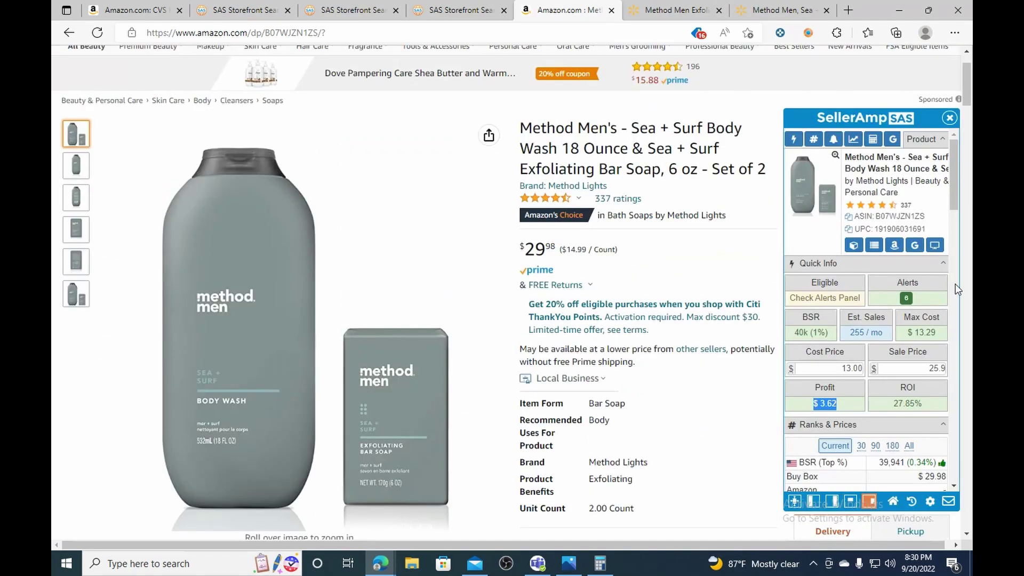
# Recheck the Walmart bar soap's price and availability, and review the Method Men's set's profit in SellerAmp.
pyautogui.click(777, 8)
pyautogui.hotkey('ctrl', 'shift', 'Tab')
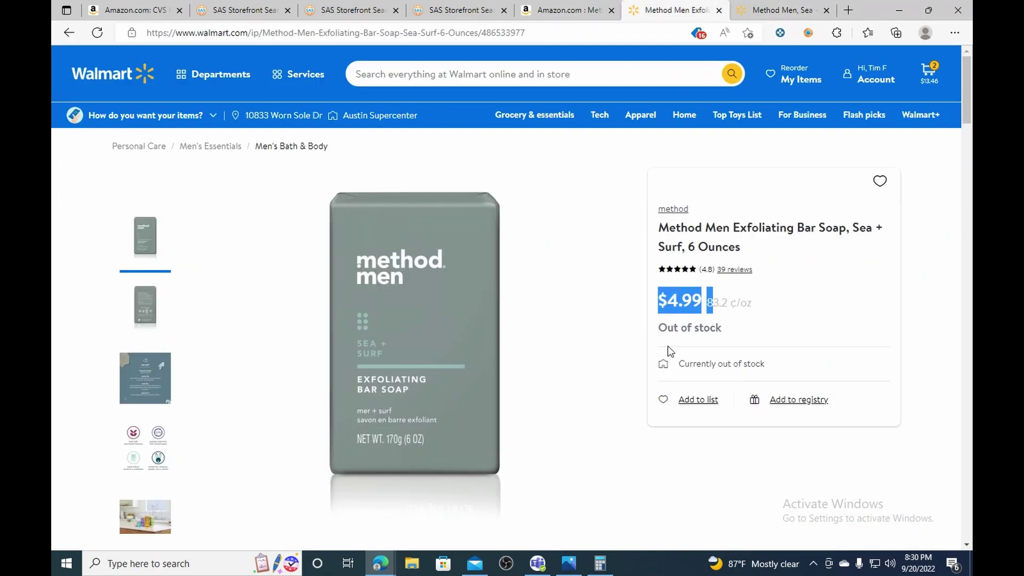
pyautogui.click(698, 320)
pyautogui.tripleClick(693, 302)
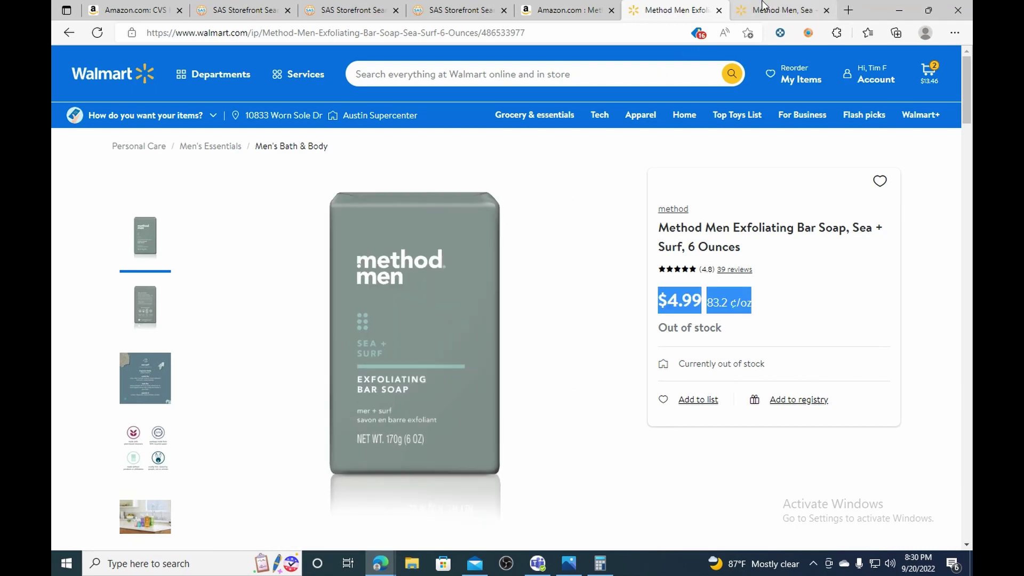
pyautogui.click(584, 8)
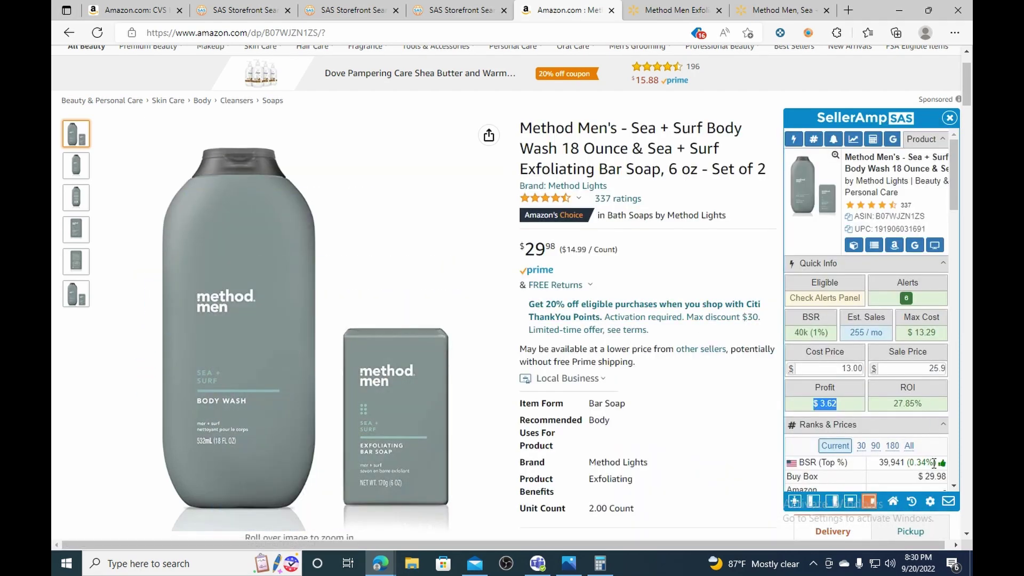
pyautogui.click(824, 414)
pyautogui.moveTo(849, 406); pyautogui.dragTo(793, 402)
# Close the Amazon and Walmart product pages and return to the store details of the RETROFIED storefront search.
pyautogui.hotkey('ctrl', 'w')
pyautogui.hotkey('ctrl', 'w')
pyautogui.hotkey('ctrl', 'w')
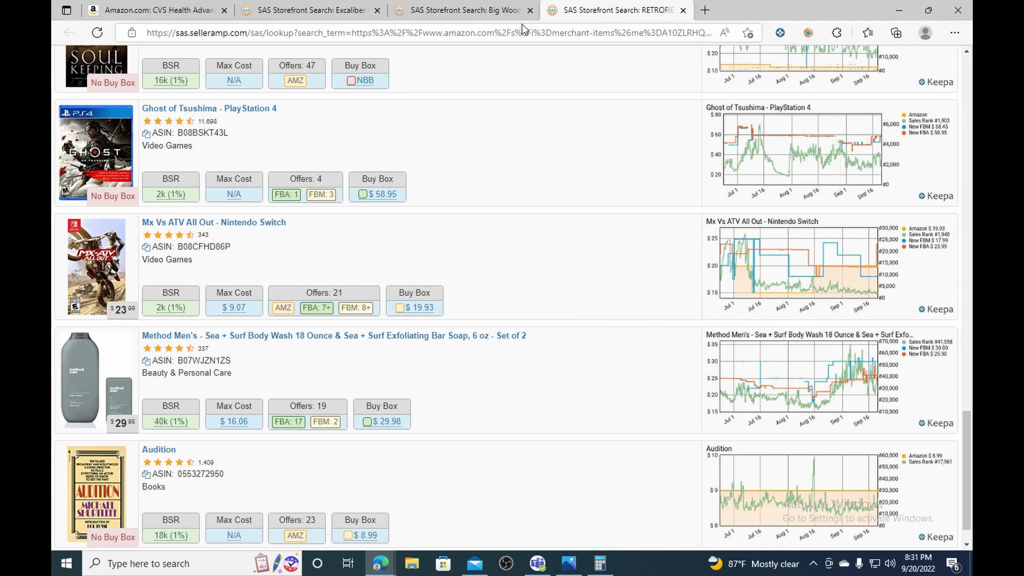
pyautogui.scroll(10, 656, 315)
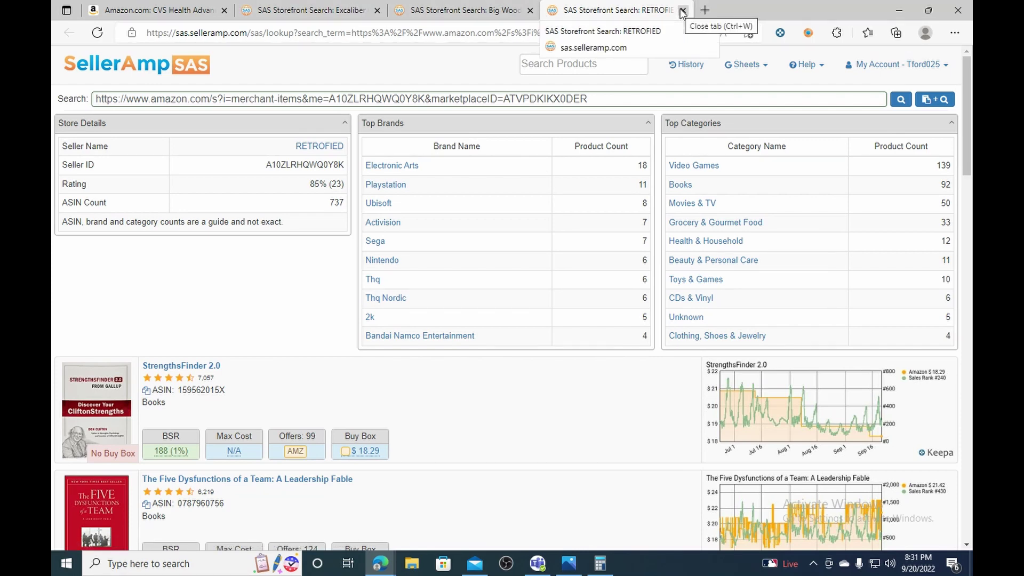
# Switch to the Big Woods Trading Company storefront search and review its products' offers, maximum costs and Keepa charts.
pyautogui.click(464, 10)
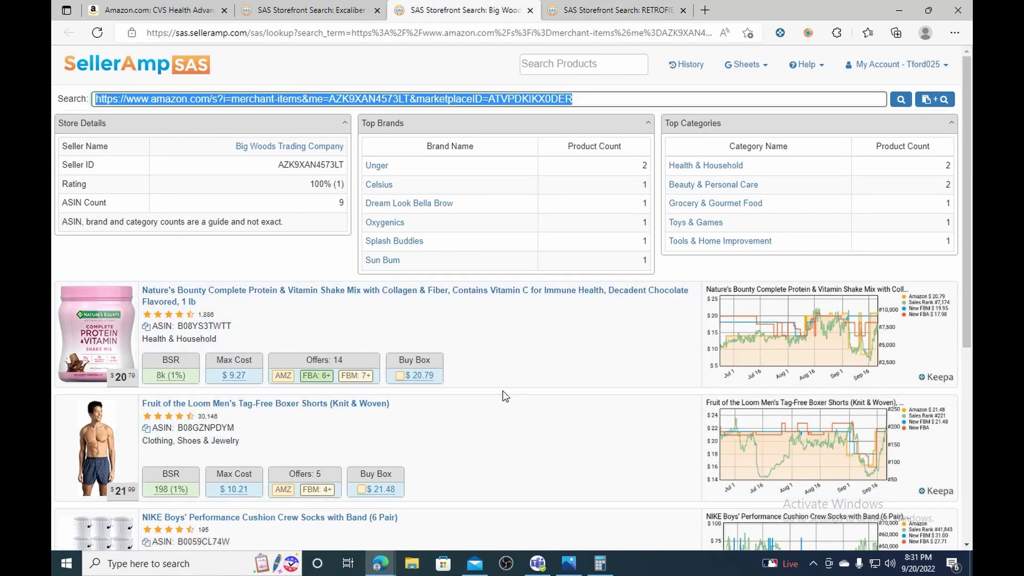
pyautogui.moveTo(501, 390)
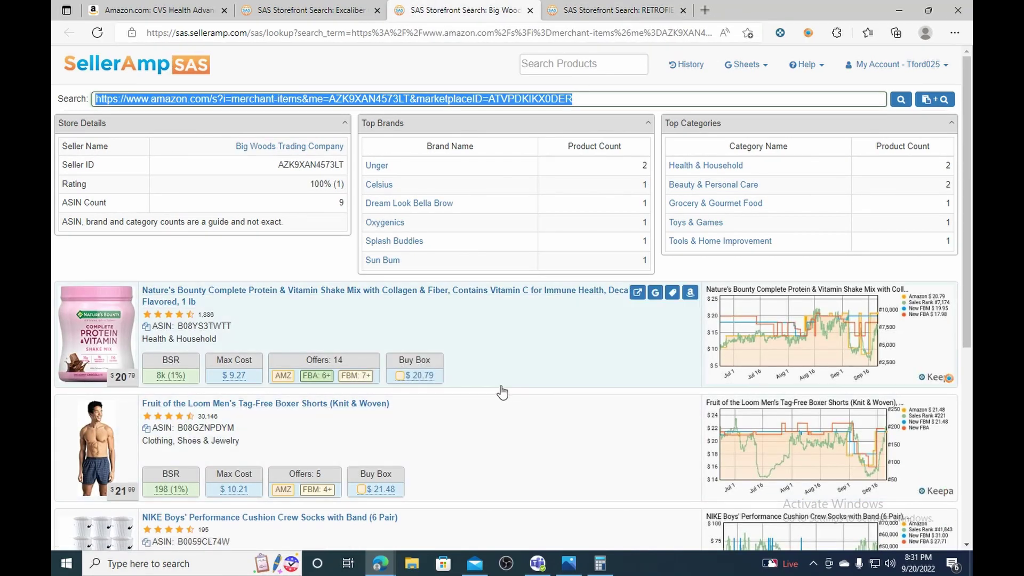
pyautogui.scroll(-4, 501, 391)
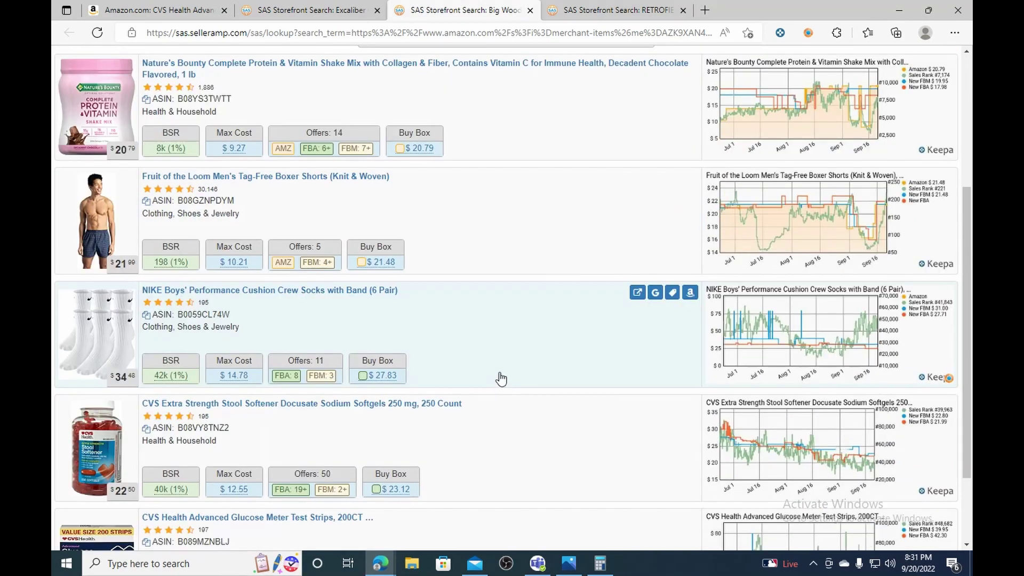
pyautogui.moveTo(529, 470)
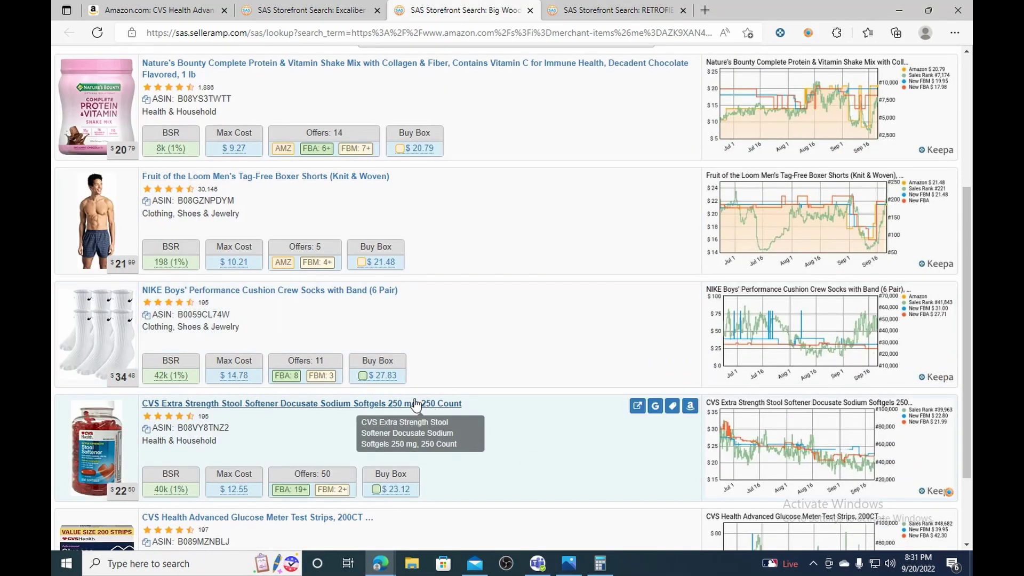
pyautogui.scroll(-2, 378, 389)
pyautogui.scroll(6, 565, 433)
pyautogui.scroll(-6, 565, 433)
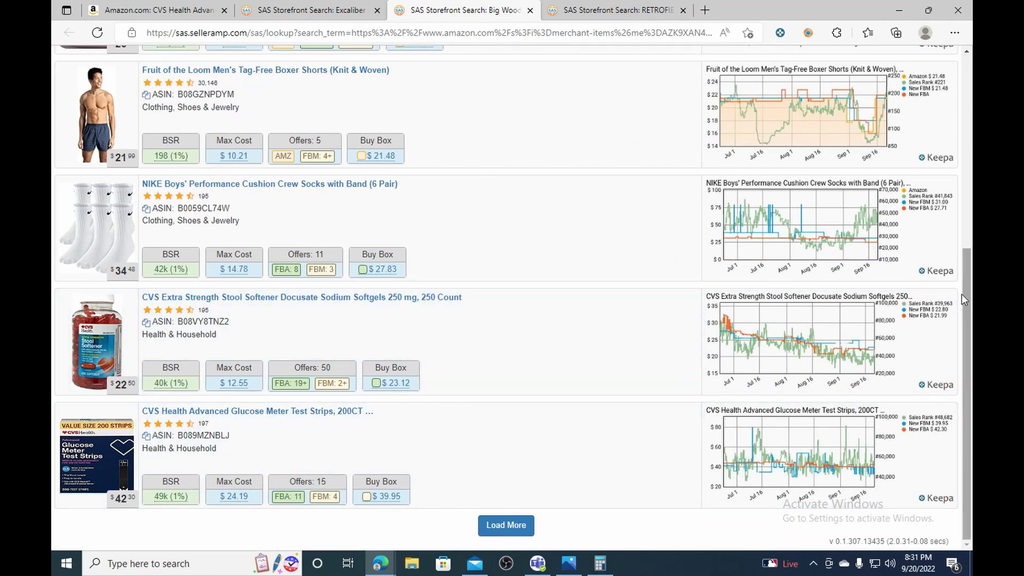
pyautogui.scroll(5, 587, 304)
pyautogui.scroll(-5, 548, 331)
pyautogui.scroll(3, 829, 274)
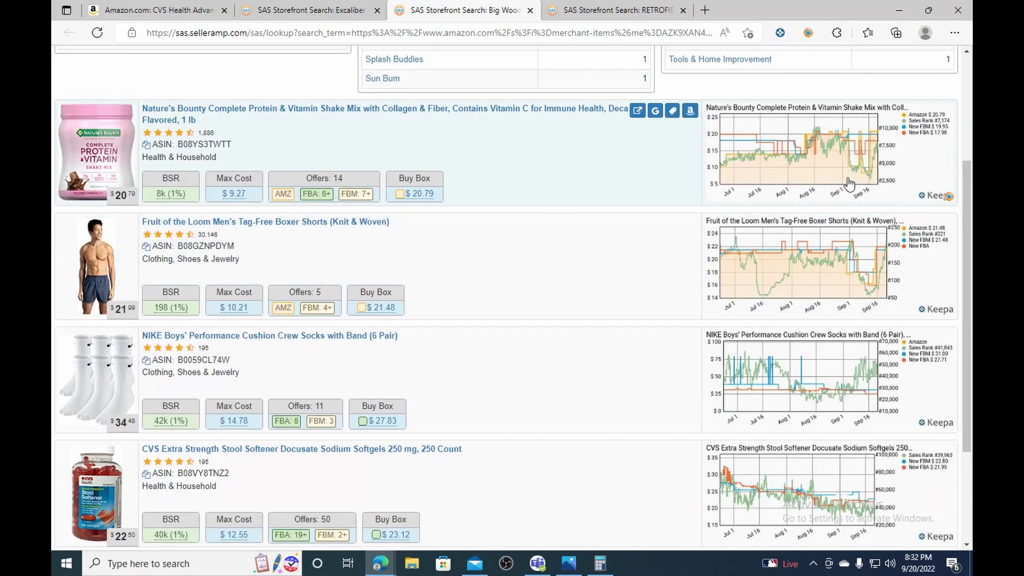
# Review the remaining Big Woods Trading Company products down to the CVS glucose meter test strips.
pyautogui.scroll(-2, 853, 171)
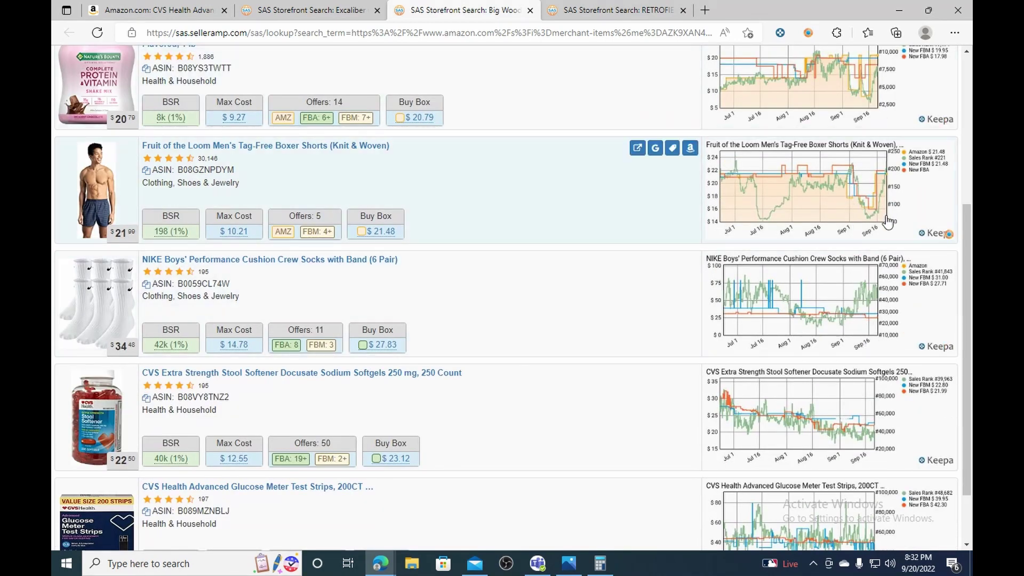
pyautogui.scroll(-2, 887, 331)
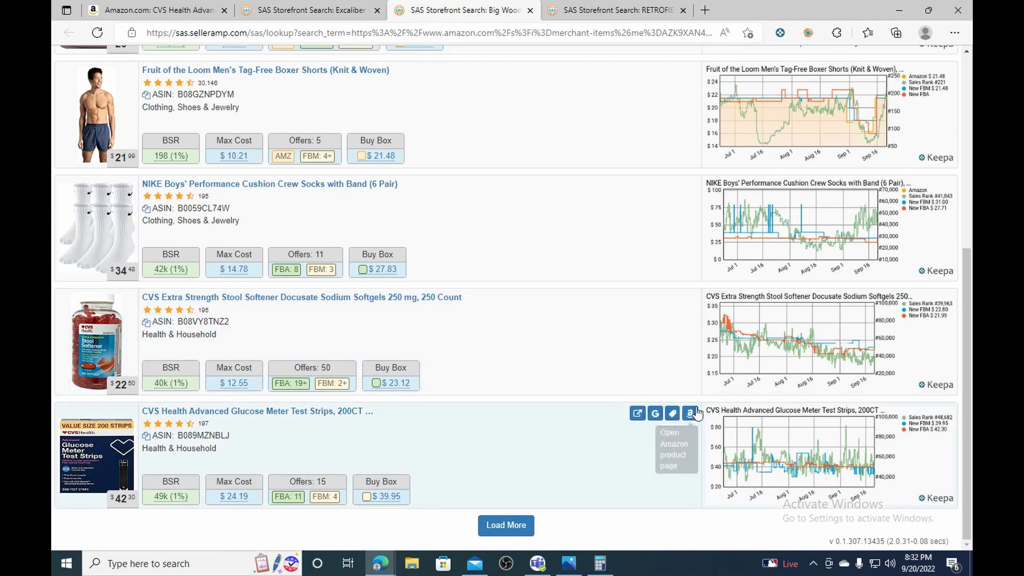
# Switch to the Excaliber Group storefront search and review its products' offers, maximum costs and Keepa charts alongside its top brands and categories.
pyautogui.click(315, 10)
pyautogui.scroll(-5, 311, 309)
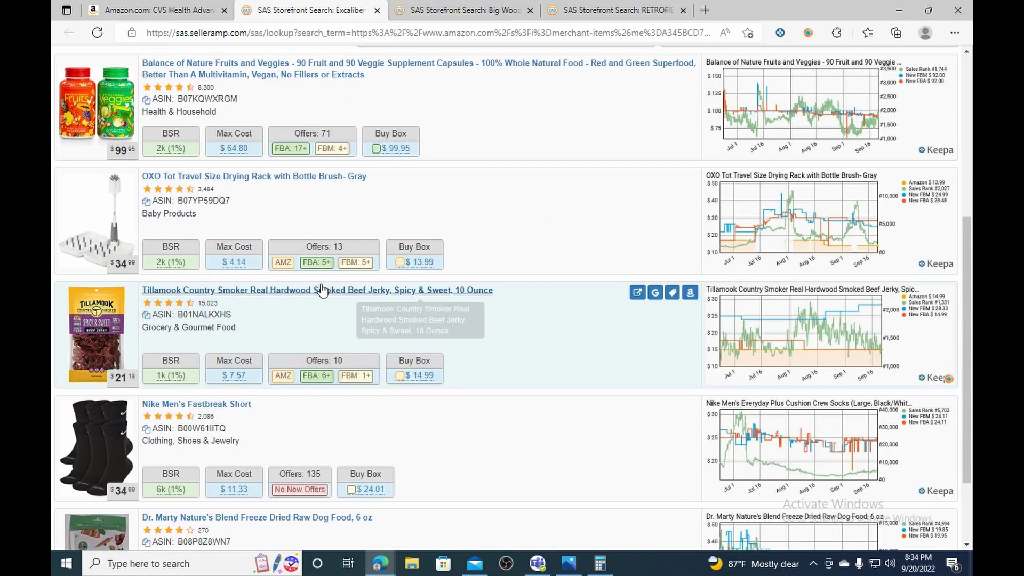
pyautogui.scroll(3, 322, 289)
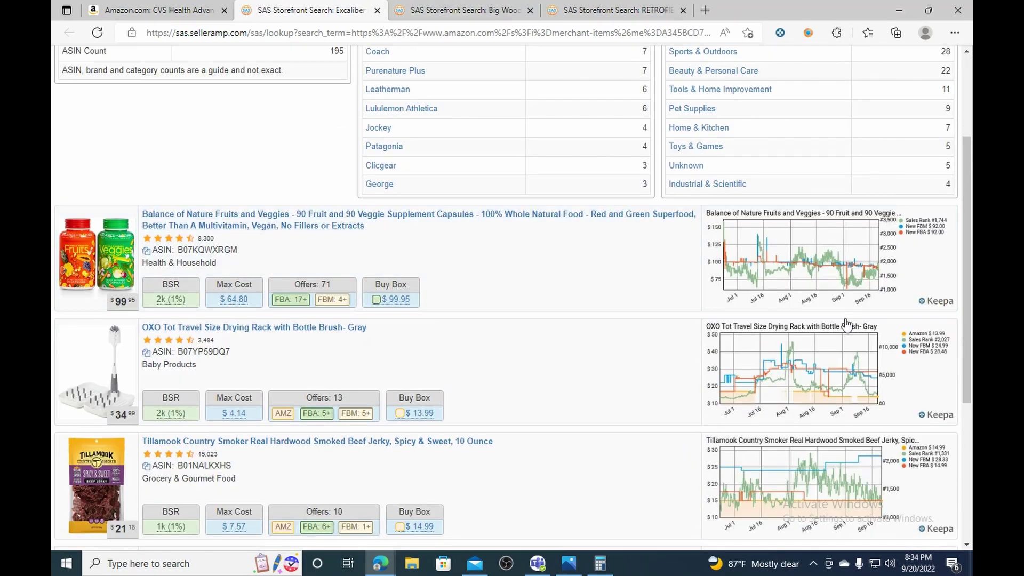
pyautogui.scroll(-2, 846, 319)
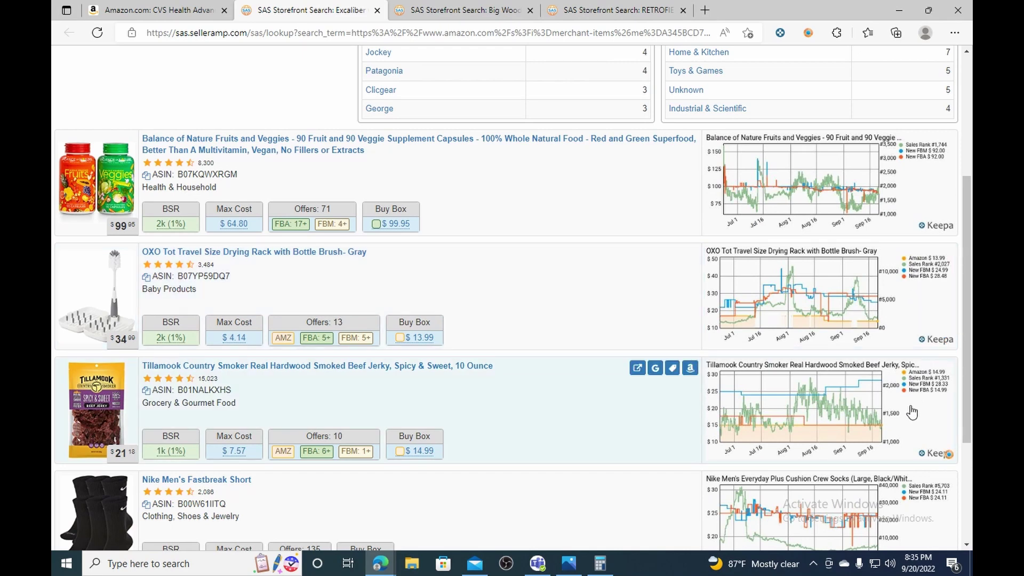
pyautogui.scroll(-1, 927, 468)
pyautogui.scroll(-1, 917, 449)
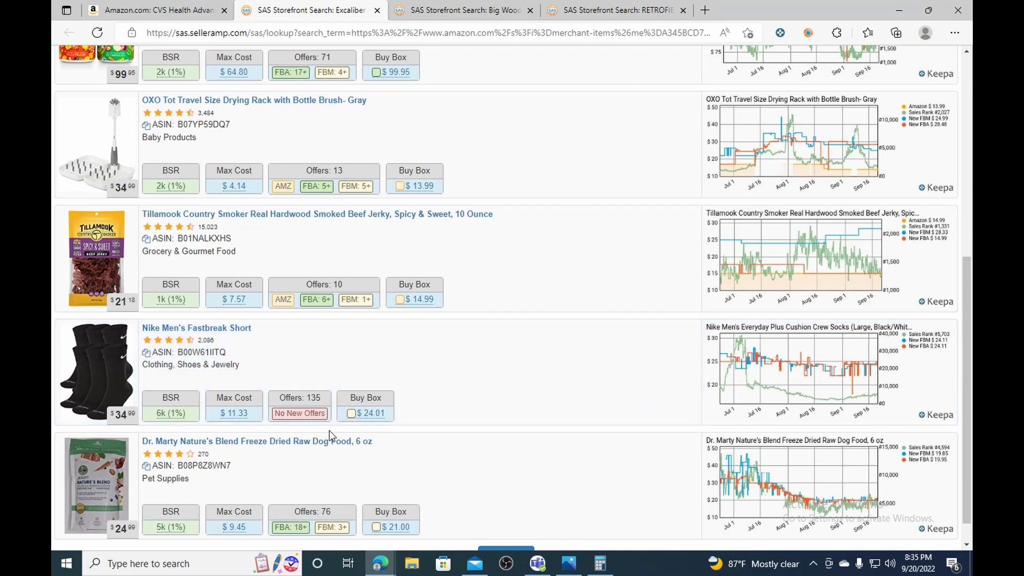
pyautogui.scroll(-1, 613, 450)
pyautogui.scroll(5, 843, 475)
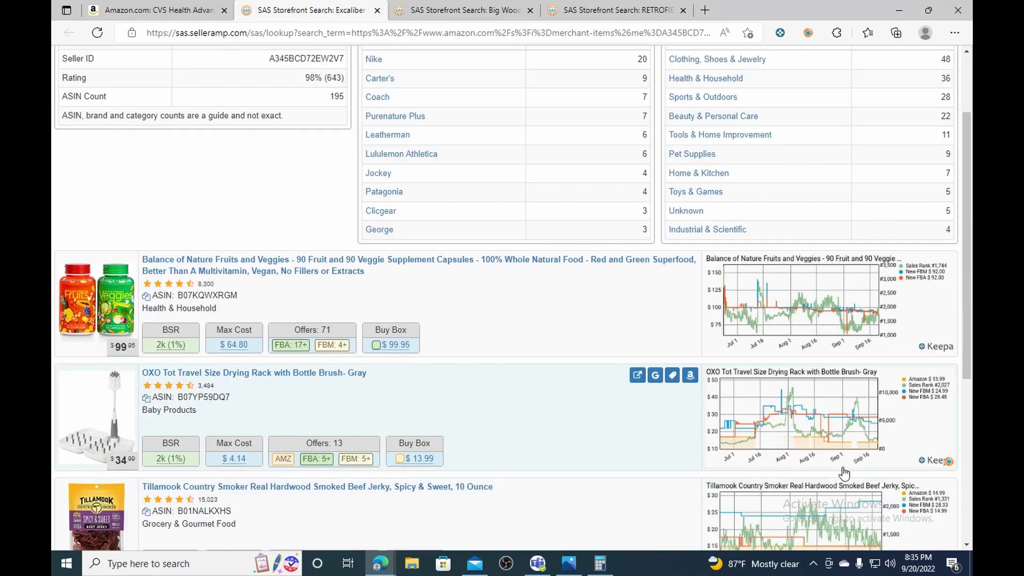
pyautogui.scroll(4, 853, 453)
pyautogui.scroll(-5, 871, 412)
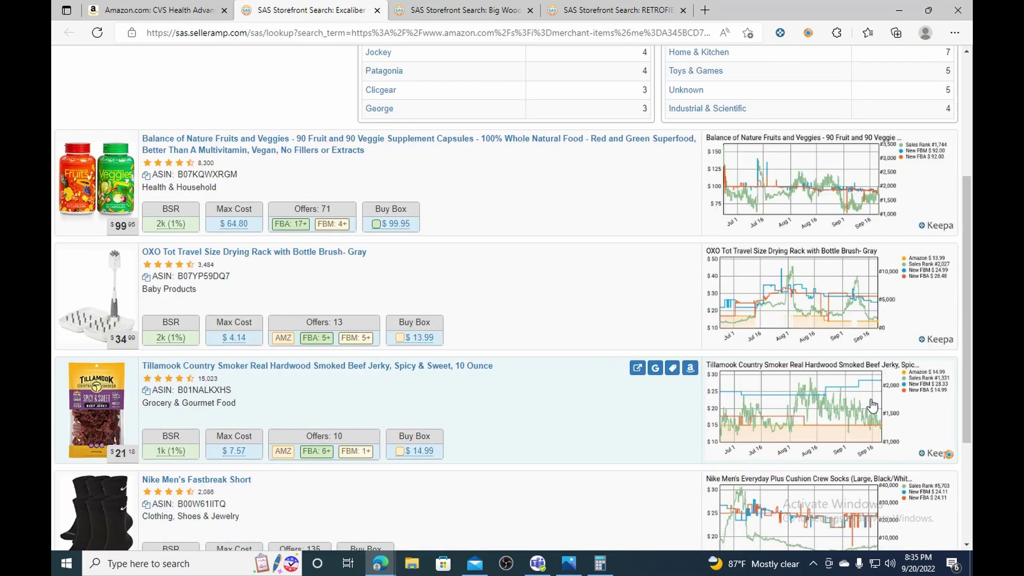
pyautogui.scroll(3, 874, 395)
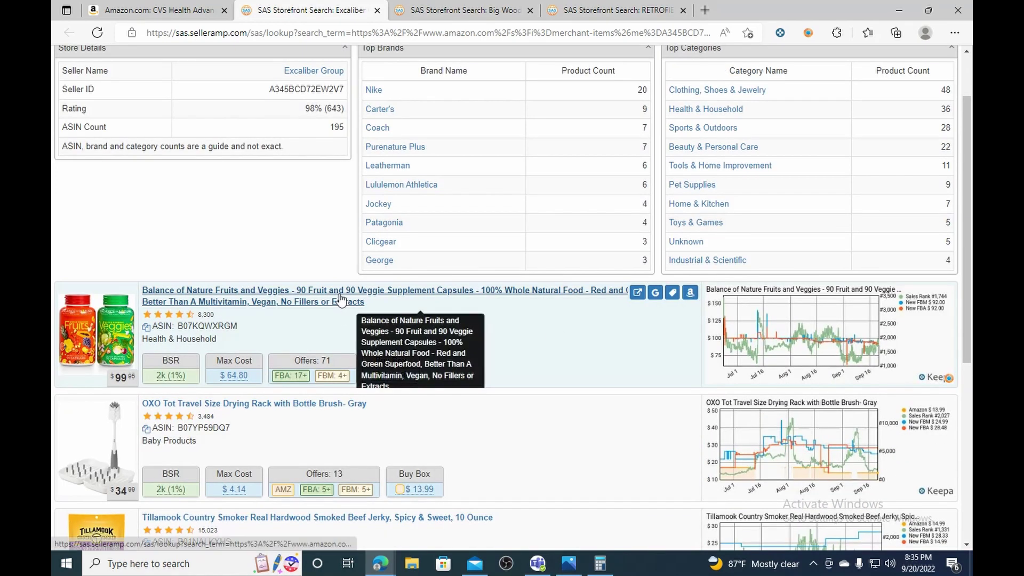
# Open the Balance of Nature Fruits and Veggies Amazon page, and find the brand's own store listing through SellerAmp's Google search.
pyautogui.click(690, 293)
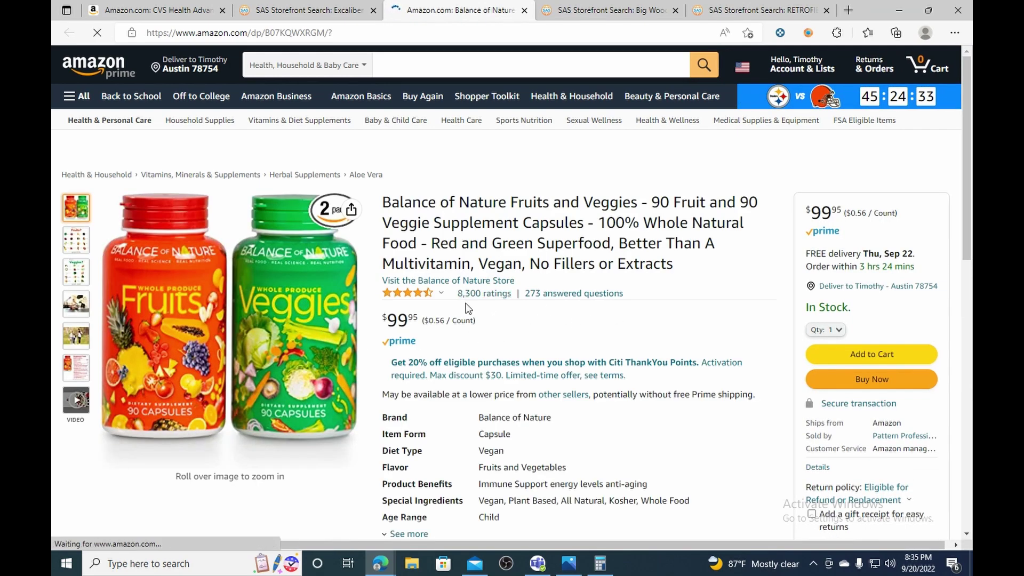
pyautogui.moveTo(250, 435)
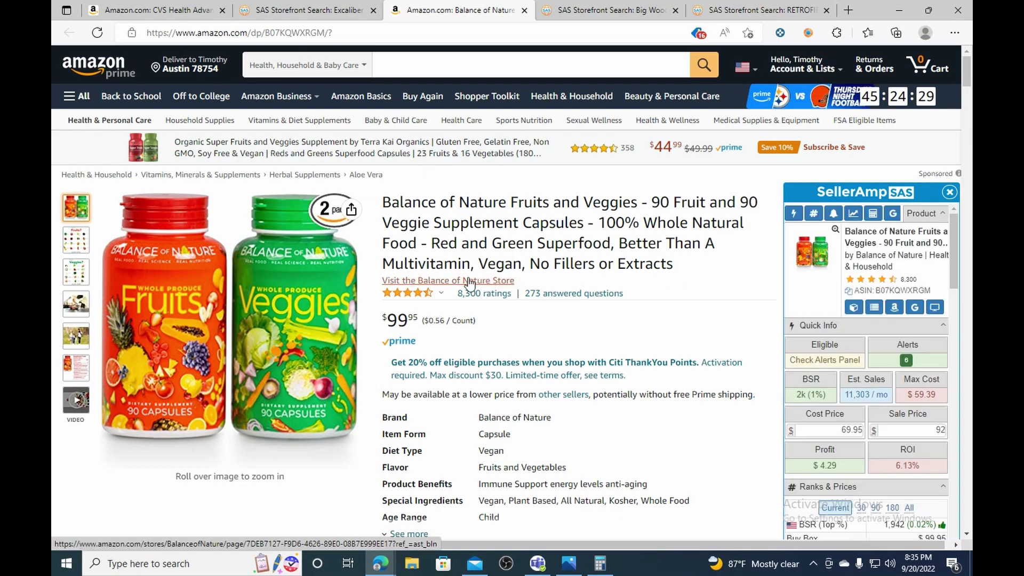
pyautogui.moveTo(847, 313)
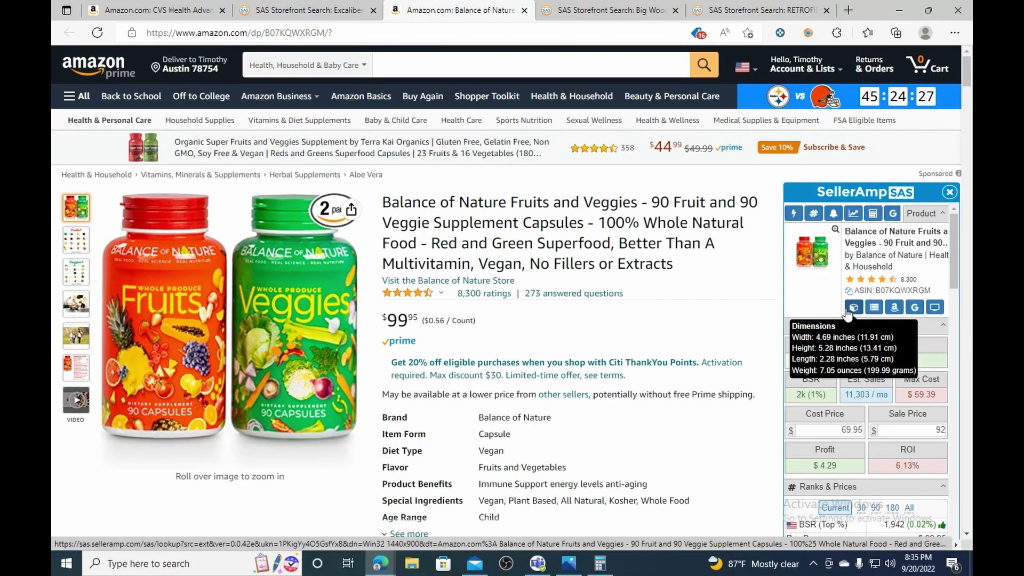
pyautogui.click(914, 308)
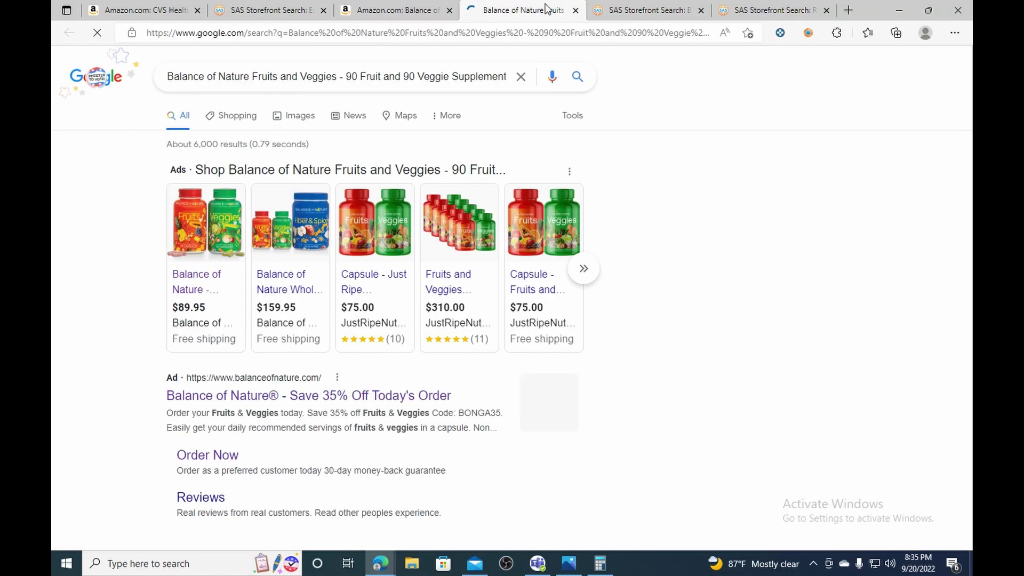
pyautogui.scroll(-1, 338, 297)
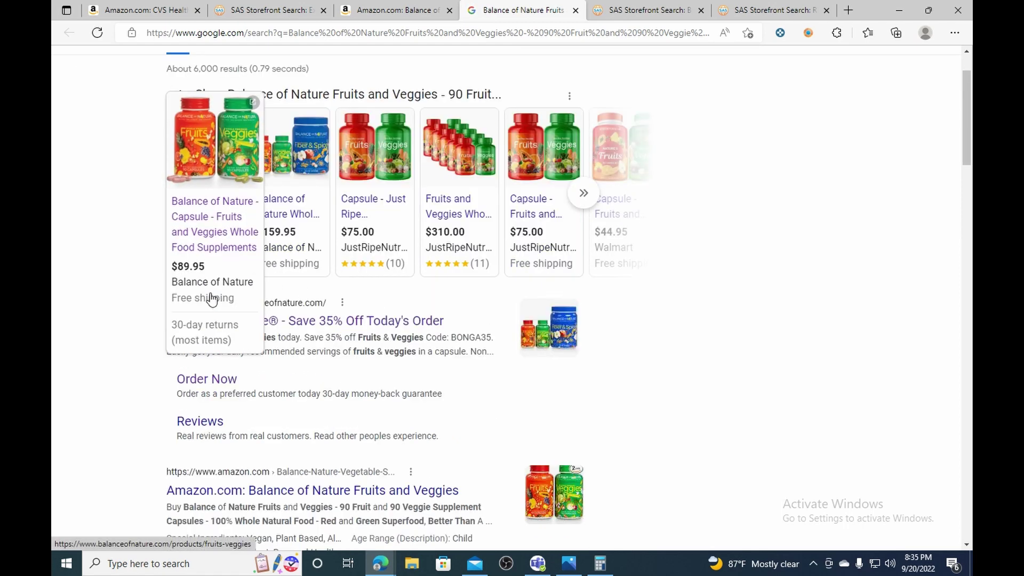
pyautogui.click(206, 223)
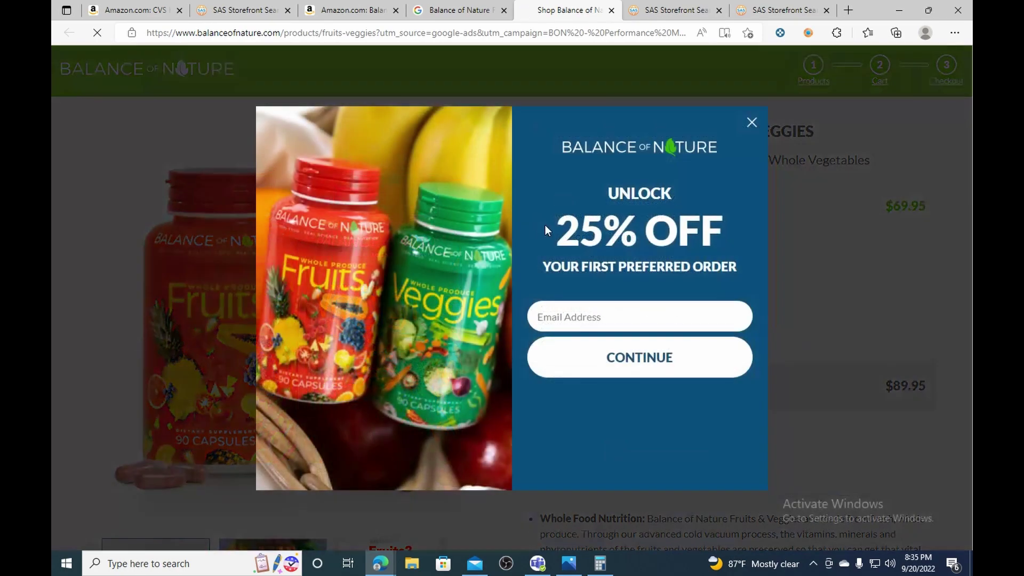
# Read and dismiss the first-order discount offer, and compare the subscription and one-time purchase prices on the Balance of Nature page.
pyautogui.moveTo(560, 230); pyautogui.dragTo(737, 235)
pyautogui.moveTo(593, 266); pyautogui.dragTo(629, 268)
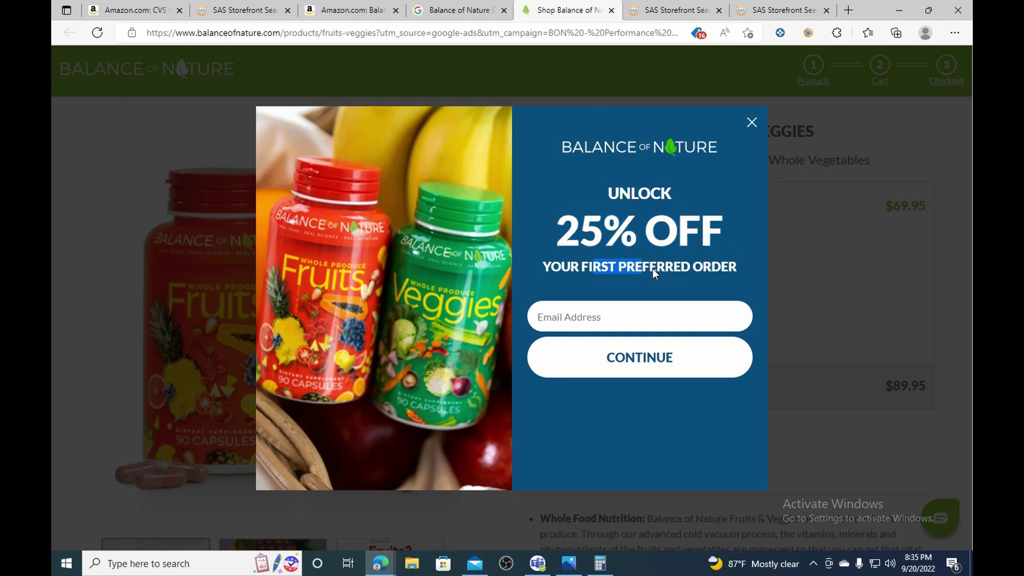
pyautogui.click(752, 124)
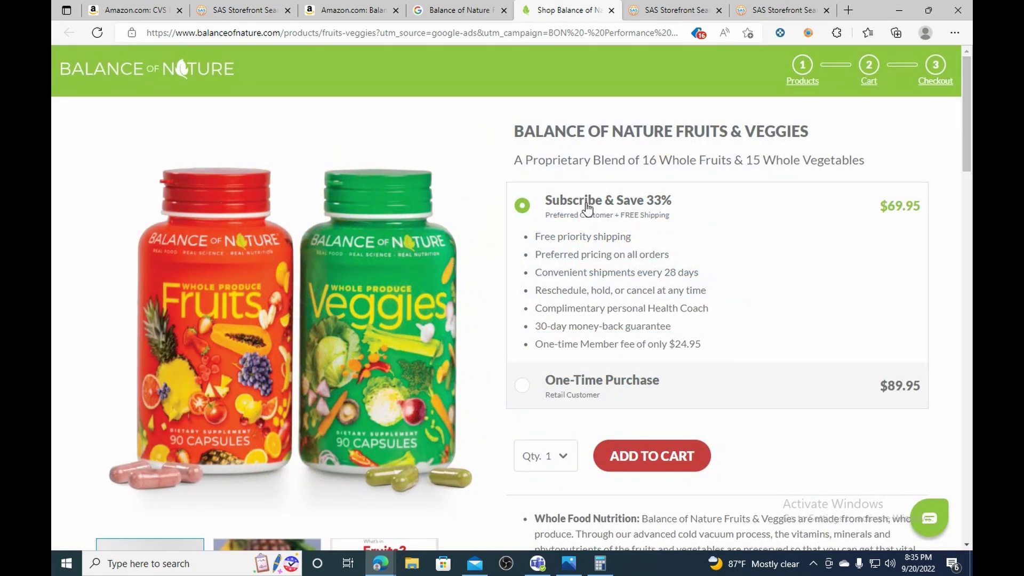
pyautogui.moveTo(648, 206); pyautogui.dragTo(708, 206)
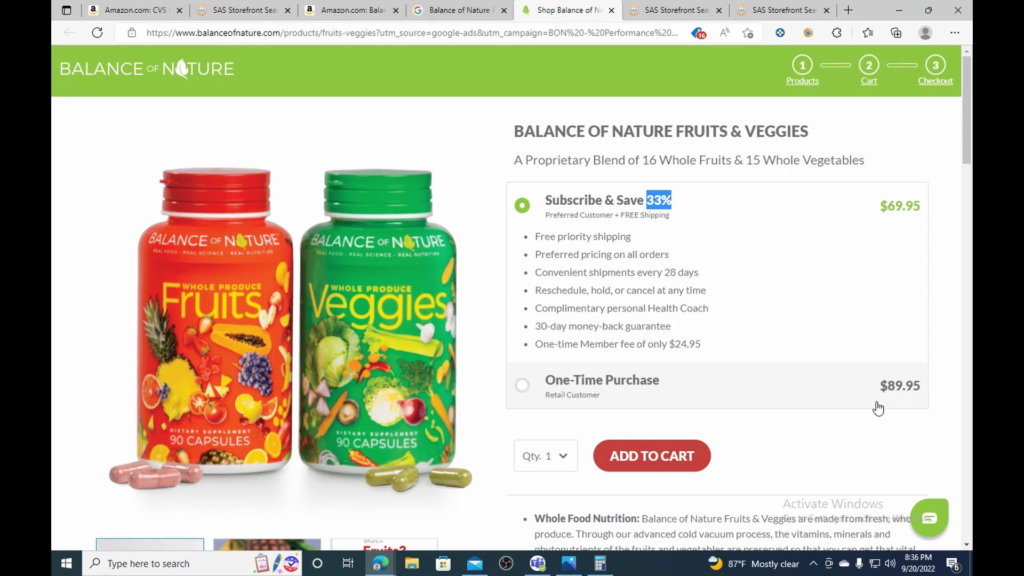
pyautogui.moveTo(882, 391); pyautogui.dragTo(942, 393)
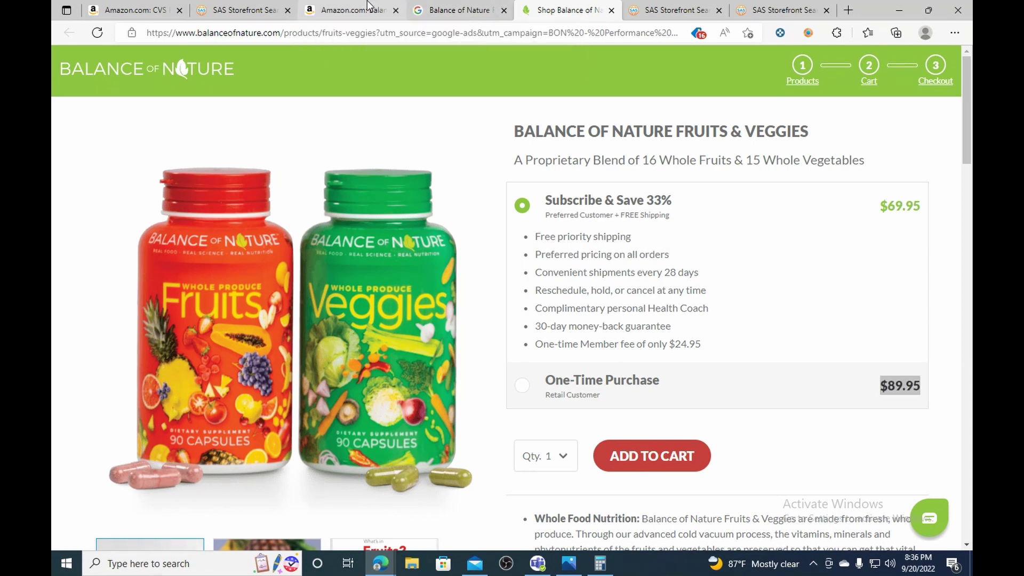
# Compare SellerAmp's maximum cost for the supplement with the subscription price on the brand's site.
pyautogui.click(352, 10)
pyautogui.moveTo(918, 401); pyautogui.dragTo(943, 399)
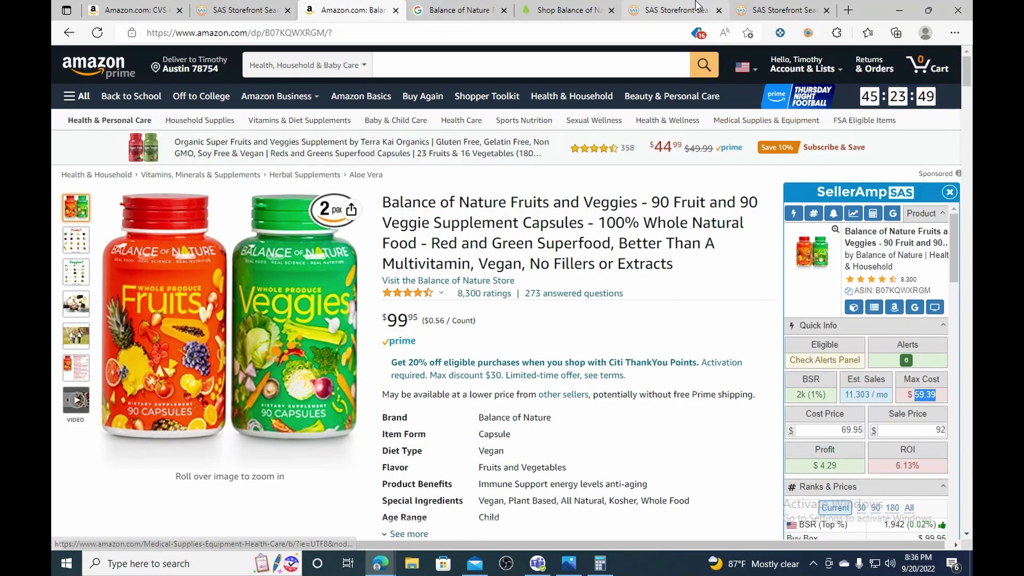
pyautogui.click(557, 9)
pyautogui.moveTo(888, 207); pyautogui.dragTo(925, 208)
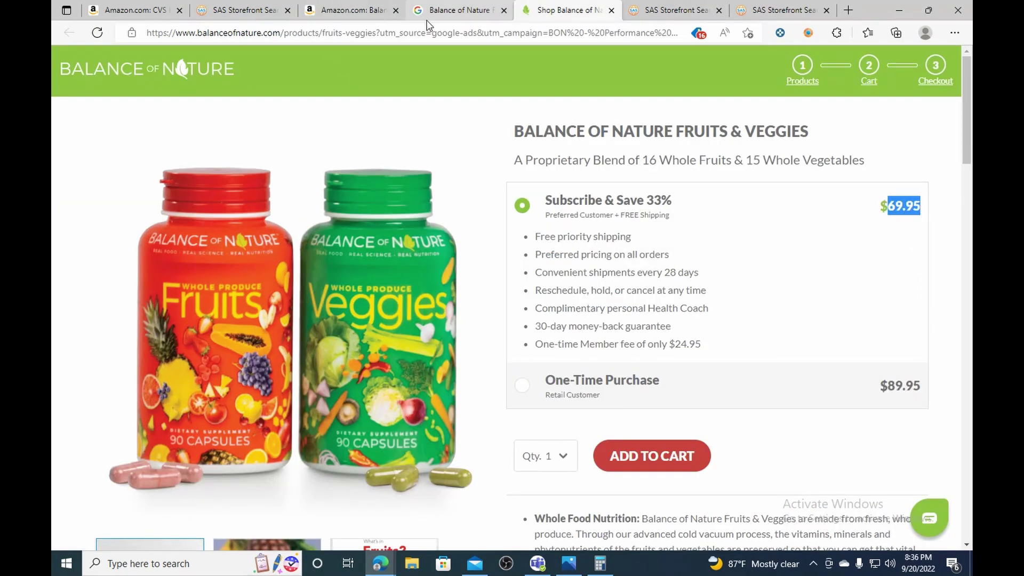
# Enter 69.95 as the supplement's cost price in SellerAmp on its Amazon page, and check the profit and ROI.
pyautogui.click(349, 10)
pyautogui.doubleClick(855, 427)
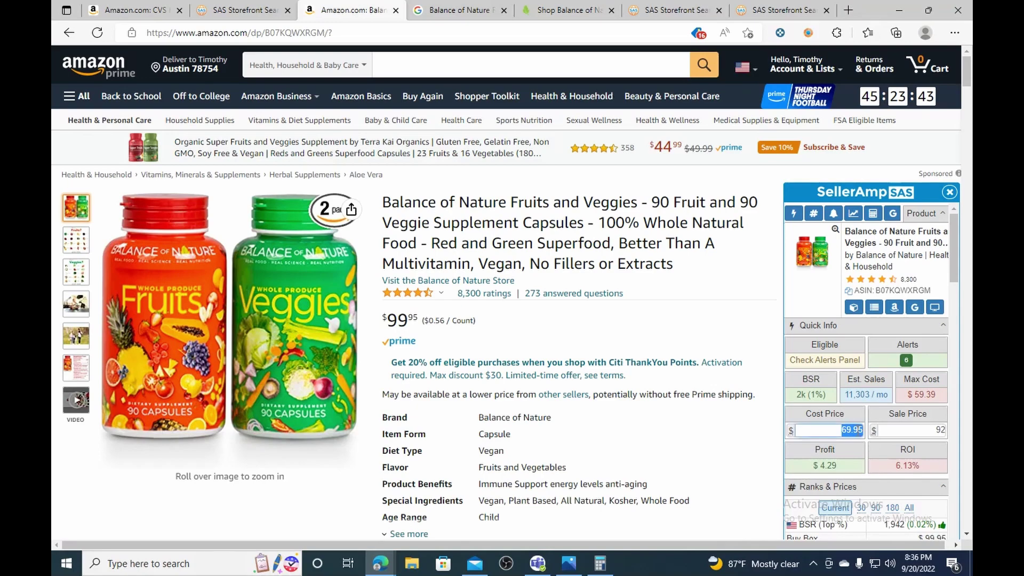
pyautogui.press('BackSpace')
pyautogui.write('69')
pyautogui.click(849, 466)
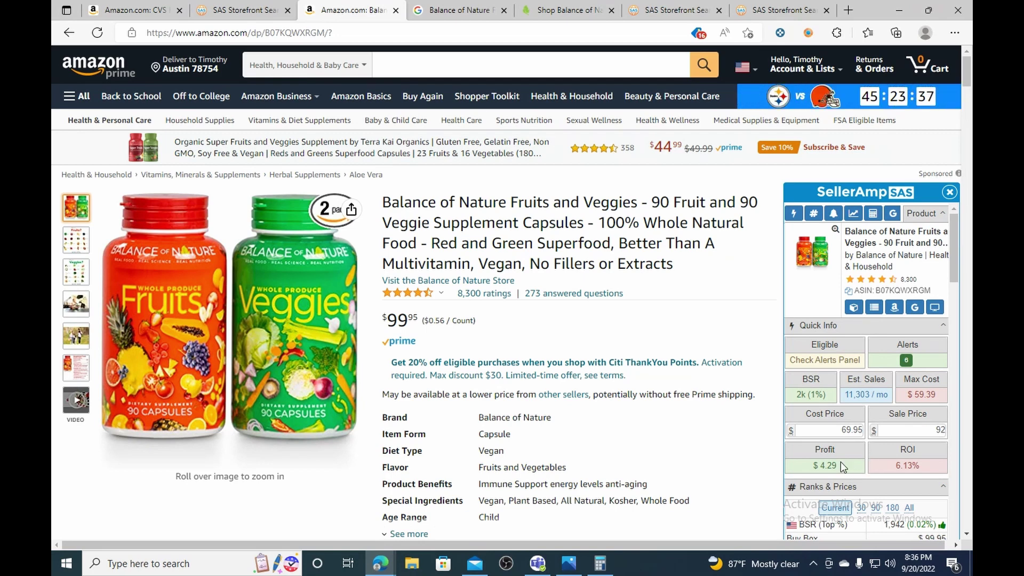
pyautogui.moveTo(834, 465); pyautogui.dragTo(816, 465)
pyautogui.click(891, 464)
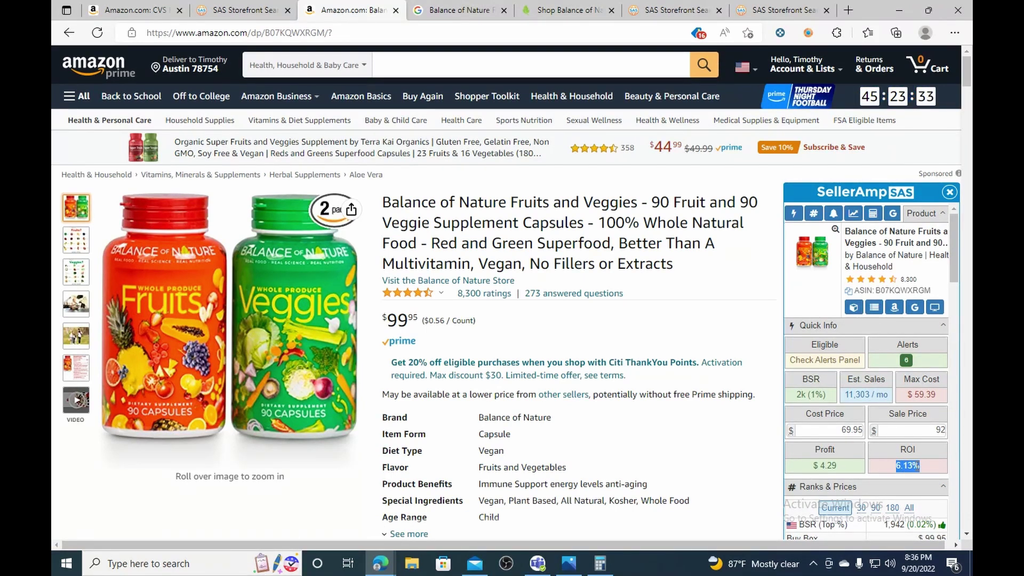
# Set the supplement's sale price to 94 in SellerAmp, and review the profit and the lowest FBA offer.
pyautogui.moveTo(864, 430); pyautogui.dragTo(838, 430)
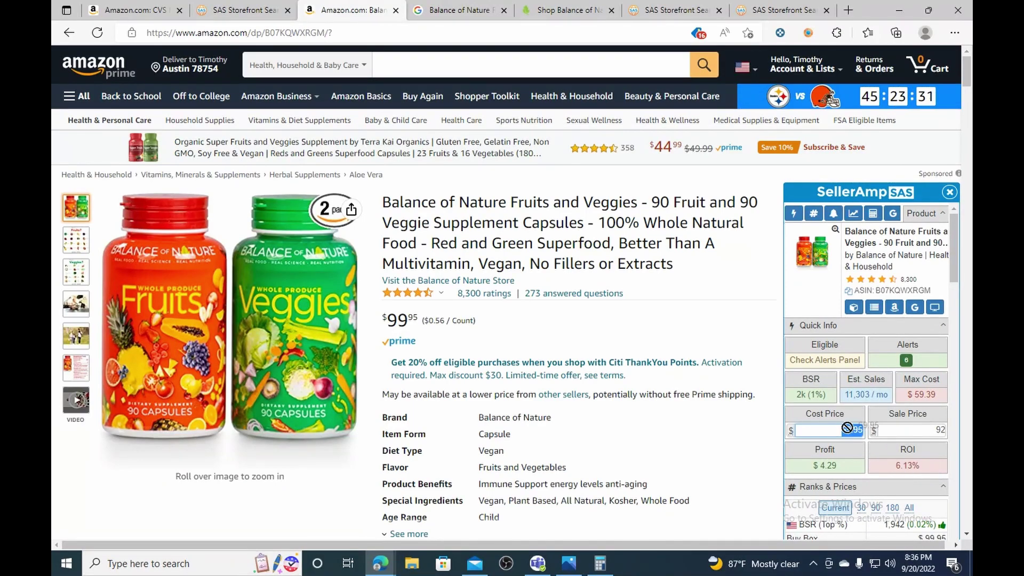
pyautogui.press('Tab')
pyautogui.write('94')
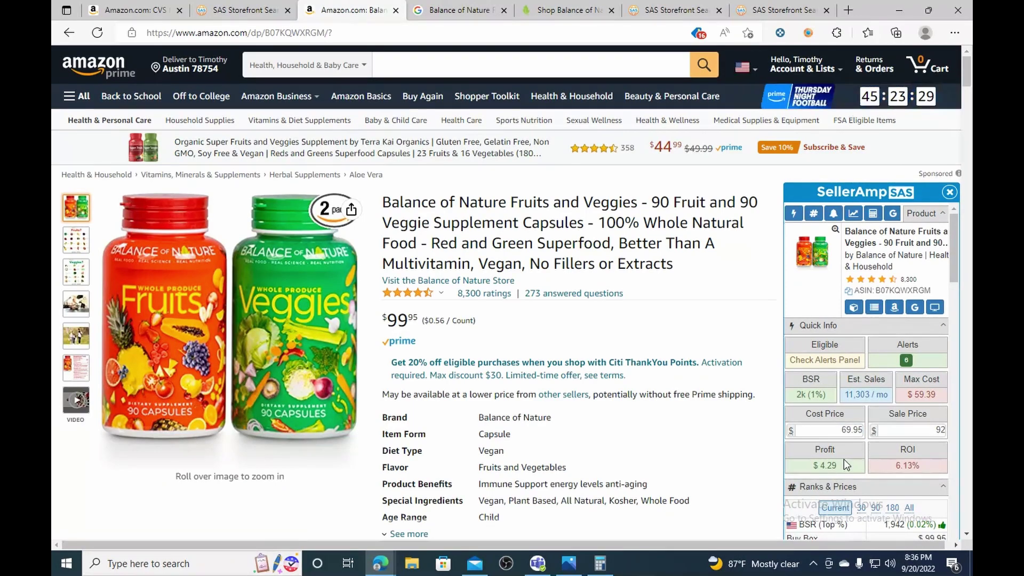
pyautogui.scroll(-3, 843, 459)
pyautogui.doubleClick(837, 300)
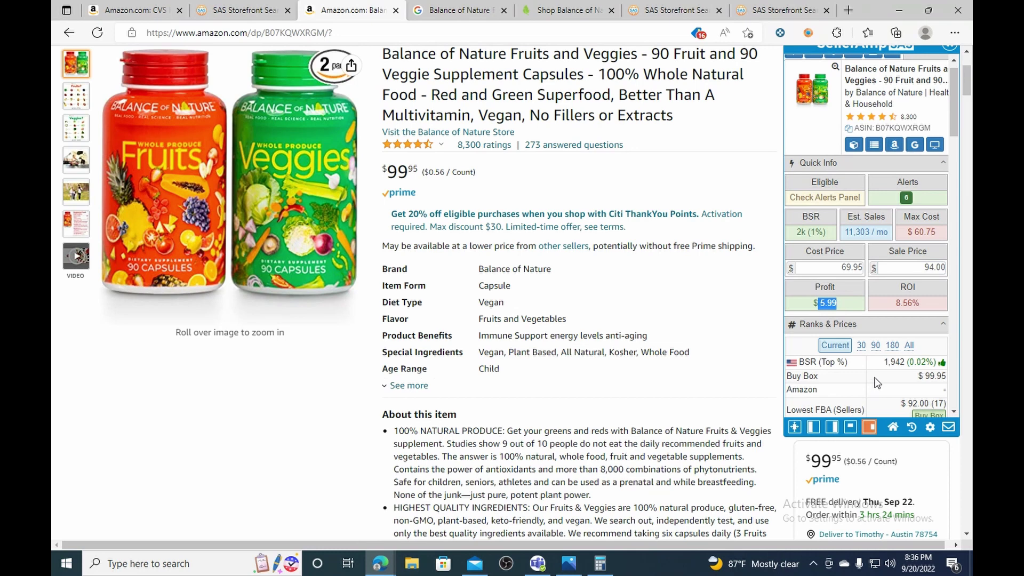
pyautogui.click(831, 407)
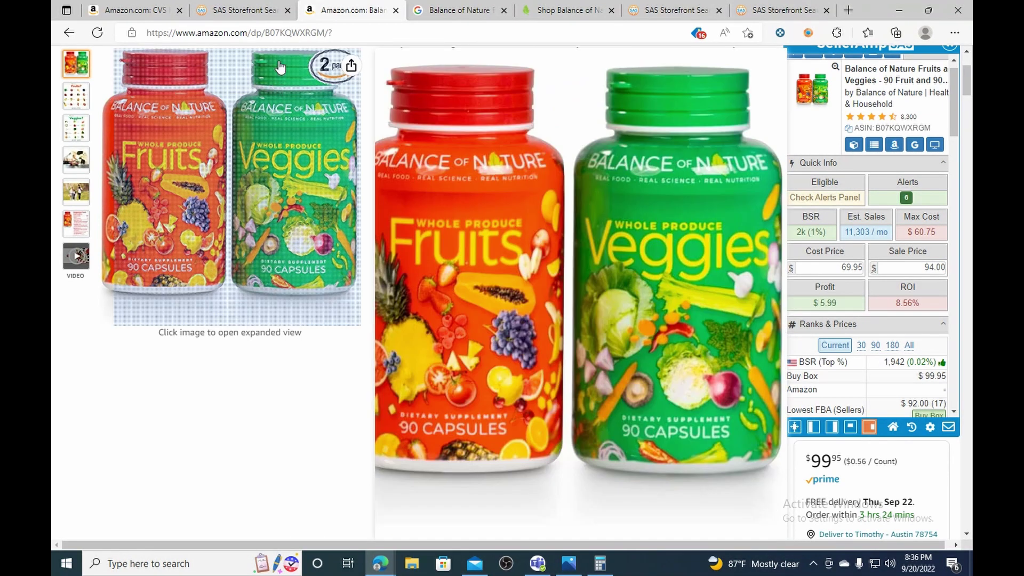
# Close the supplement's Amazon page and load more products in the Excaliber Group storefront search.
pyautogui.click(395, 12)
pyautogui.click(255, 11)
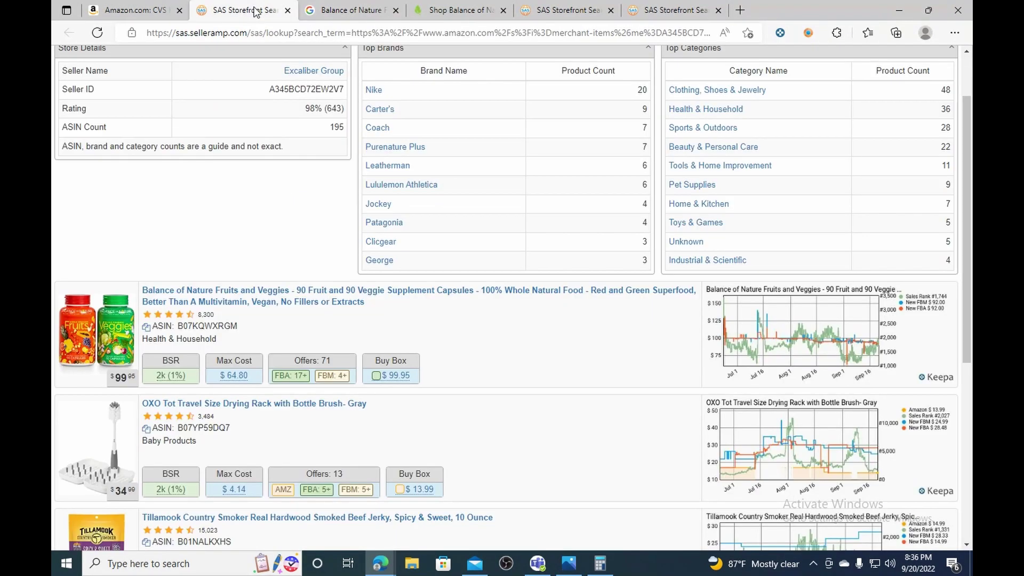
pyautogui.scroll(-6, 240, 359)
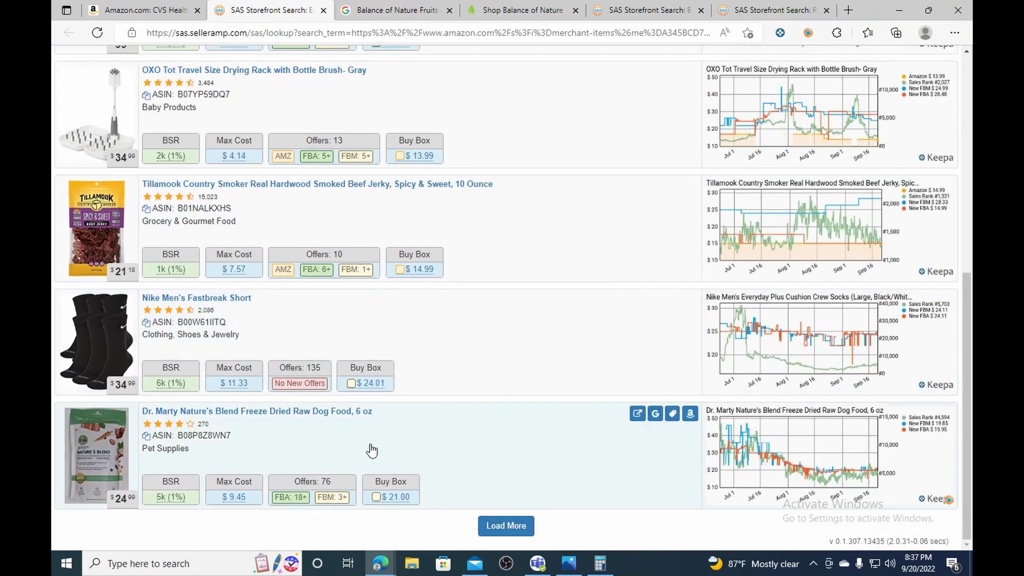
pyautogui.click(505, 525)
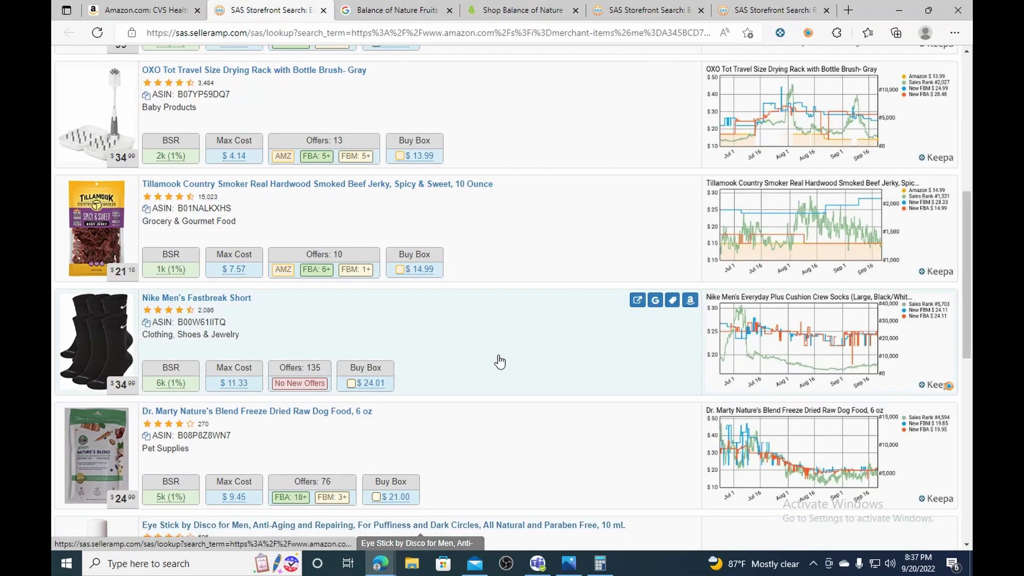
pyautogui.scroll(-5, 495, 359)
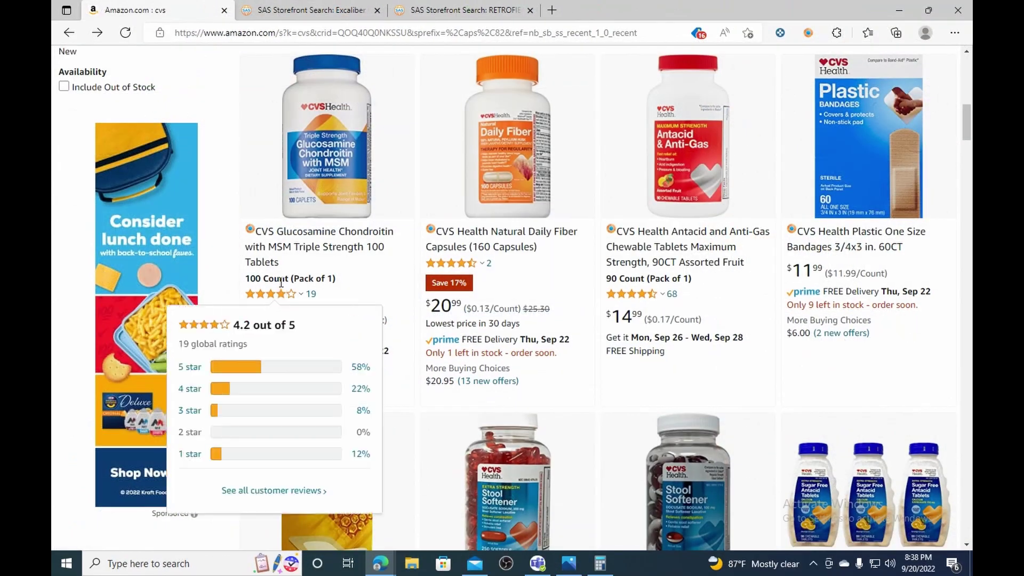
# Browse Amazon's search results for "cvs" and open the CVS Health Antacid and Anti-Gas Chewable Tablets, 90CT Assorted Fruit.
pyautogui.scroll(15, 469, 372)
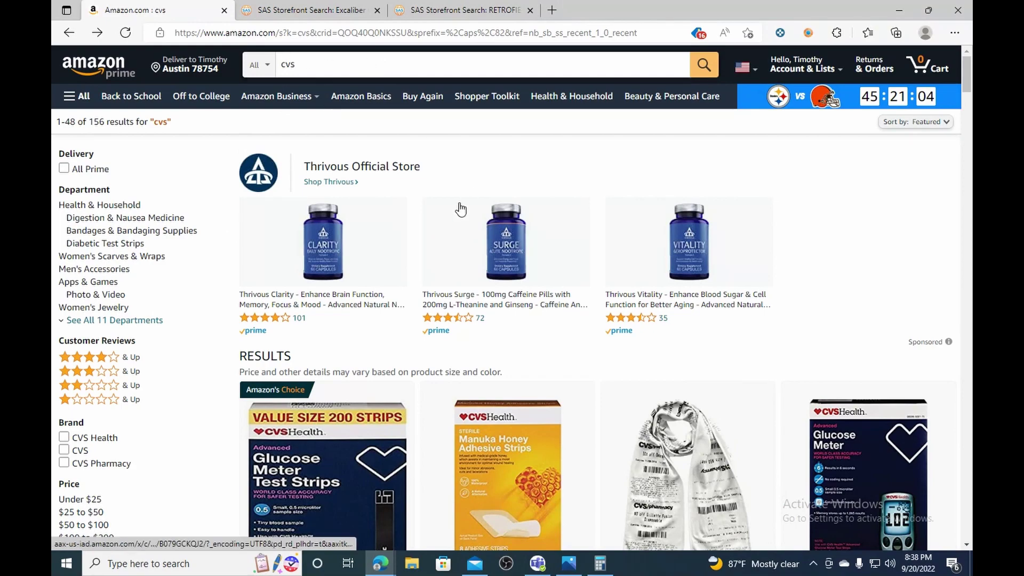
pyautogui.scroll(-12, 500, 219)
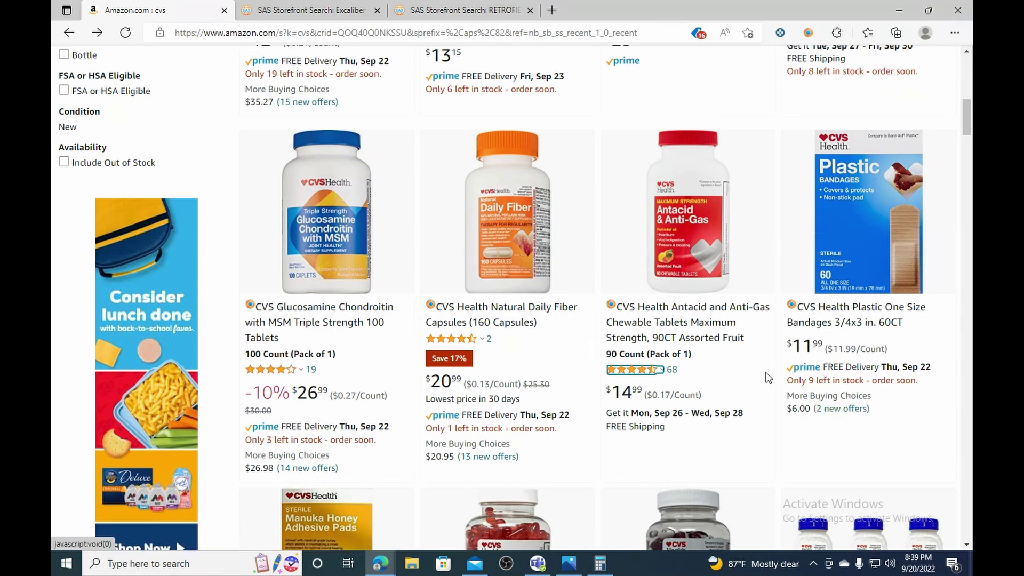
pyautogui.click(649, 326)
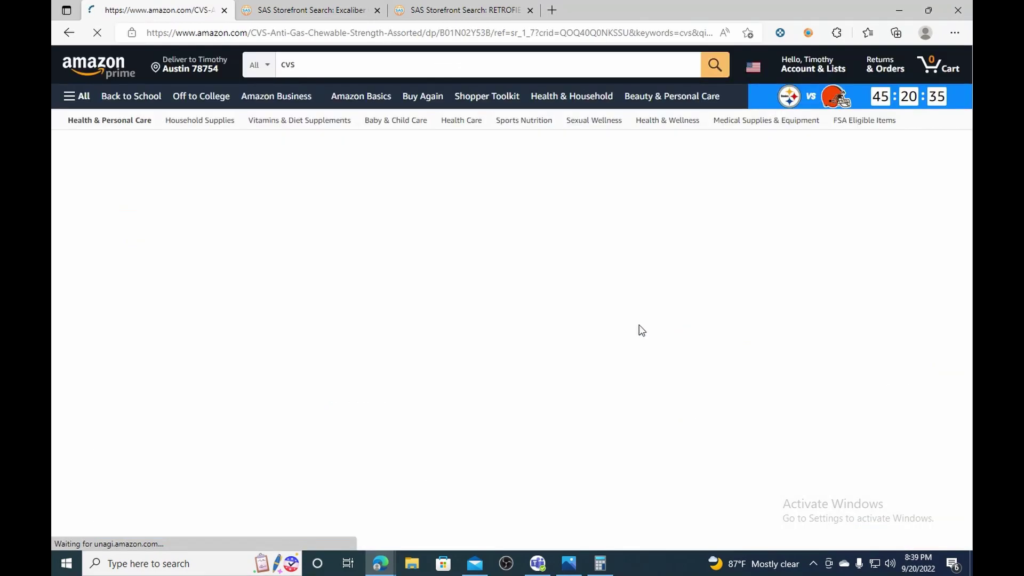
# Return to the cvs results, open CVS Health Stool Softener 100mg Softgels, 30CT (2 Pack), and review its SellerAmp data and price chart.
pyautogui.scroll(-4, 524, 344)
pyautogui.hotkey('alt', 'Left')
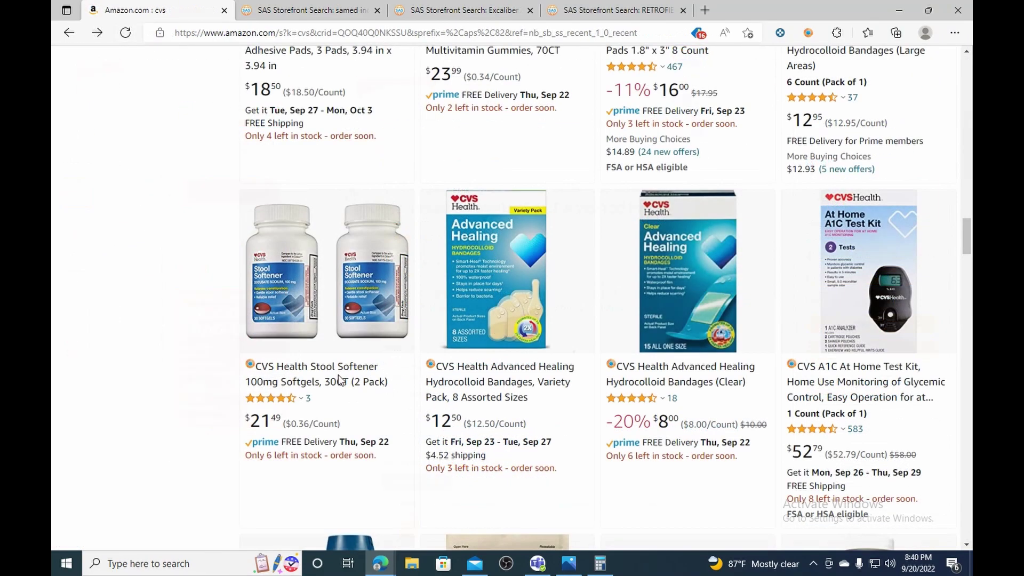
pyautogui.click(337, 370)
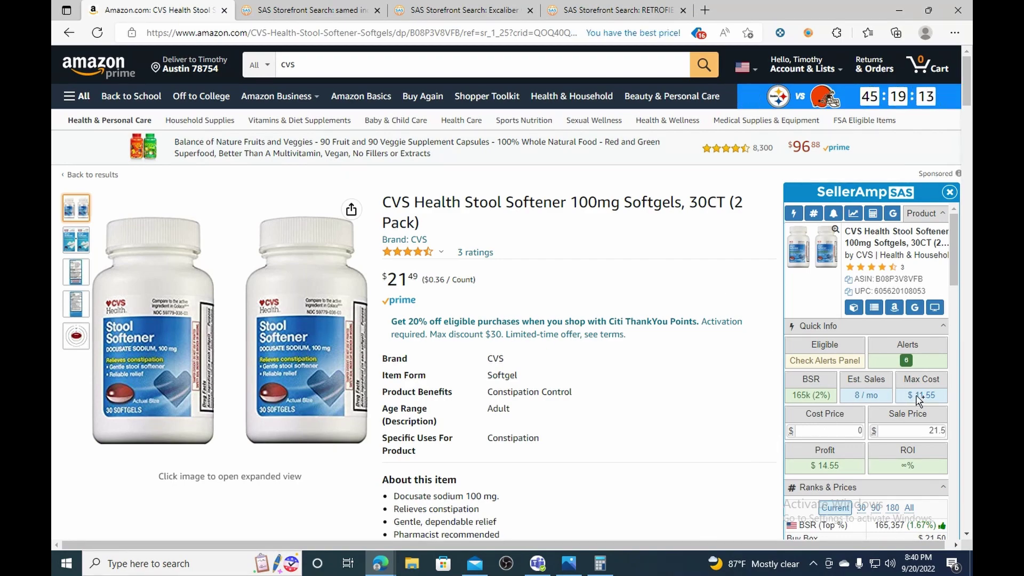
pyautogui.scroll(-10, 874, 395)
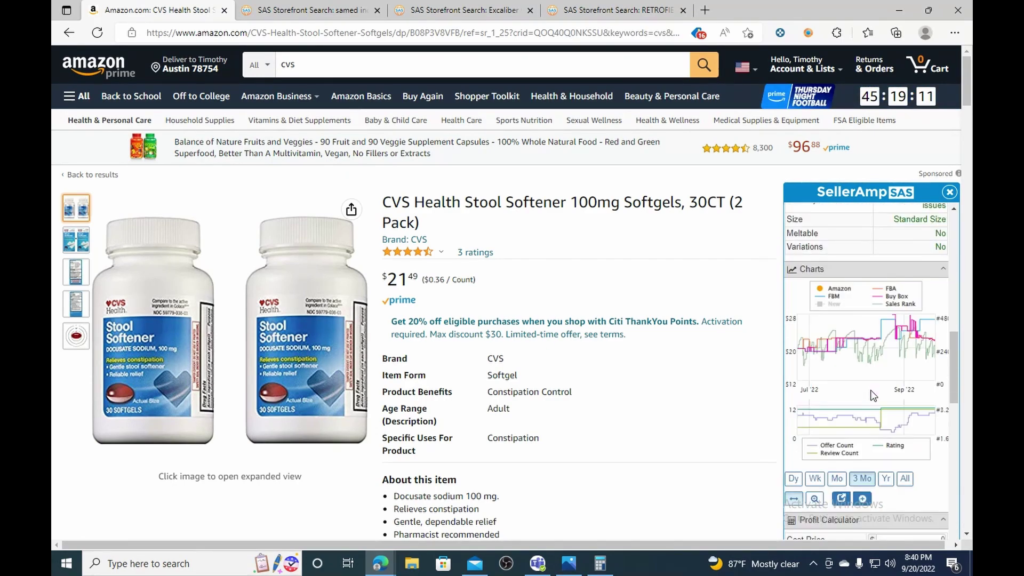
pyautogui.scroll(10, 873, 395)
# Search Google for the stool softener's title from SellerAmp, open its CVS store page, and check the price and size options.
pyautogui.click(880, 320)
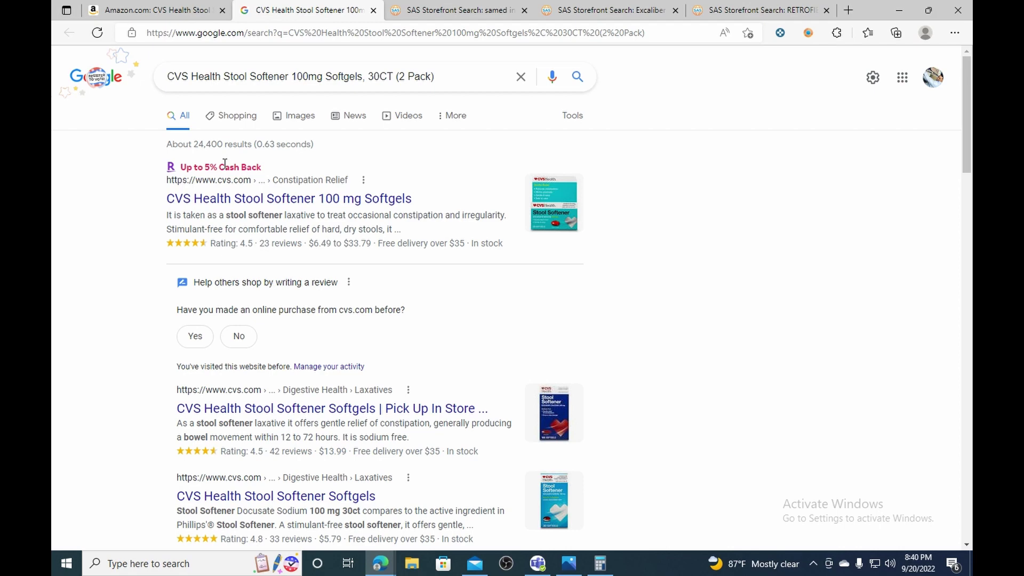
pyautogui.click(229, 203)
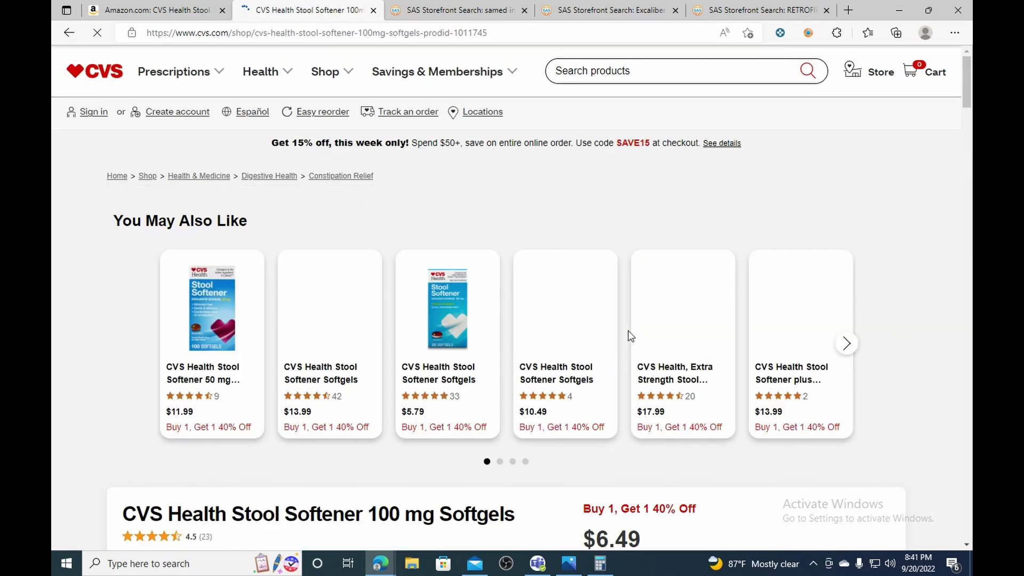
pyautogui.scroll(-5, 630, 335)
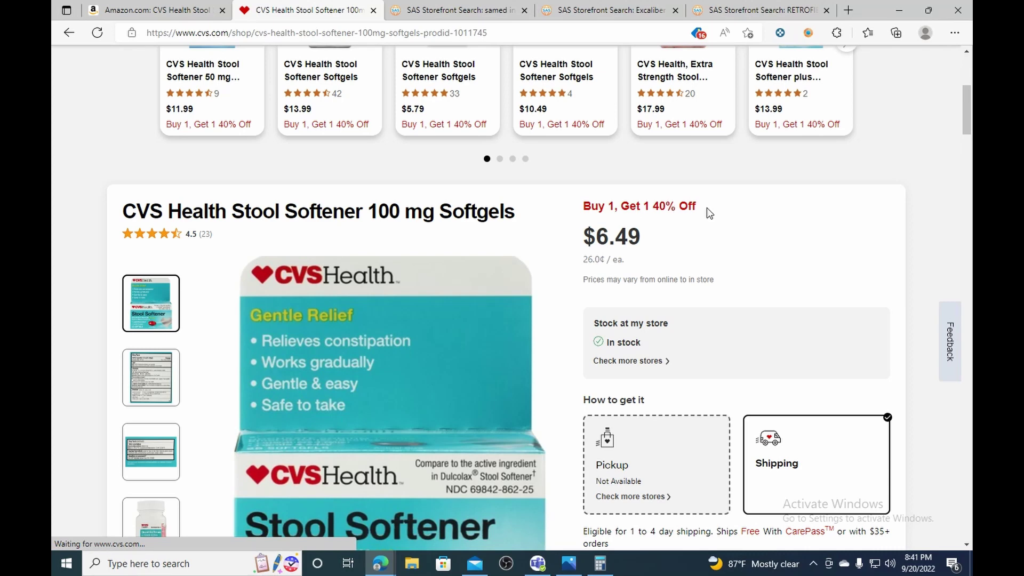
pyautogui.scroll(-3, 678, 436)
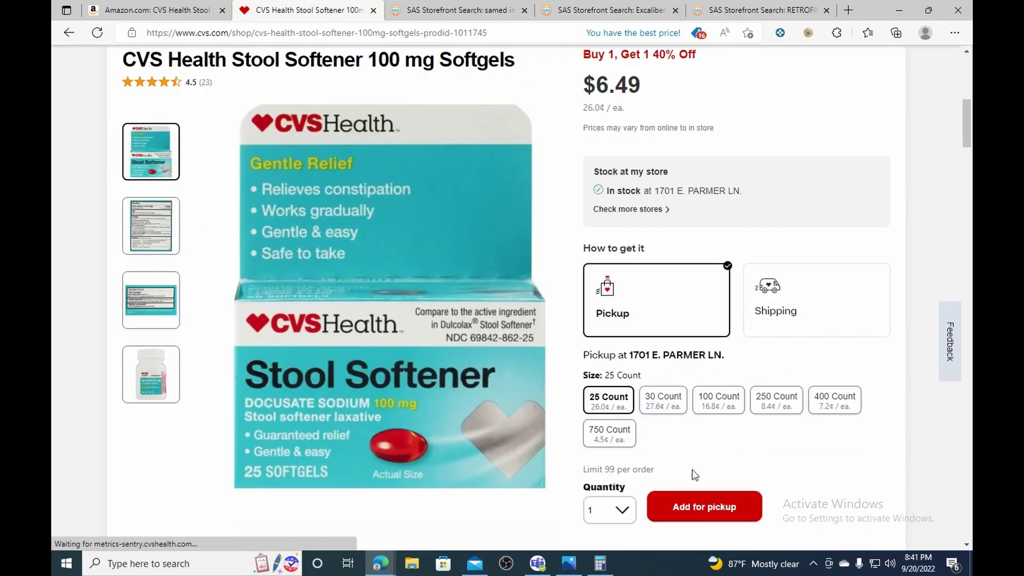
# Compare the pack size with the Amazon listing, select the 30 Count size on the CVS page, and check its price and promotion.
pyautogui.click(156, 11)
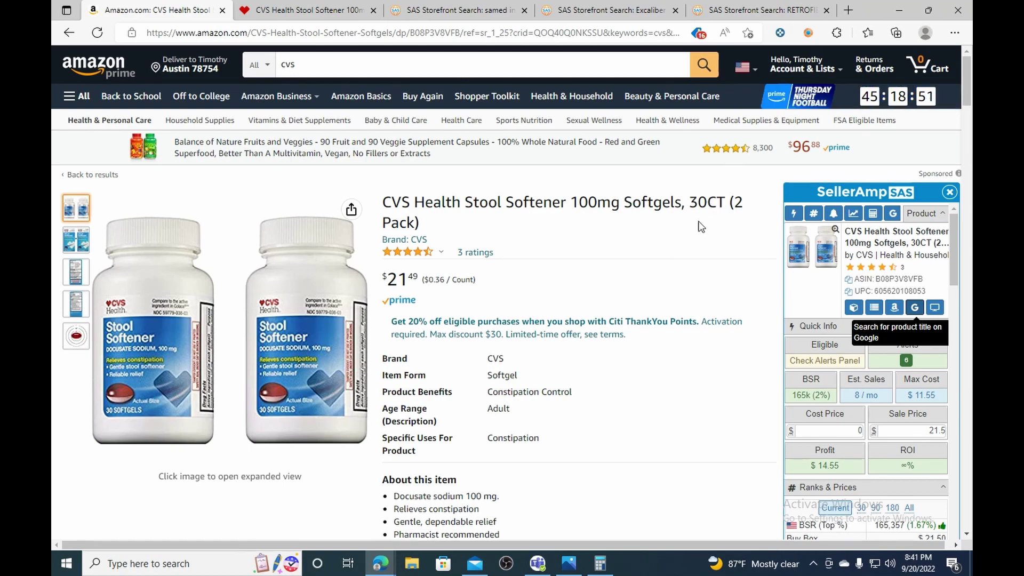
pyautogui.click(307, 5)
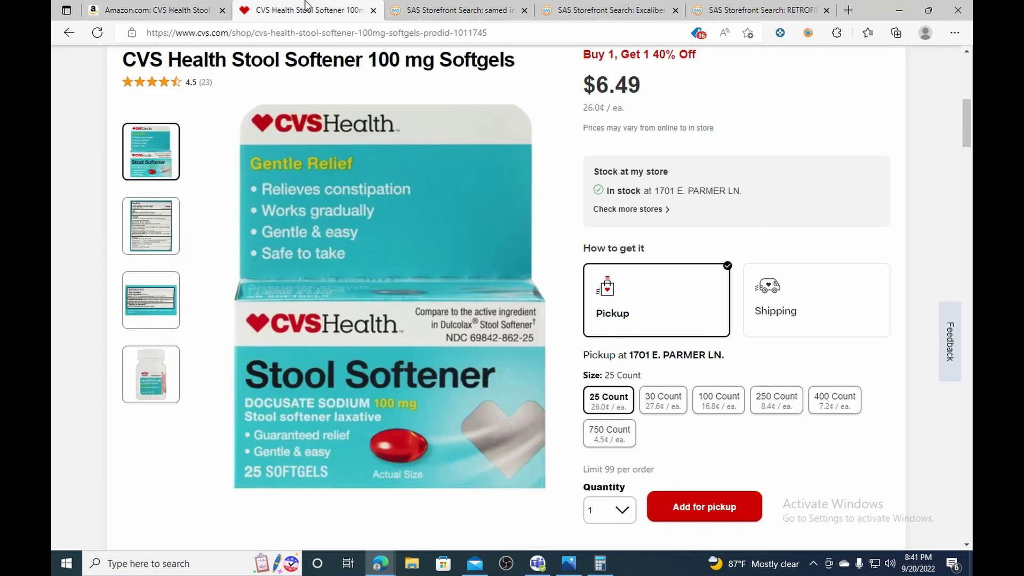
pyautogui.click(670, 404)
pyautogui.scroll(3, 649, 118)
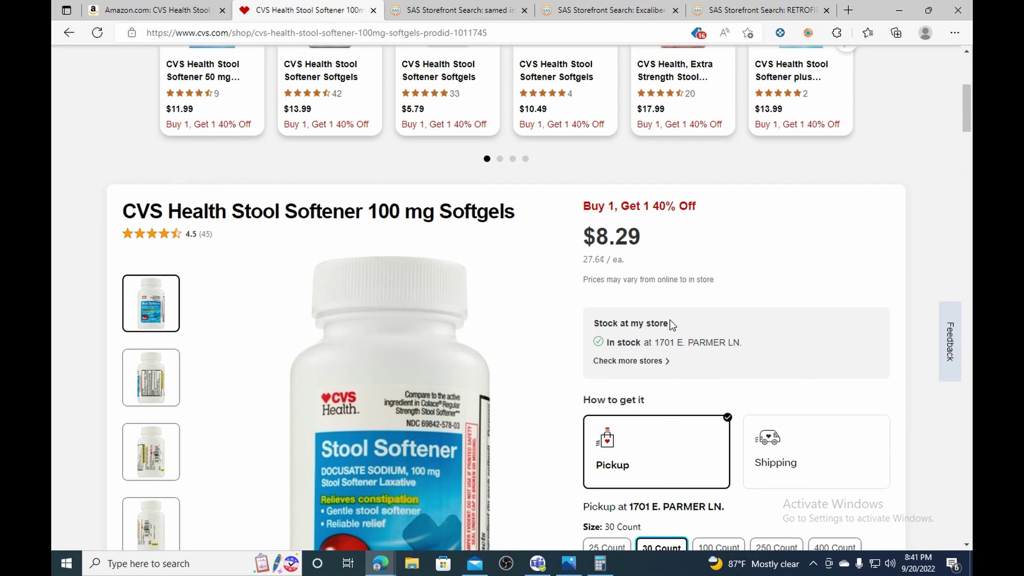
pyautogui.scroll(-1, 693, 363)
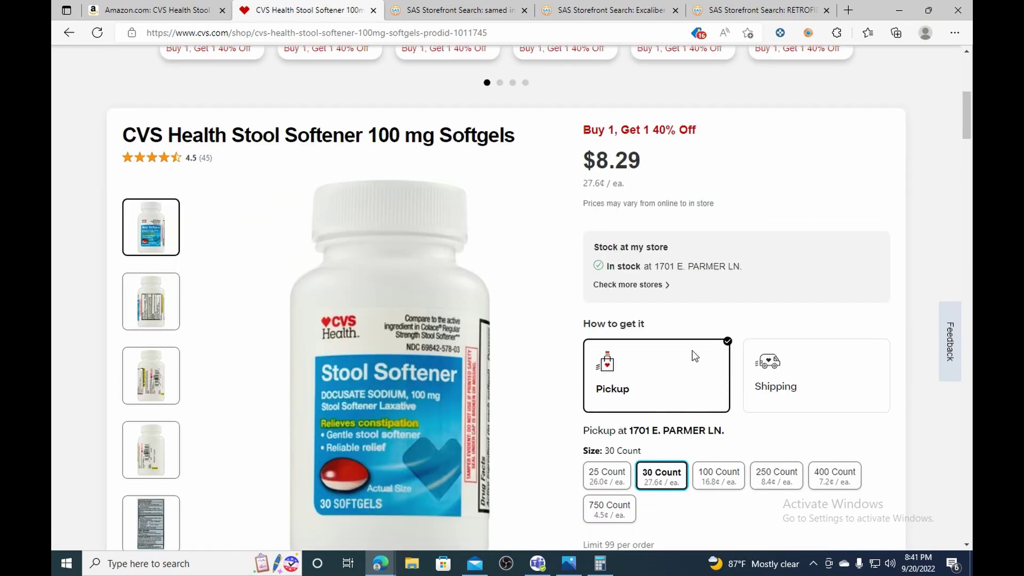
pyautogui.moveTo(583, 128); pyautogui.dragTo(648, 167)
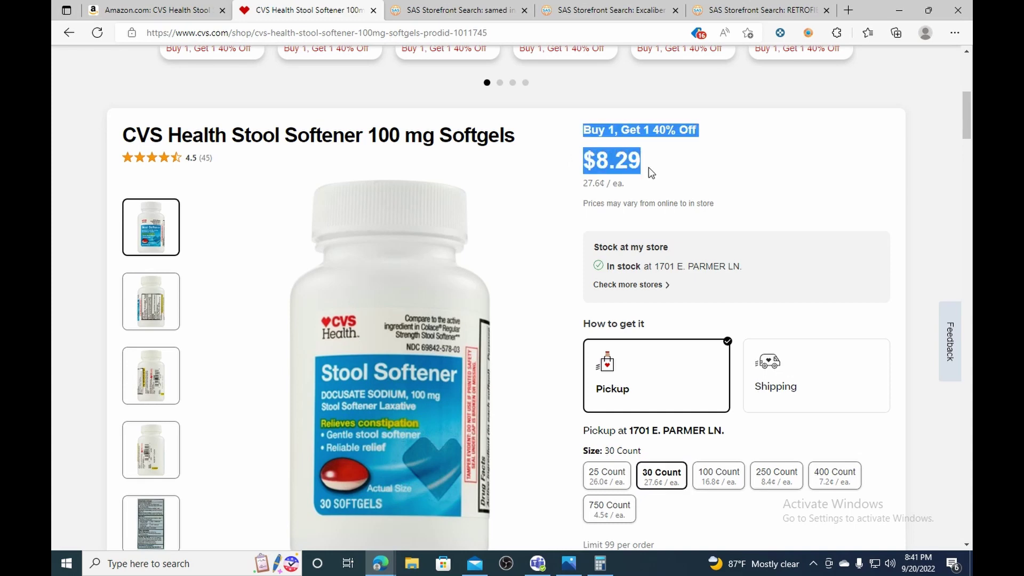
pyautogui.click(685, 169)
# Calculate the 40% discount on the second bottle as 8.29 × 0.4 in Calculator.
pyautogui.click(600, 563)
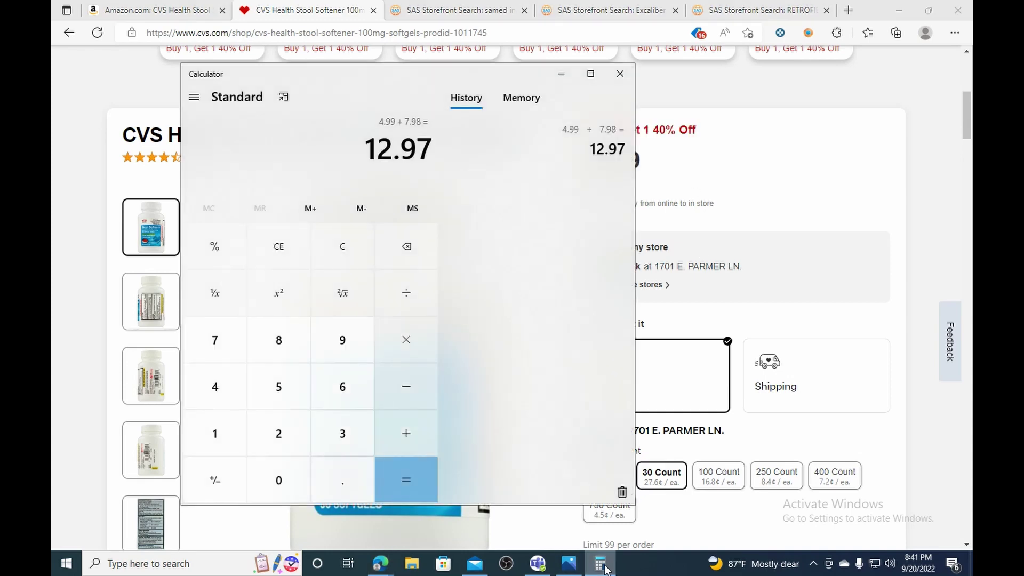
pyautogui.click(343, 246)
pyautogui.click(278, 339)
pyautogui.click(344, 499)
pyautogui.click(279, 433)
pyautogui.click(341, 334)
pyautogui.write('*0.4')
pyautogui.press('Return')
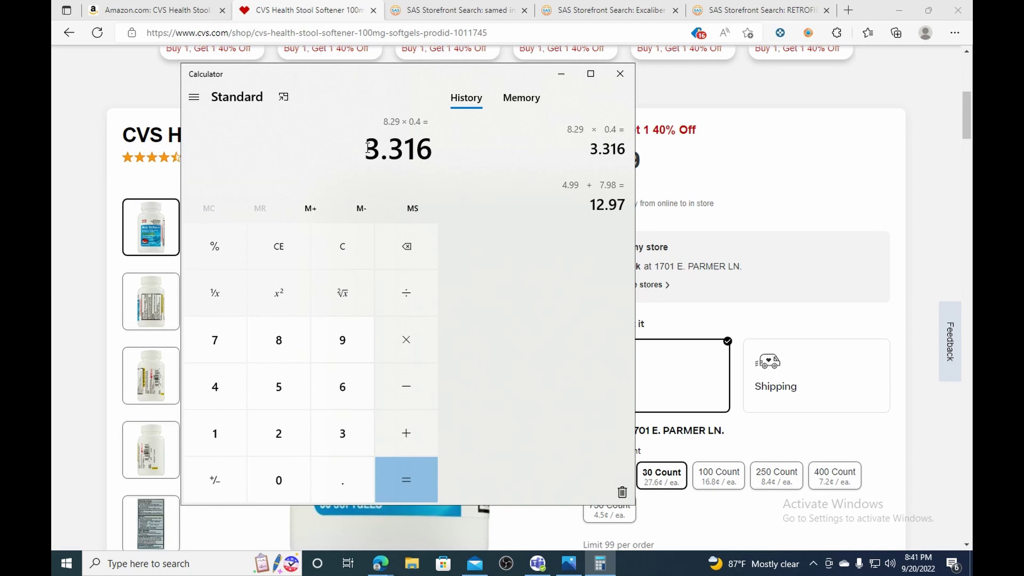
# Subtract 8.29 from the discount amount in Calculator to get the second bottle's price.
pyautogui.moveTo(367, 148); pyautogui.dragTo(434, 152)
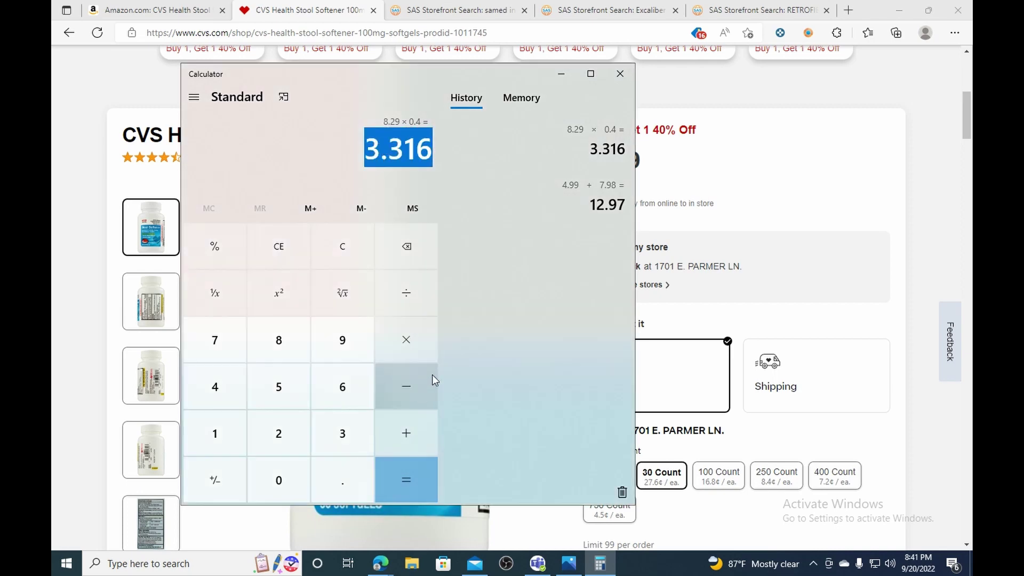
pyautogui.click(415, 370)
pyautogui.click(277, 339)
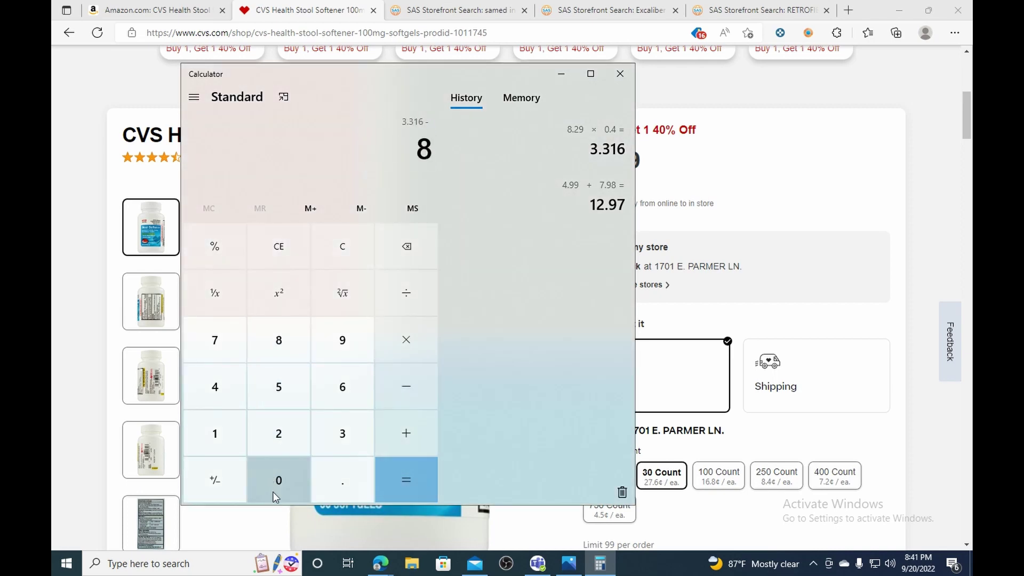
pyautogui.click(336, 483)
pyautogui.click(278, 433)
pyautogui.click(342, 340)
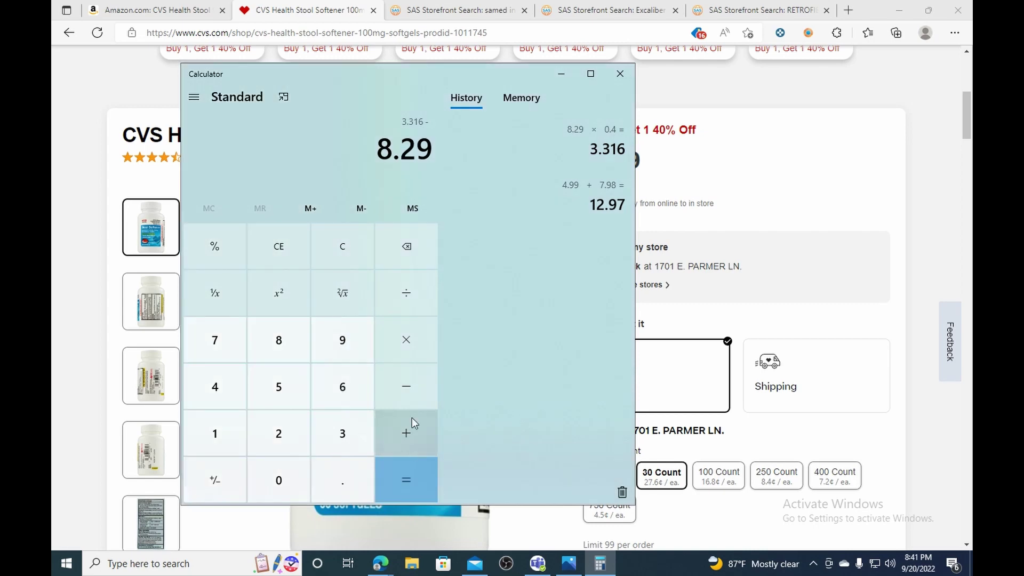
pyautogui.click(406, 480)
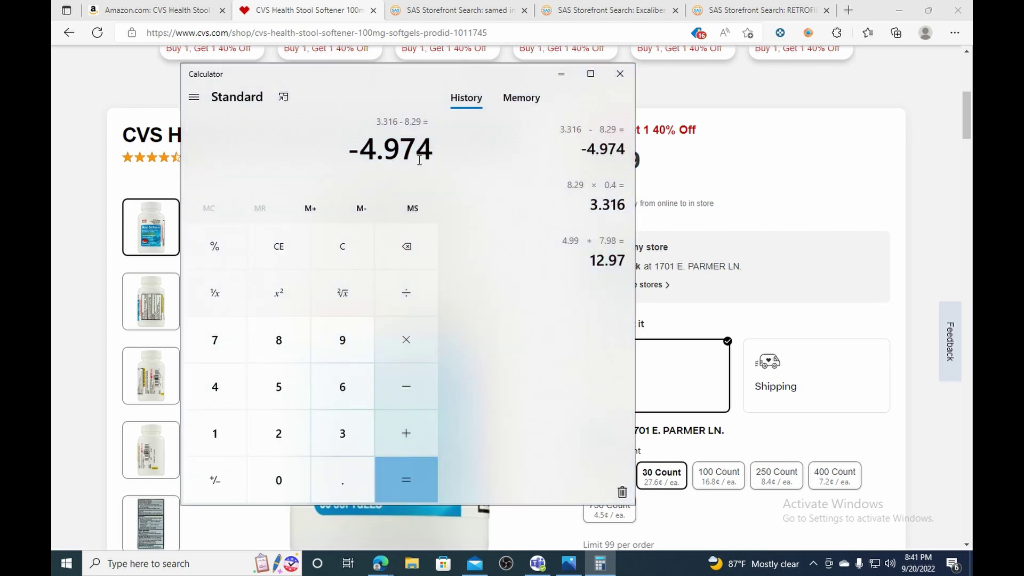
# Add 4.97 and 8.29 in Calculator to get the total cost of two bottles, and return to the CVS page.
pyautogui.click(367, 258)
pyautogui.click(221, 385)
pyautogui.click(349, 472)
pyautogui.click(334, 346)
pyautogui.click(212, 342)
pyautogui.click(415, 431)
pyautogui.click(391, 572)
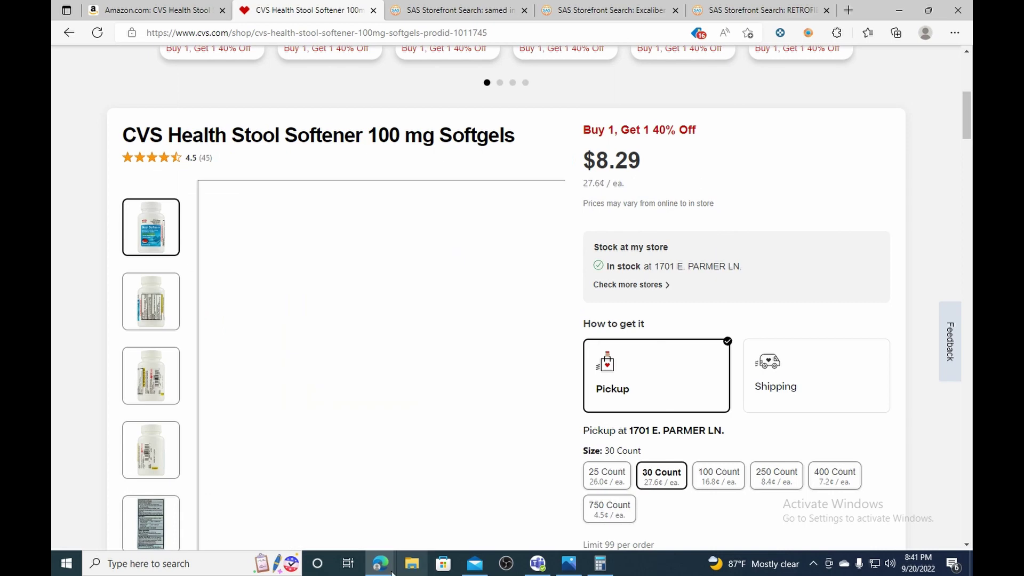
pyautogui.click(600, 564)
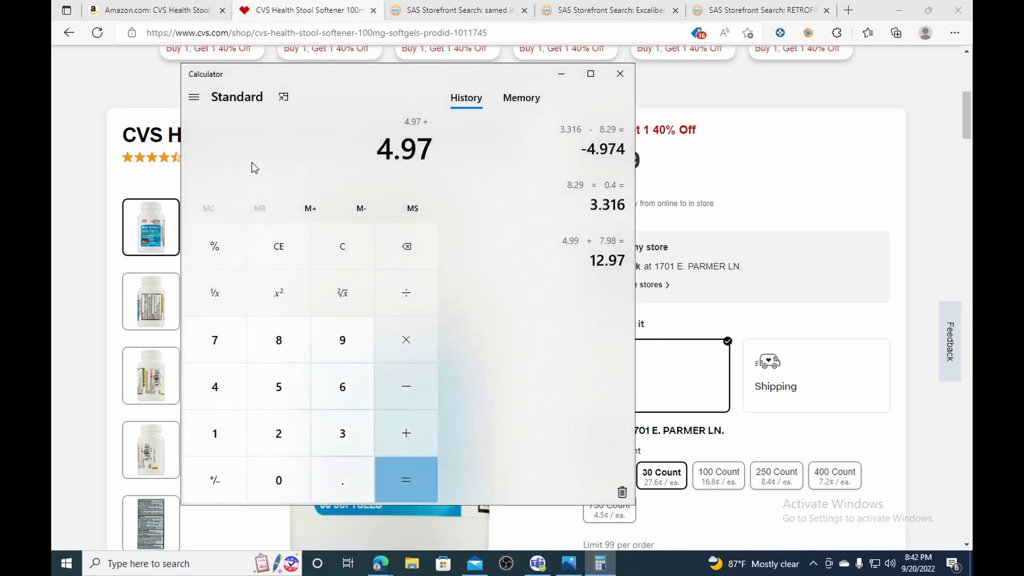
pyautogui.click(280, 342)
pyautogui.click(341, 478)
pyautogui.click(282, 434)
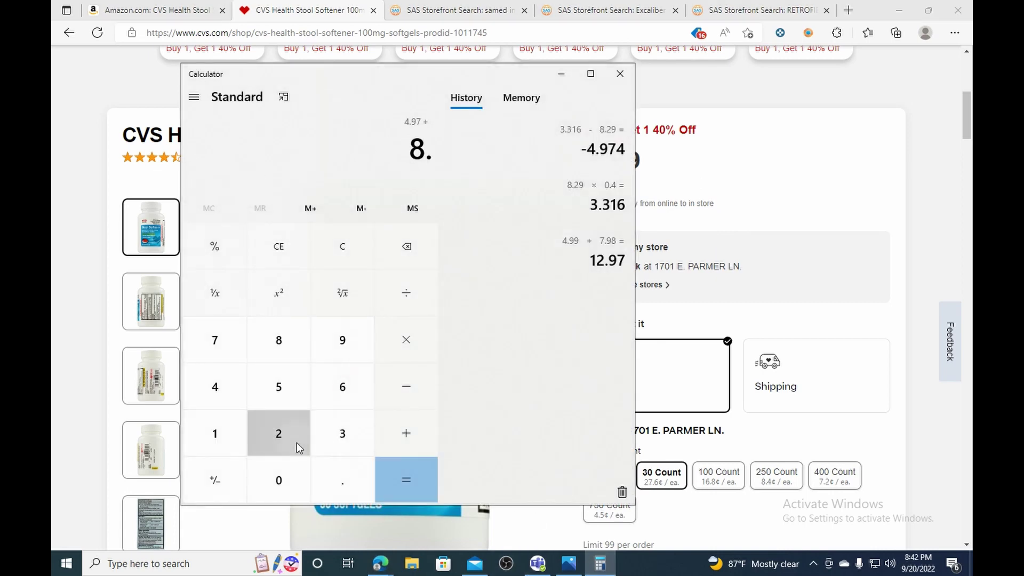
pyautogui.click(342, 340)
pyautogui.click(405, 479)
pyautogui.click(601, 560)
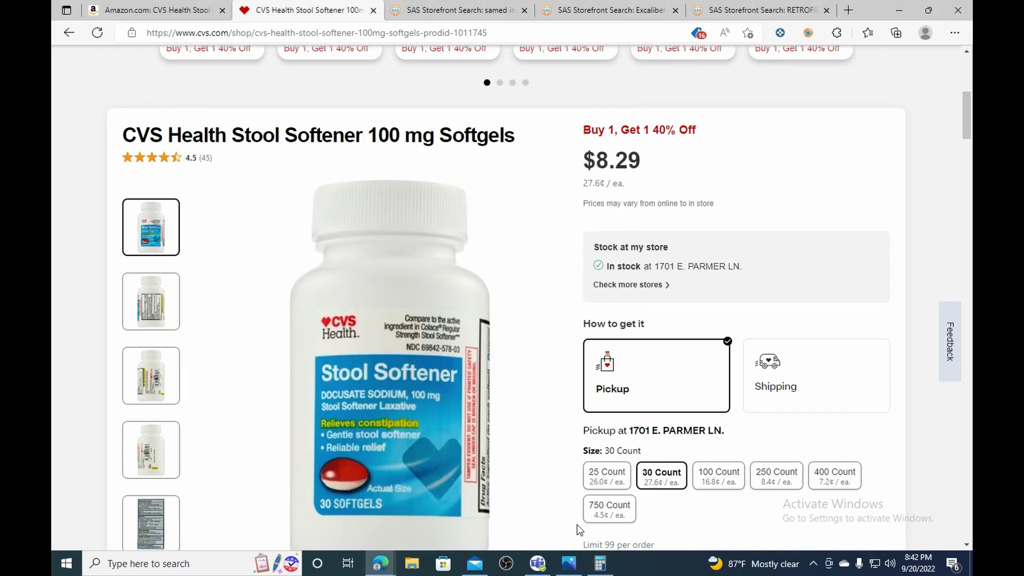
# Enter 13.26 as the stool softener's cost price in SellerAmp on its Amazon page, and check the profit.
pyautogui.click(188, 6)
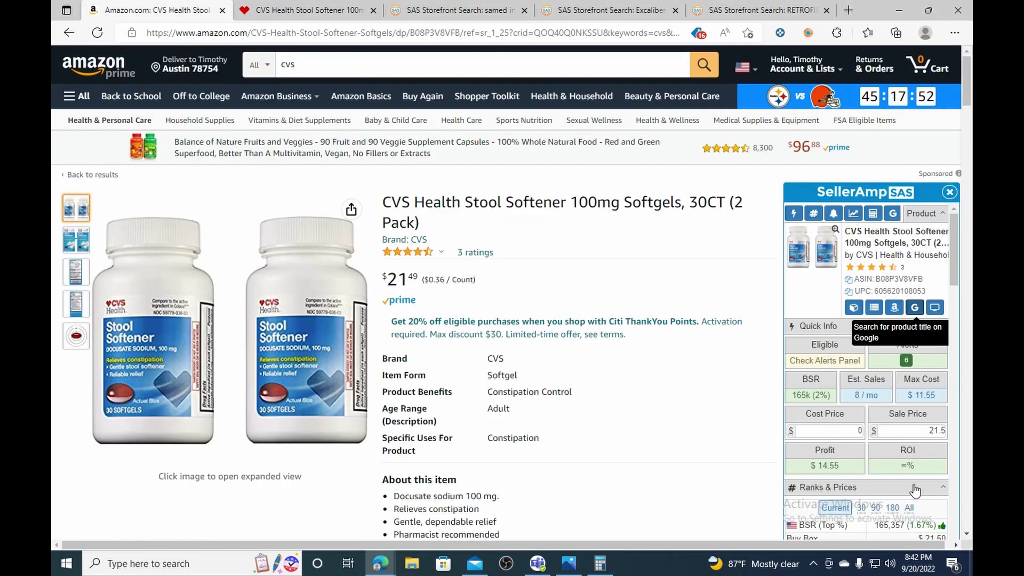
pyautogui.doubleClick(825, 431)
pyautogui.write('1')
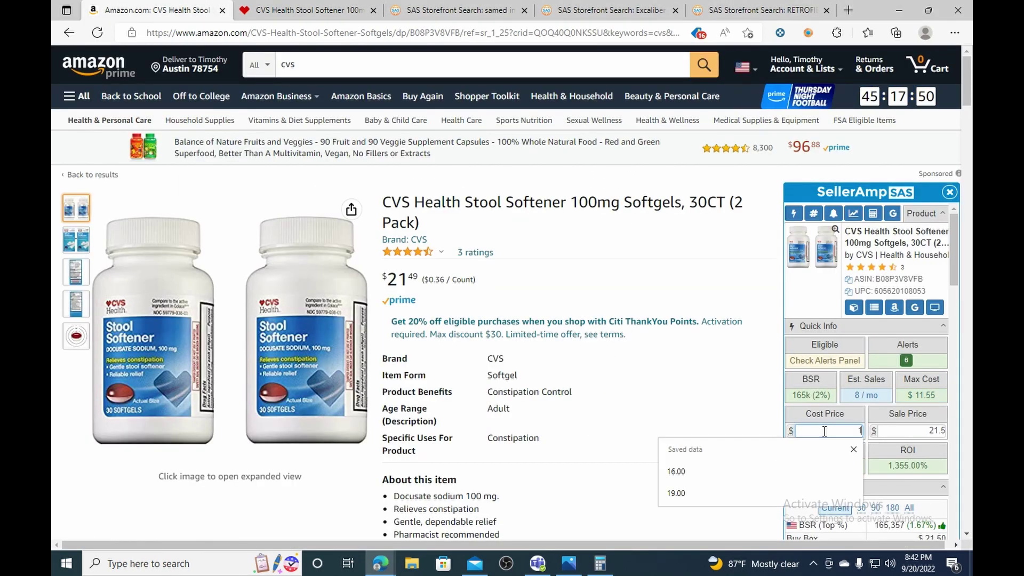
pyautogui.write('3.26')
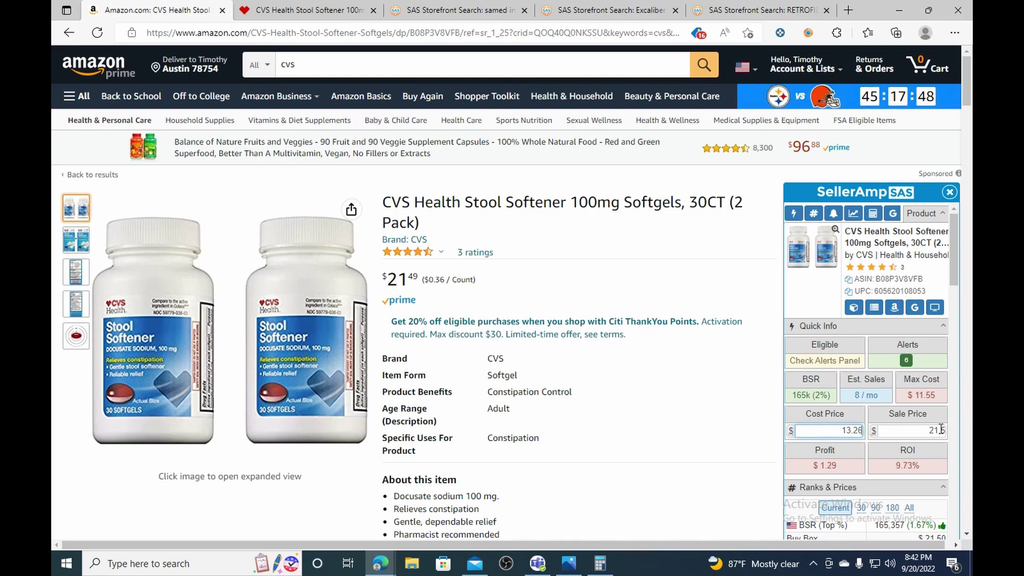
pyautogui.scroll(-1, 867, 432)
pyautogui.scroll(-1, 867, 433)
pyautogui.moveTo(837, 357); pyautogui.dragTo(827, 357)
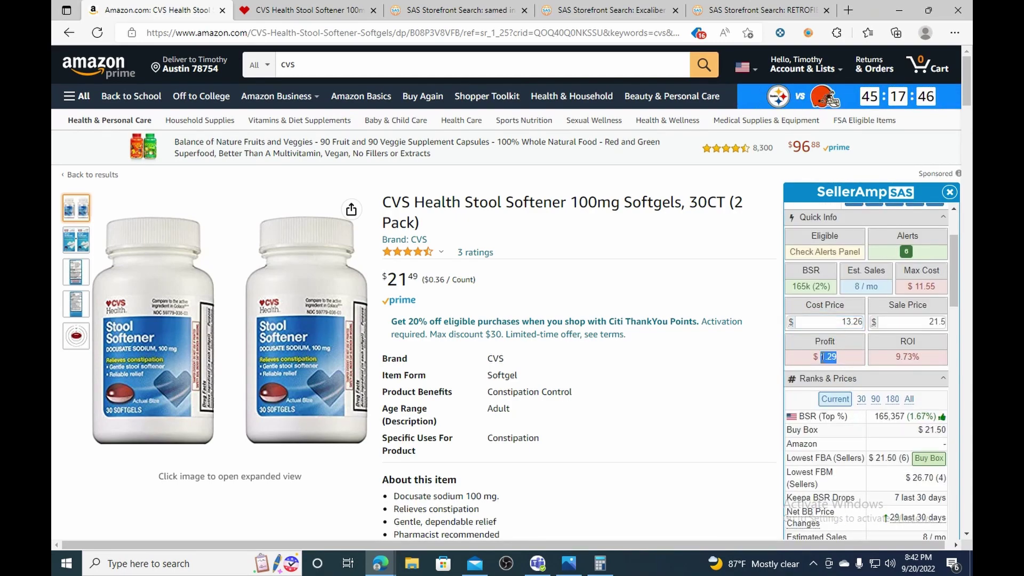
pyautogui.click(863, 362)
# Check the stool softener's price chart and set its sale price to 22.50 in SellerAmp.
pyautogui.scroll(-10, 863, 362)
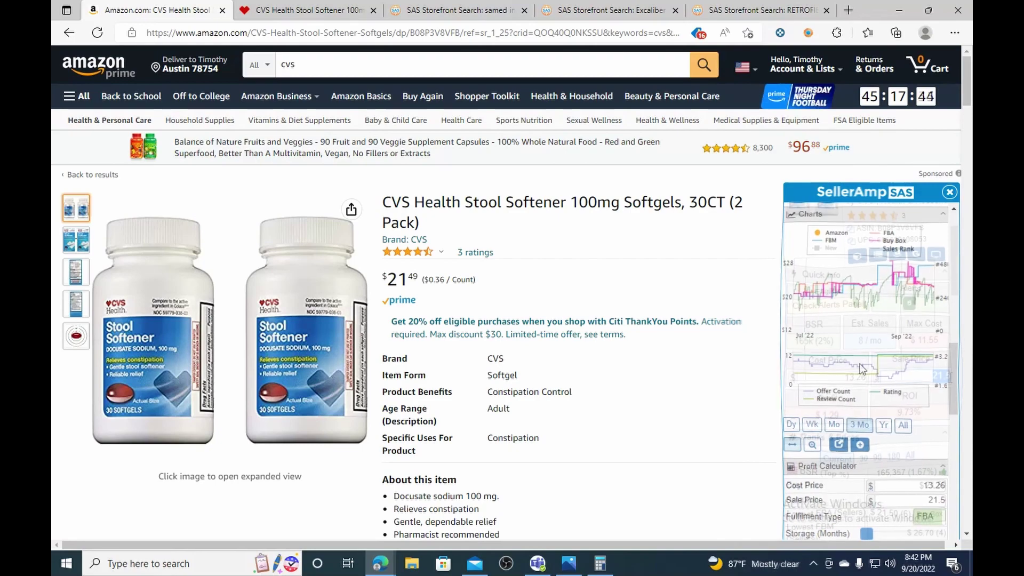
pyautogui.scroll(10, 863, 363)
pyautogui.write('22')
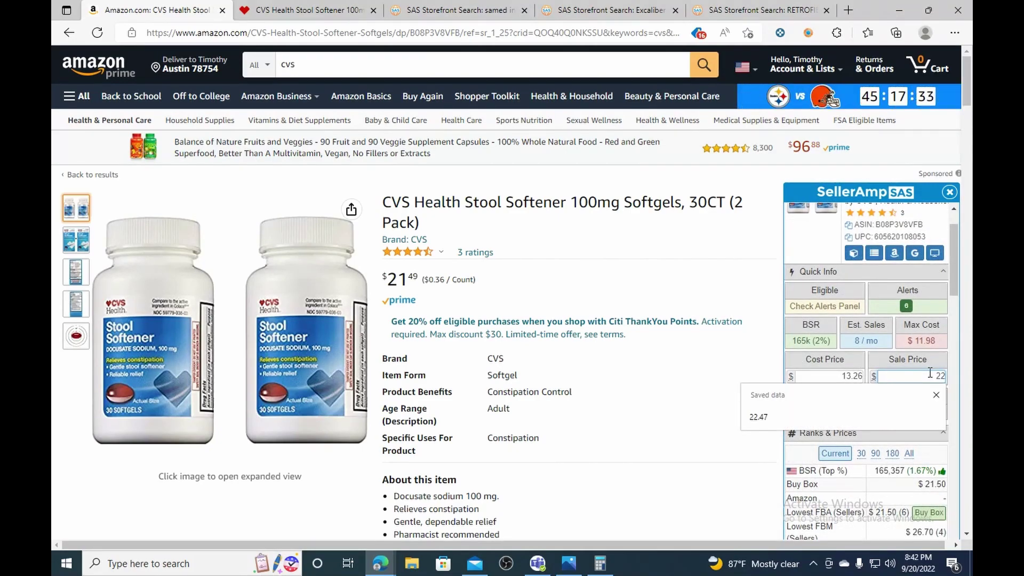
pyautogui.write('.5')
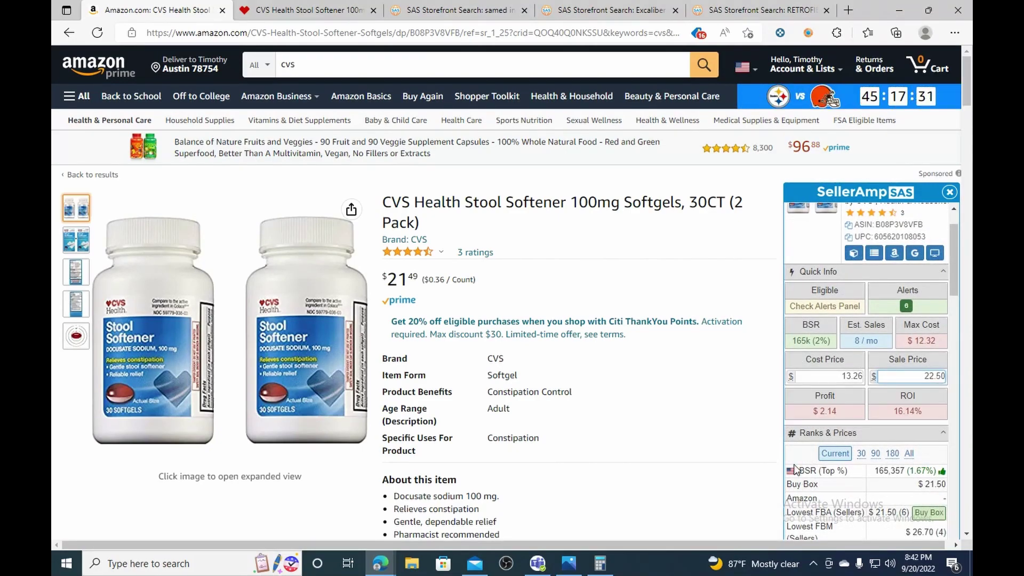
# Review the stool softener's profit and the competing FBA and FBM offers with their stock and prices in SellerAmp.
pyautogui.scroll(-1, 853, 400)
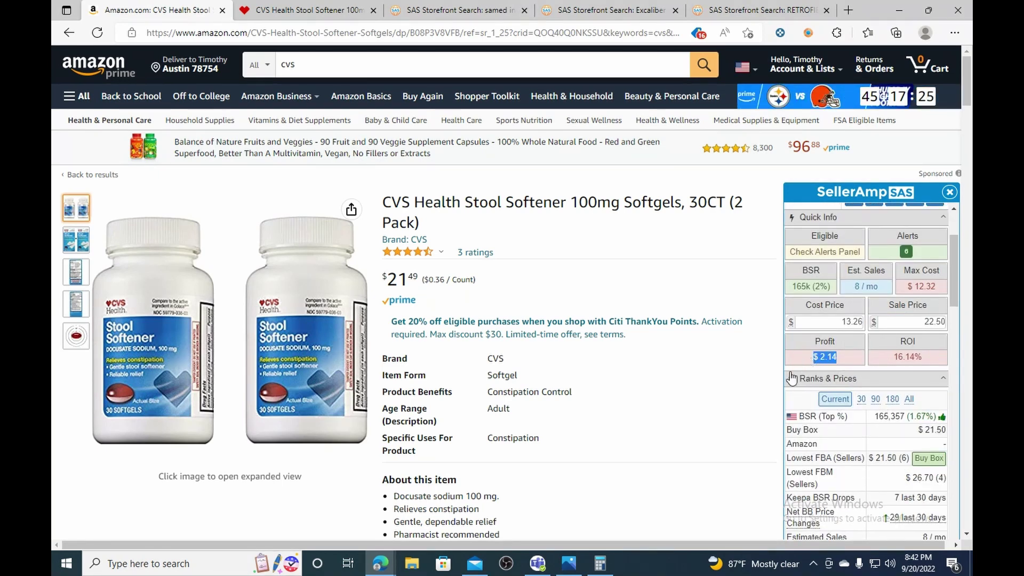
pyautogui.scroll(-10, 872, 386)
pyautogui.scroll(-4, 872, 389)
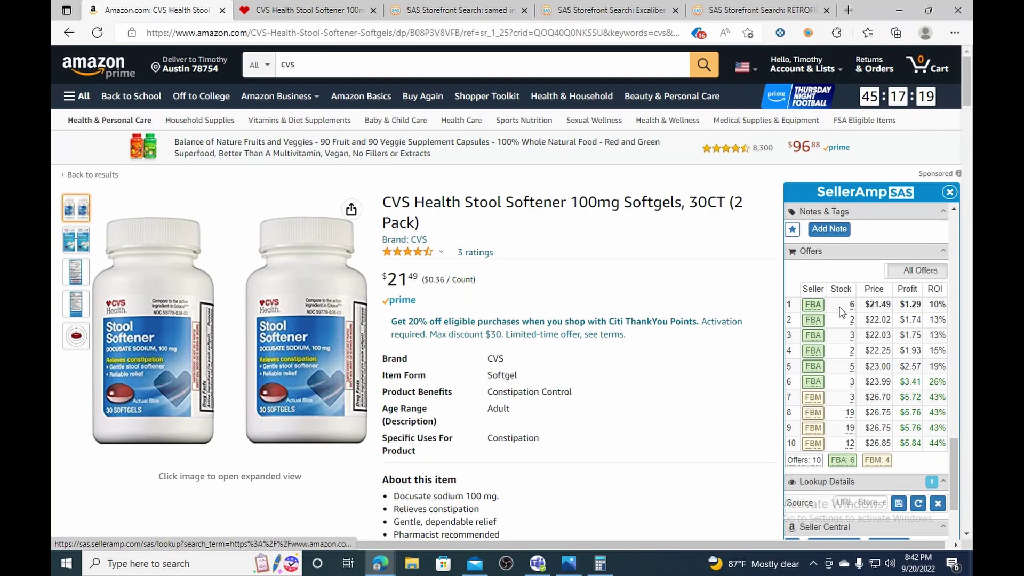
pyautogui.scroll(5, 842, 346)
pyautogui.scroll(10, 840, 344)
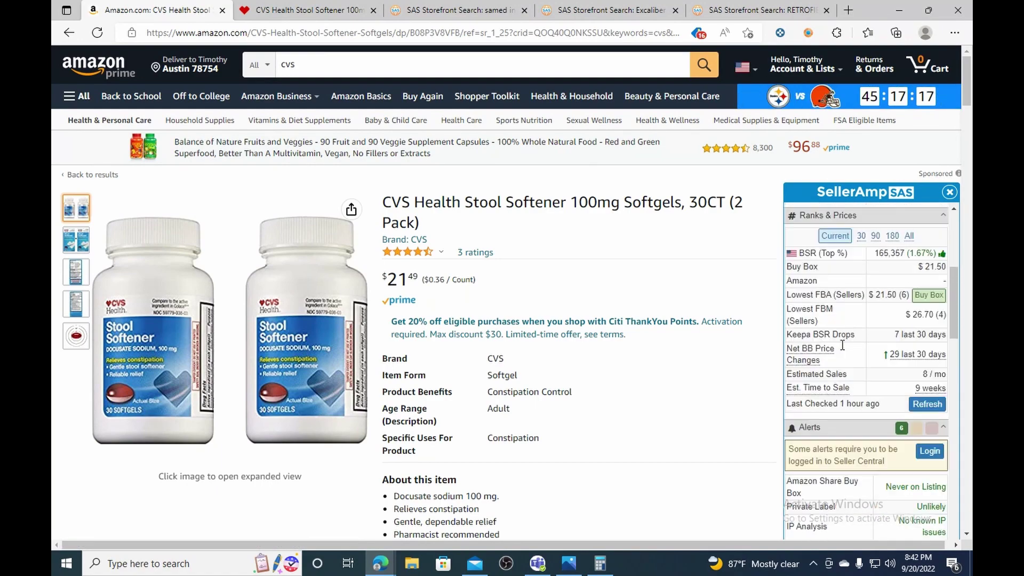
# Compare the stool softener's 90-day and 180-day average ranks and prices in SellerAmp.
pyautogui.scroll(3, 842, 346)
pyautogui.scroll(-2, 863, 416)
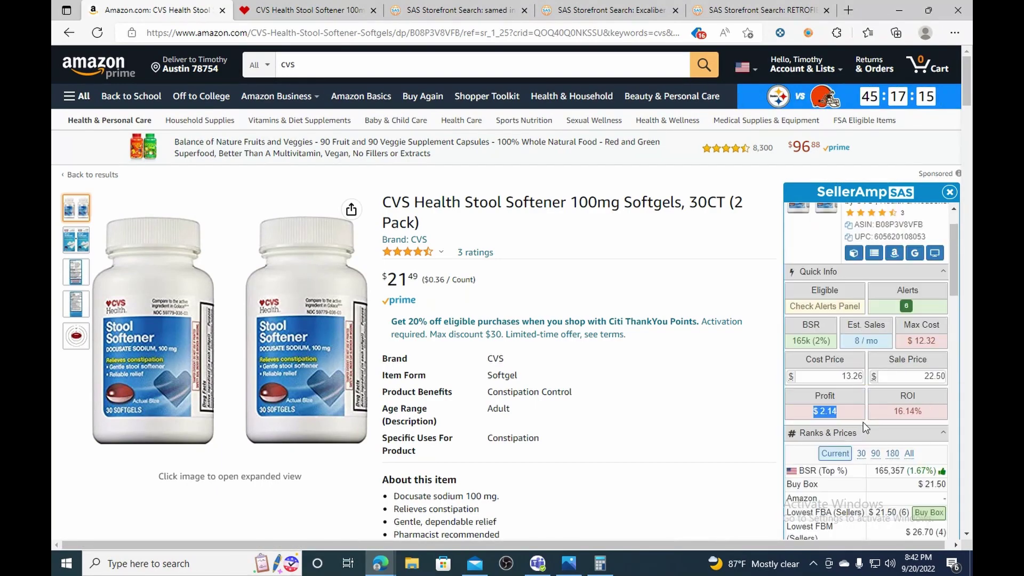
pyautogui.click(861, 399)
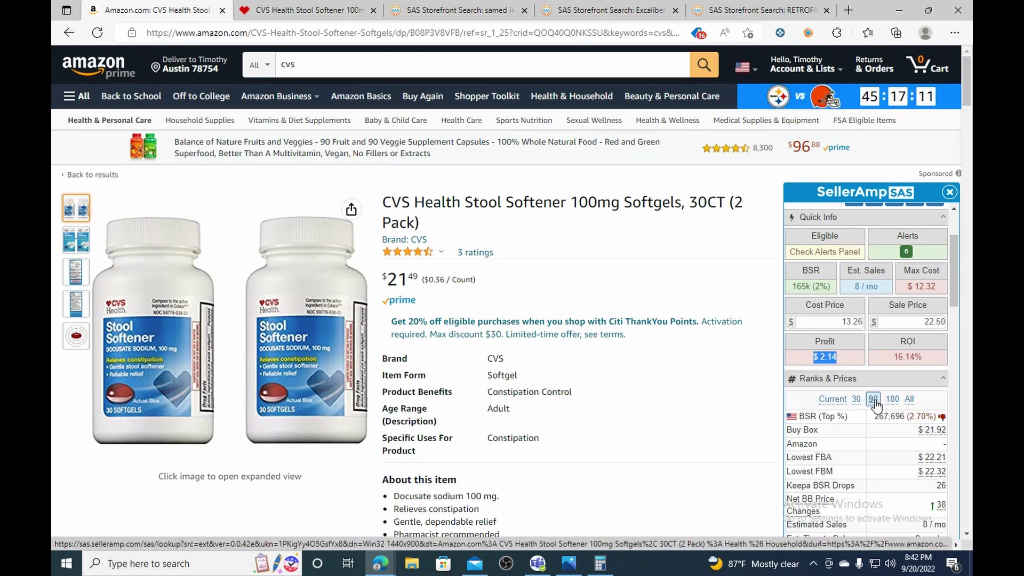
pyautogui.click(889, 399)
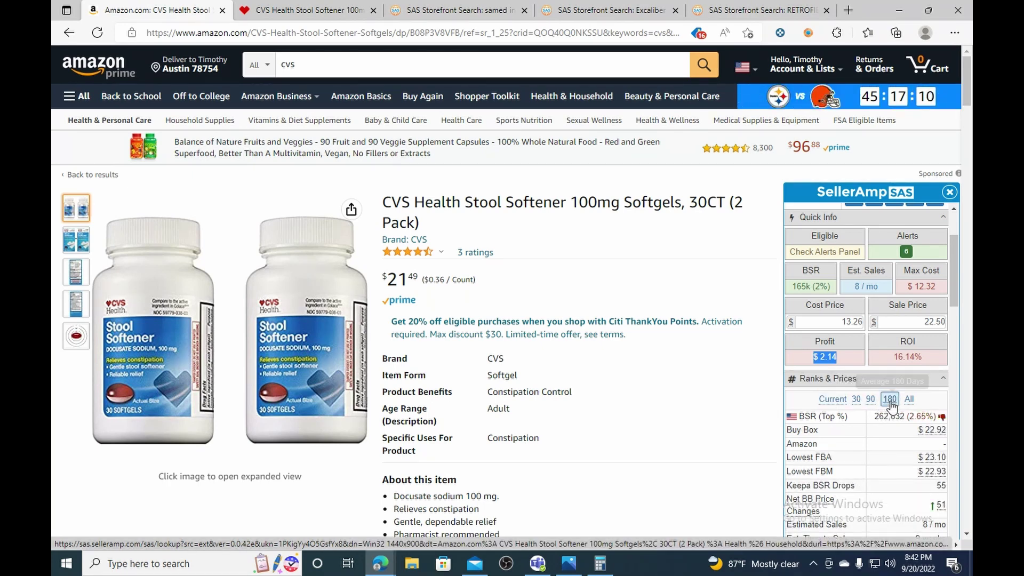
# Show the stool softener's 30-day average ranks and prices, and set its sale price to 24.00 in SellerAmp.
pyautogui.click(859, 399)
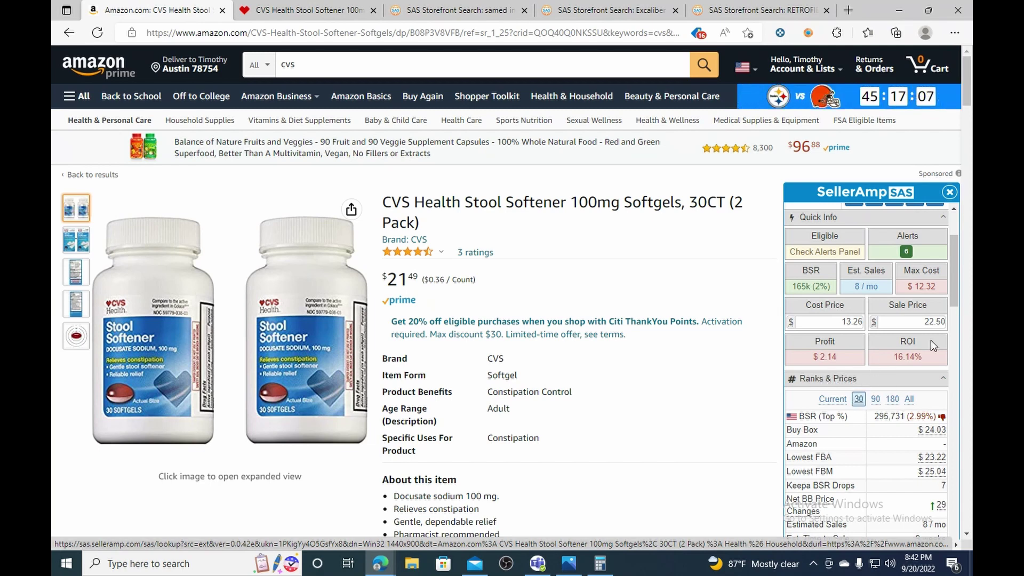
pyautogui.doubleClick(934, 322)
pyautogui.write('24')
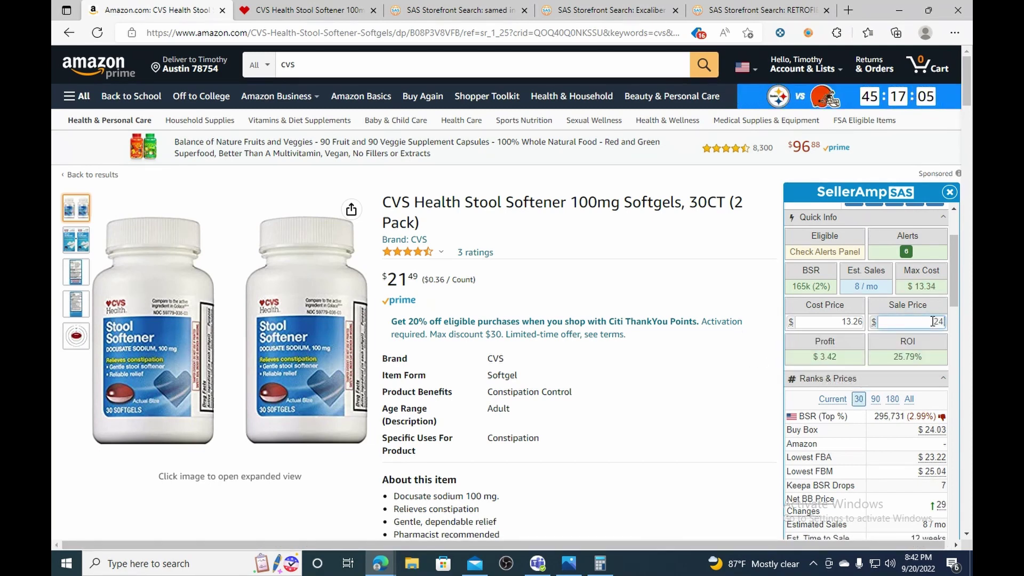
pyautogui.write('.00')
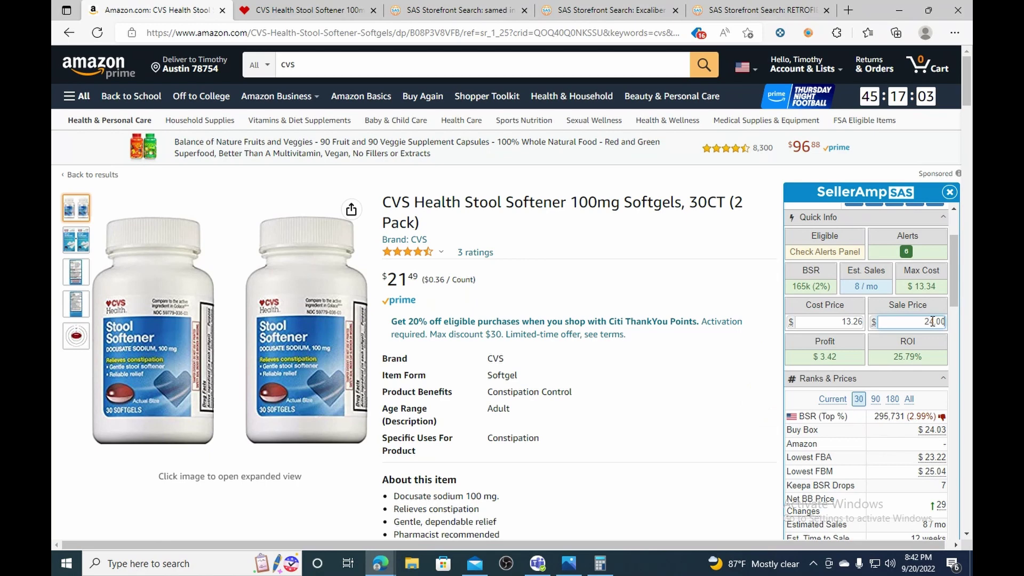
pyautogui.click(861, 357)
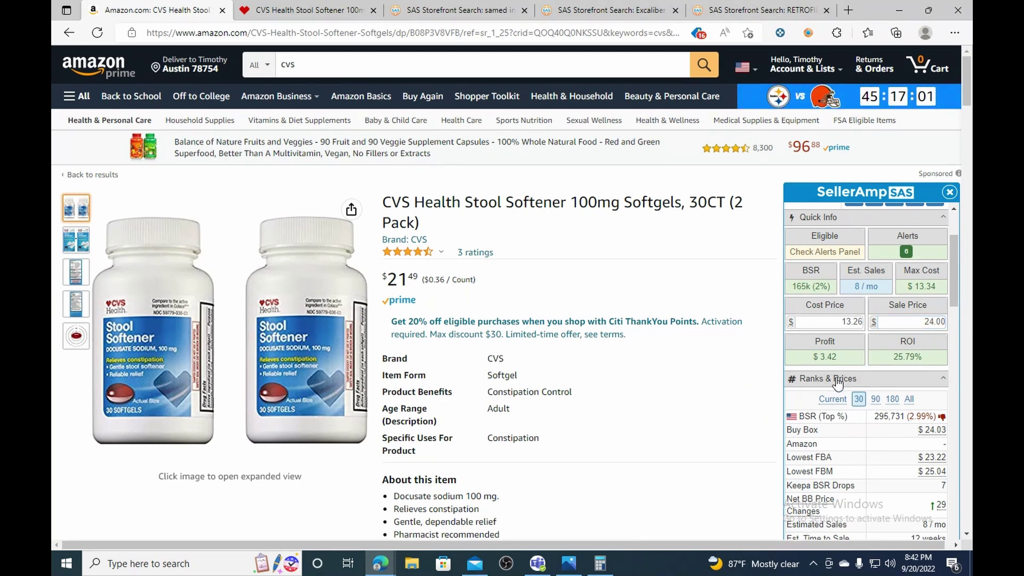
pyautogui.tripleClick(888, 355)
pyautogui.tripleClick(852, 321)
pyautogui.moveTo(852, 321); pyautogui.dragTo(886, 322)
pyautogui.tripleClick(855, 320)
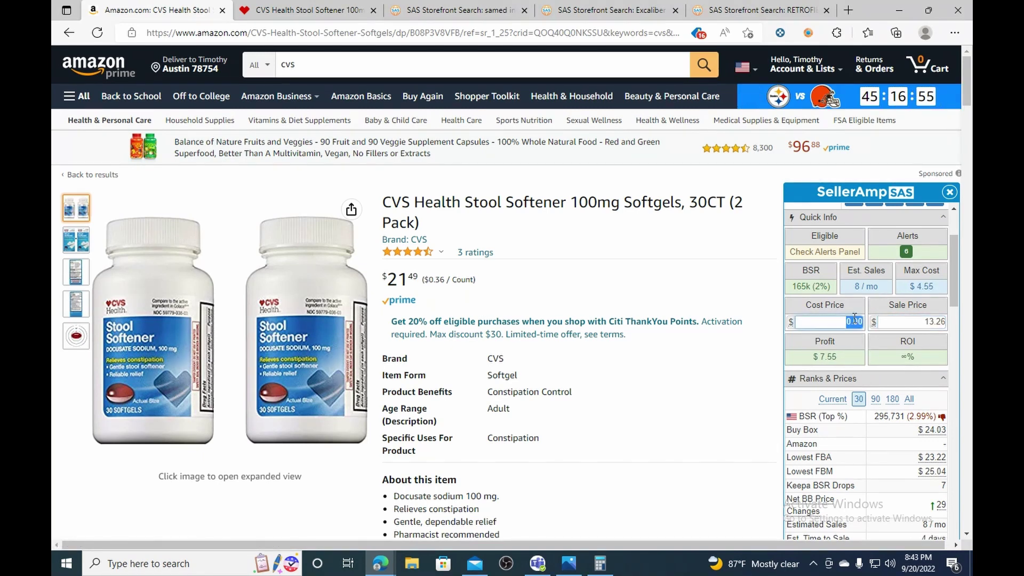
pyautogui.write('13.26')
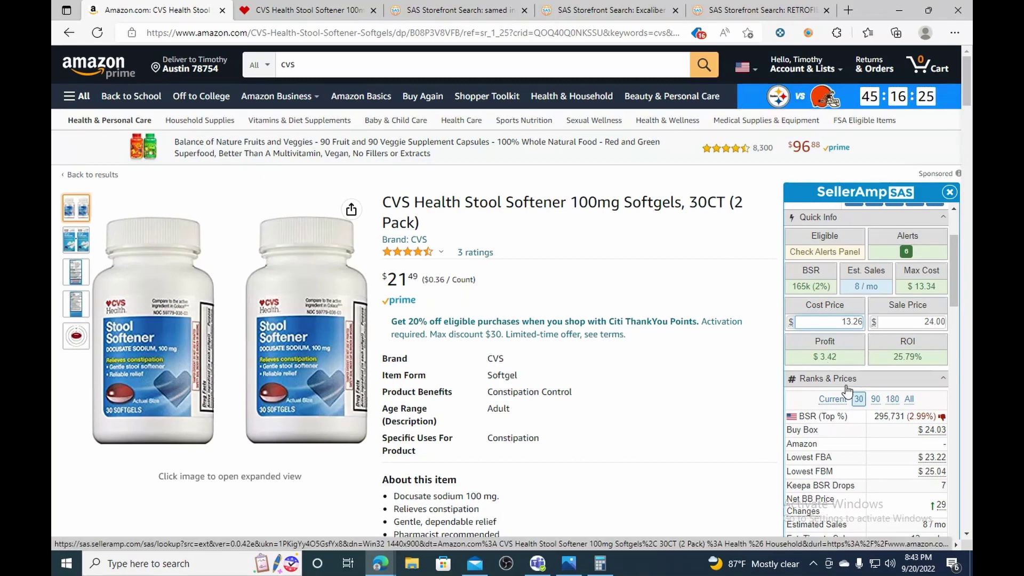
# Review the stool softener's profit at the new sale price against its price history chart and 30-day average ranks and prices.
pyautogui.click(820, 356)
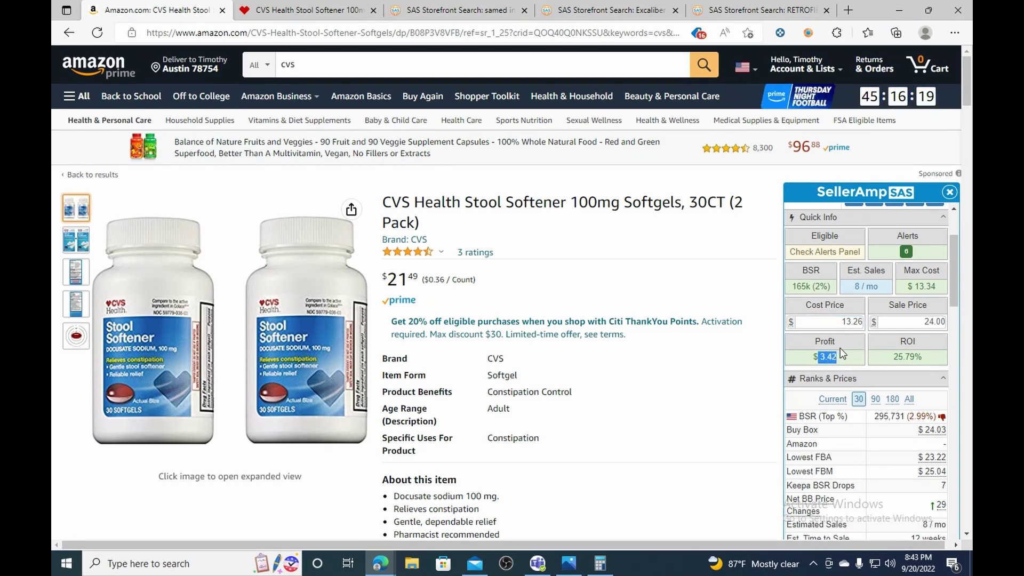
pyautogui.scroll(-3, 843, 364)
pyautogui.scroll(-8, 719, 395)
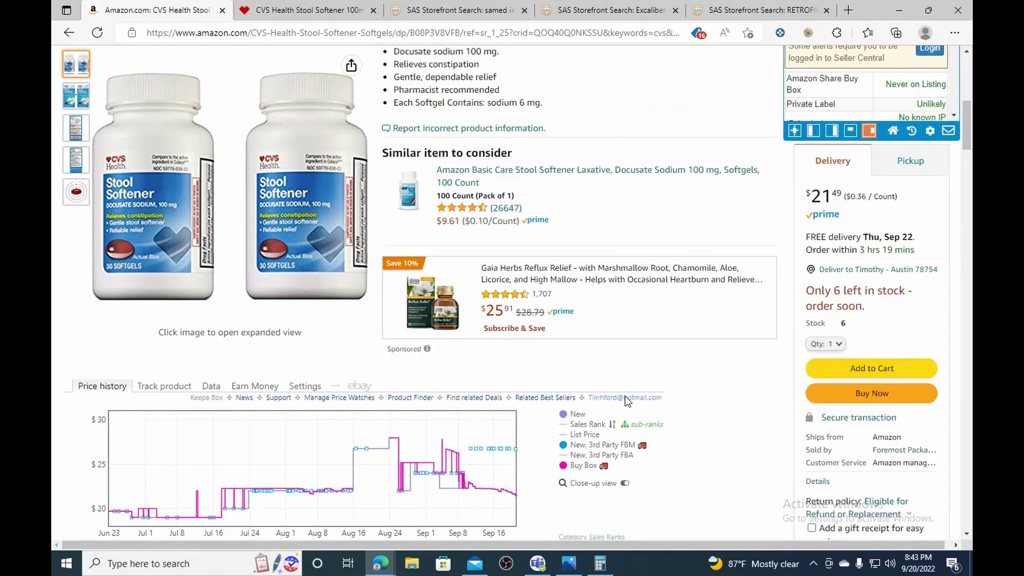
pyautogui.scroll(-6, 627, 400)
pyautogui.scroll(8, 578, 402)
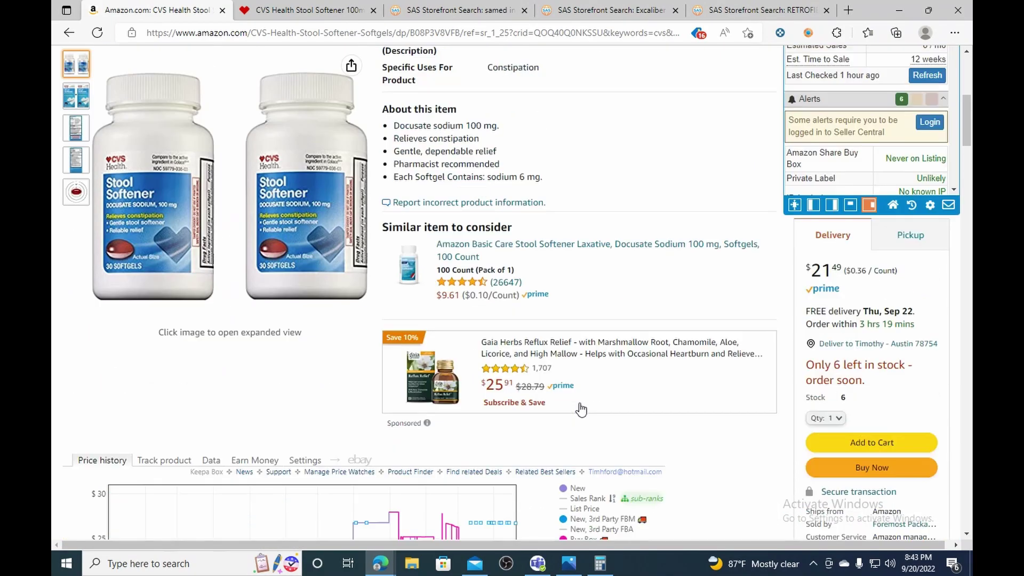
pyautogui.scroll(5, 581, 410)
pyautogui.scroll(2, 691, 335)
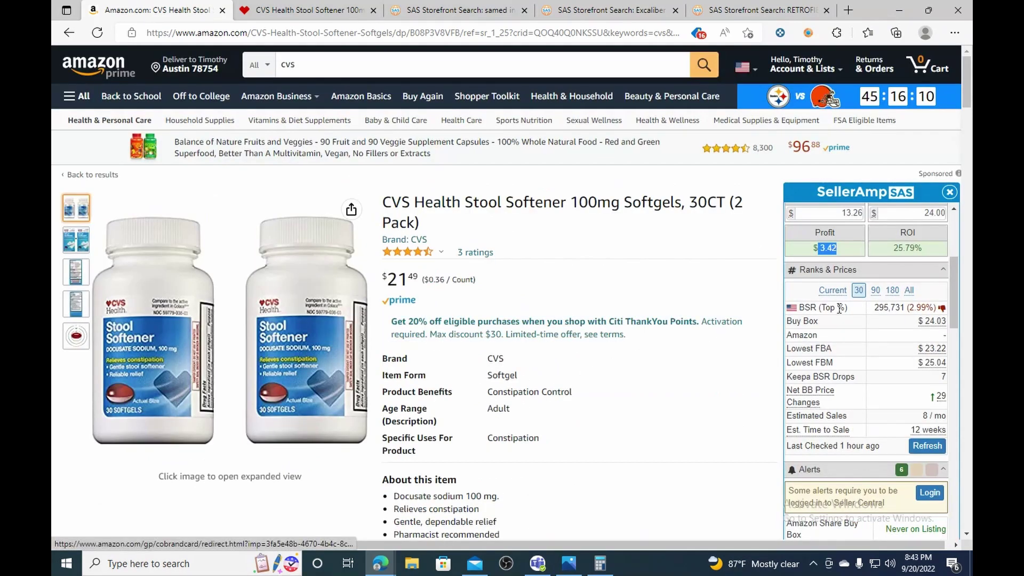
pyautogui.scroll(5, 840, 363)
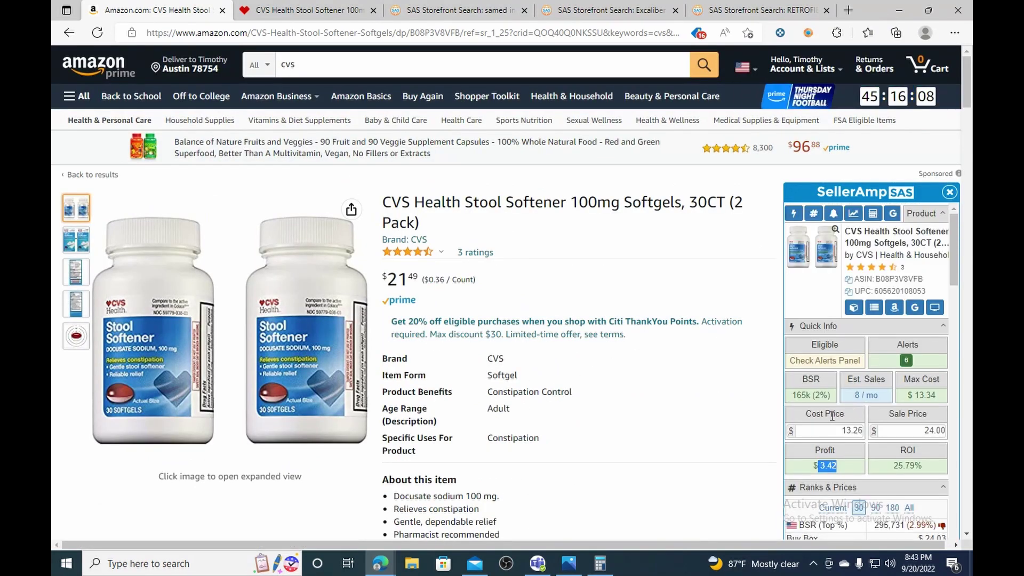
pyautogui.click(840, 456)
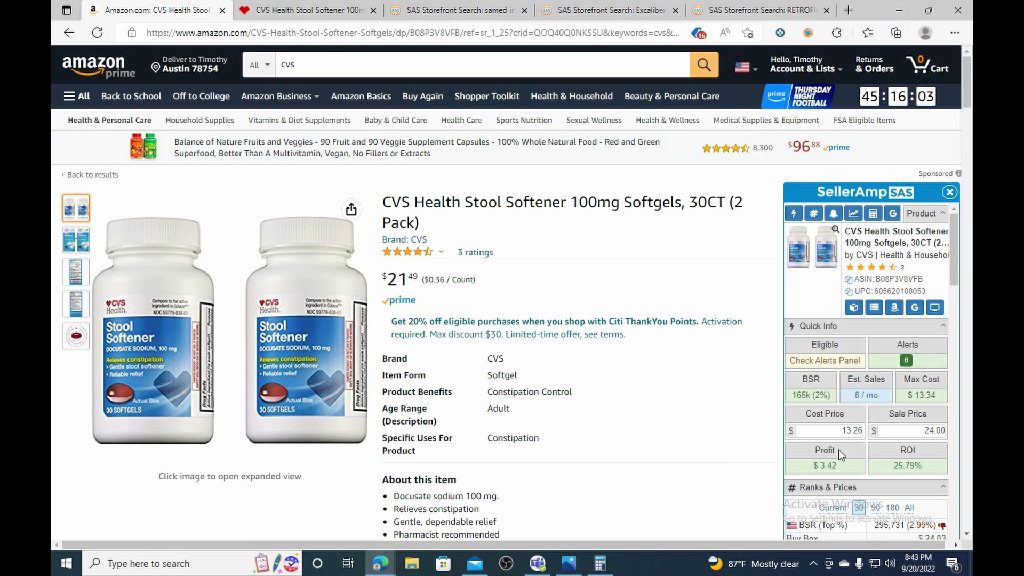